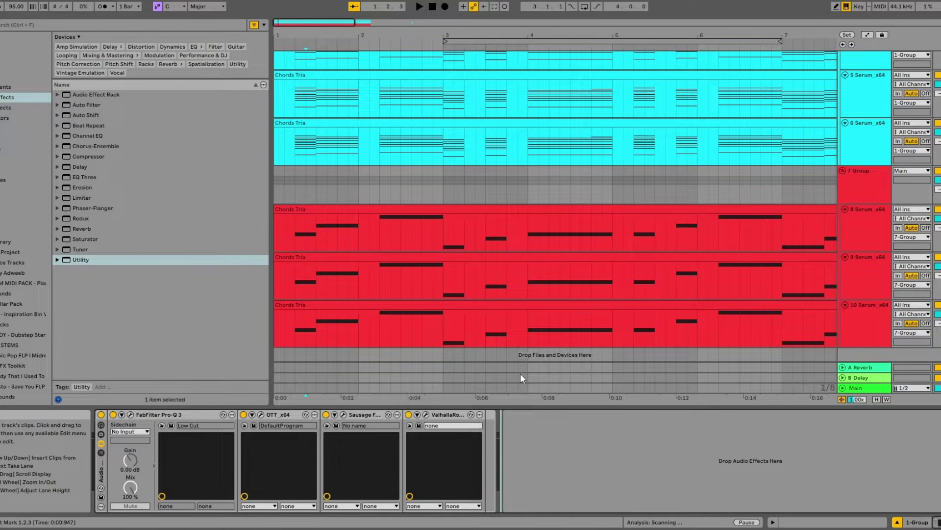
scroll(455, 213, "up", 8)
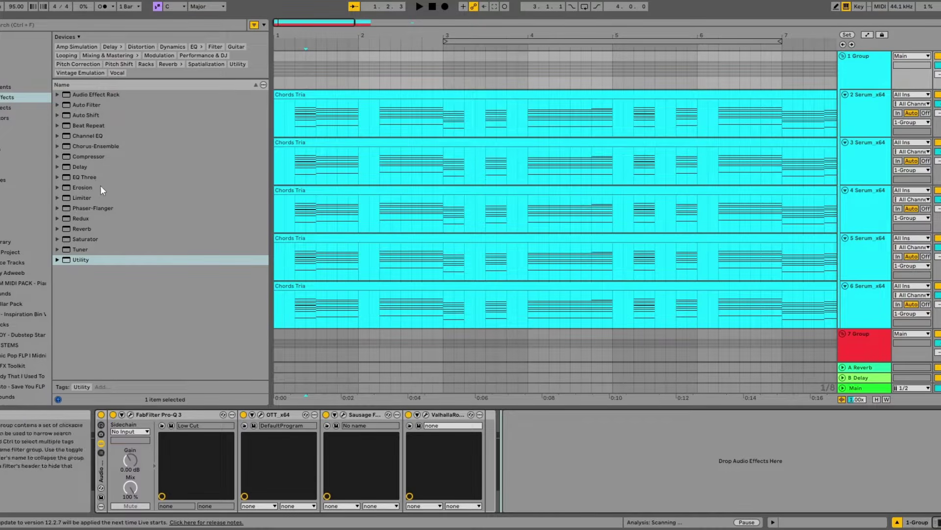
left_click_drag(89, 136, 550, 452)
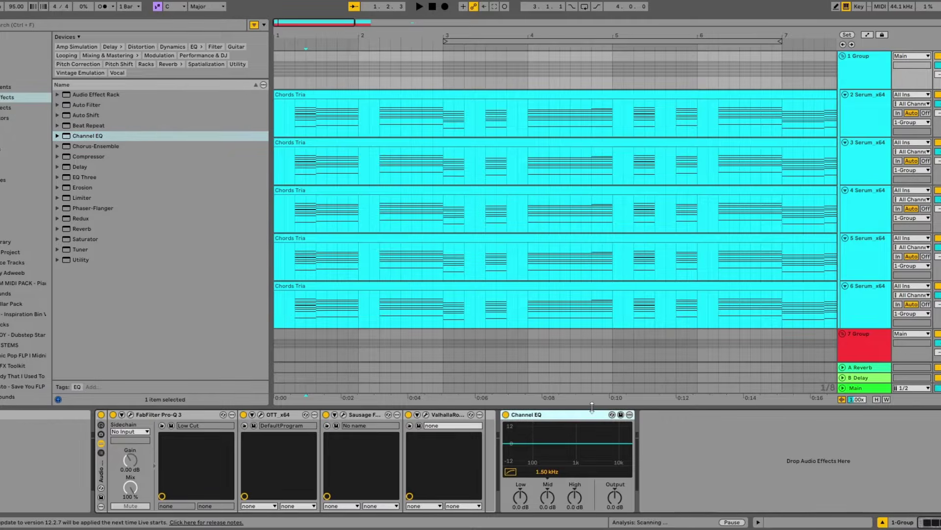
key("Delete")
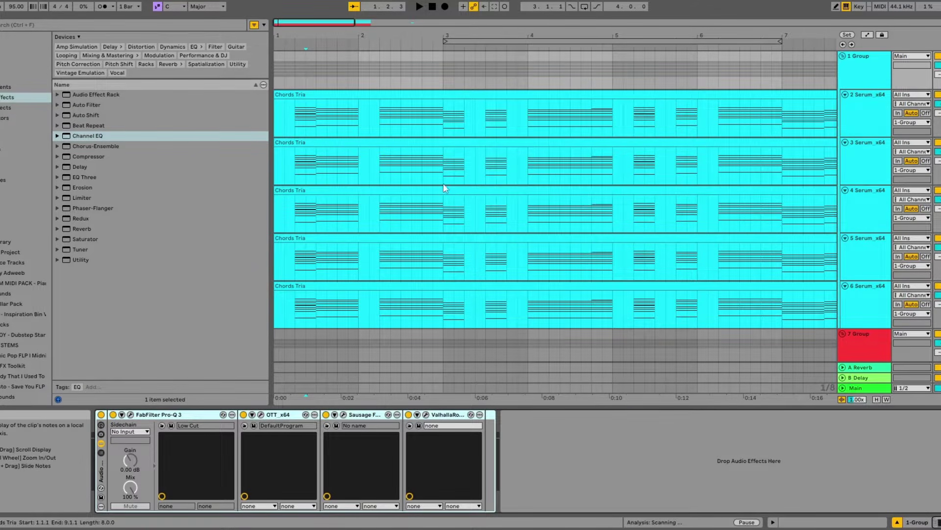
- Examine the five layered Serum chord tracks in group 1 and the Serum tracks in the red group 7 below
left_click(297, 133)
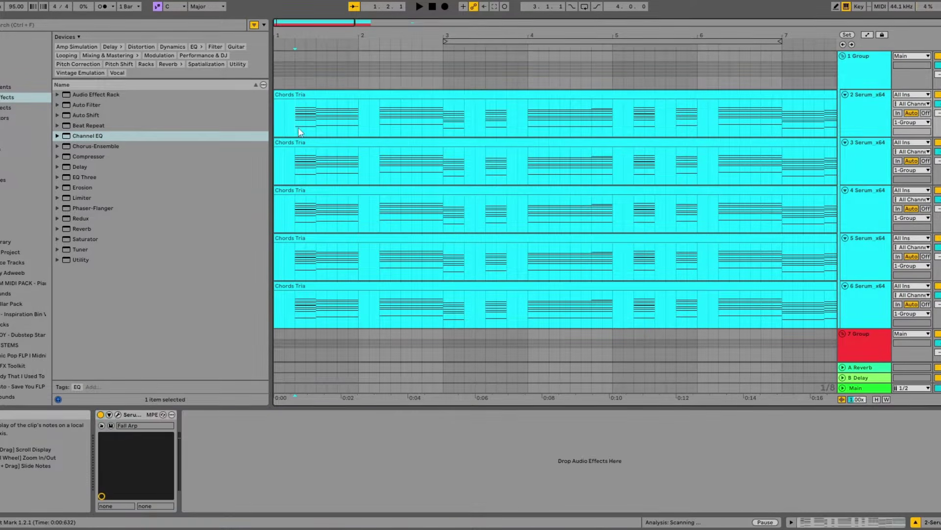
key("alt+u")
scroll(313, 157, "down", 3)
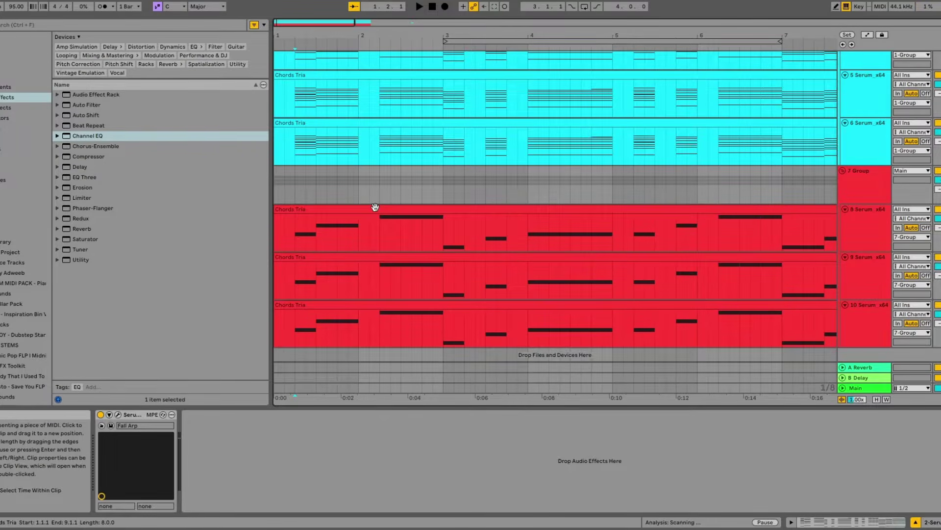
scroll(387, 211, "up", 3)
key("alt+u")
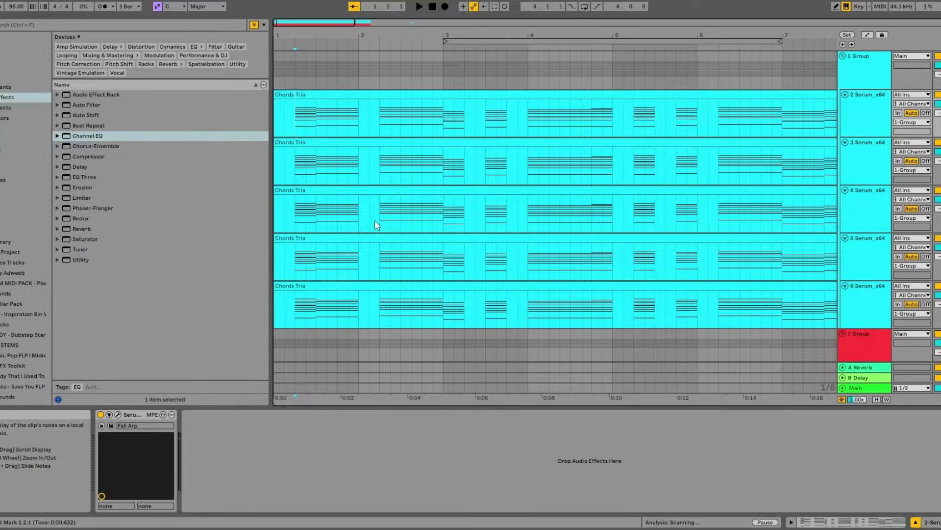
scroll(377, 218, "down", 1)
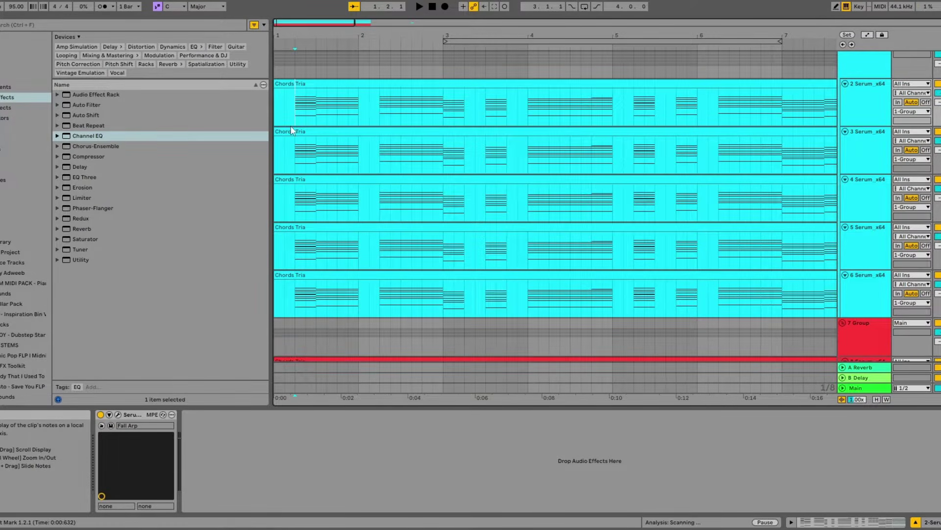
left_click_drag(290, 125, 359, 299)
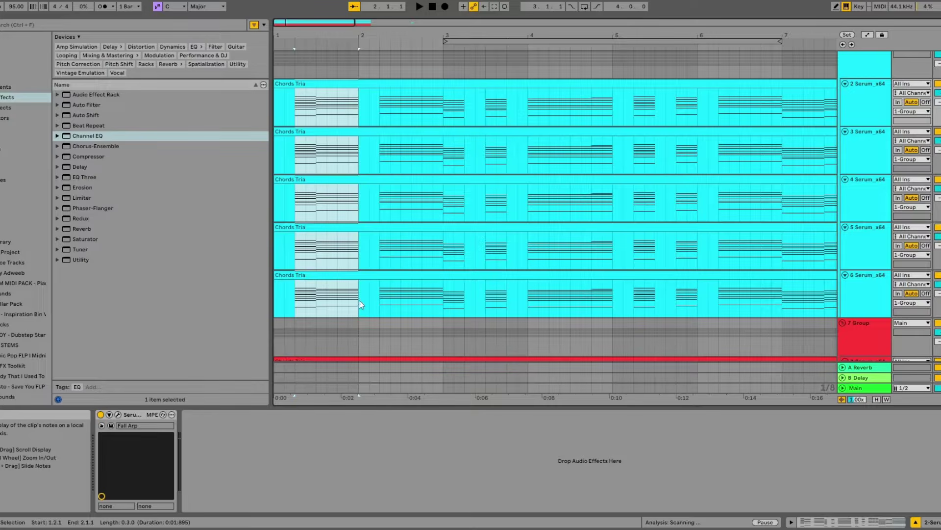
left_click(315, 252)
scroll(780, 264, "down", 5)
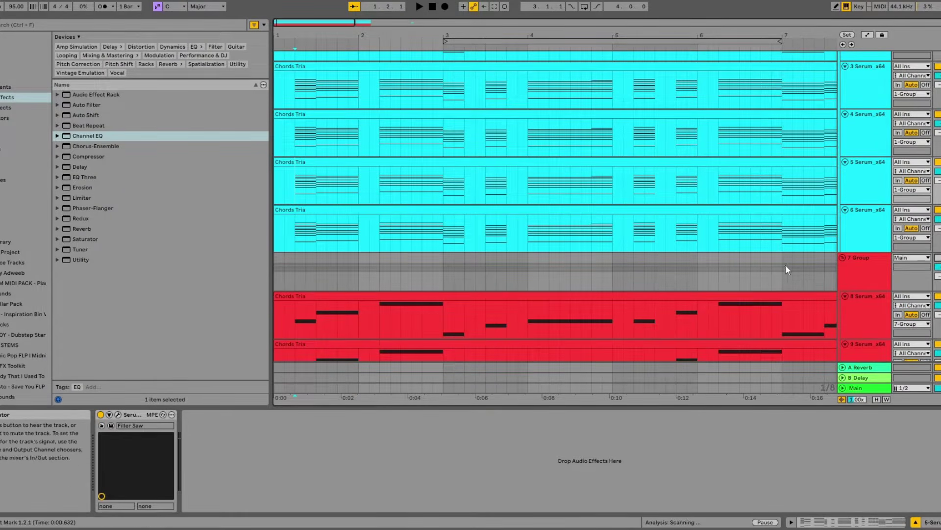
- Play the full chord stack with its group effects from 1.1.3
scroll(612, 246, "up", 4)
left_click(290, 110)
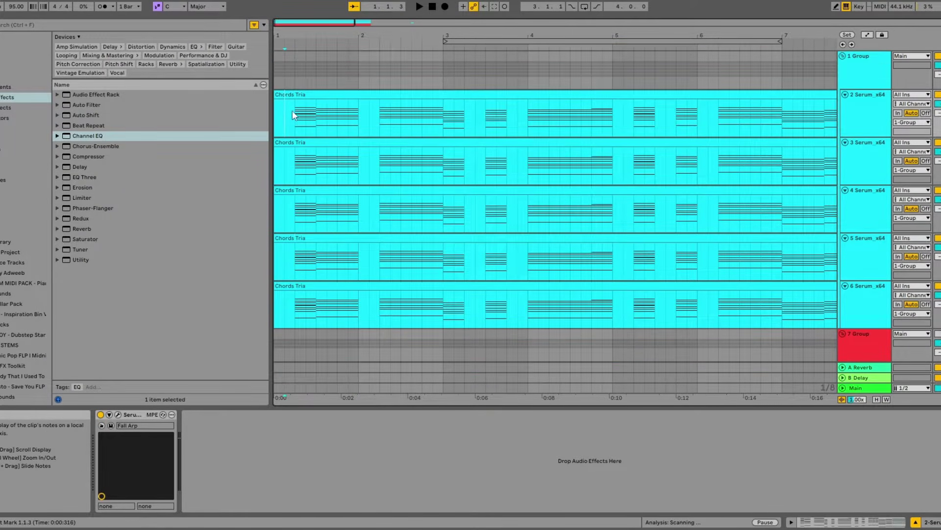
key("space")
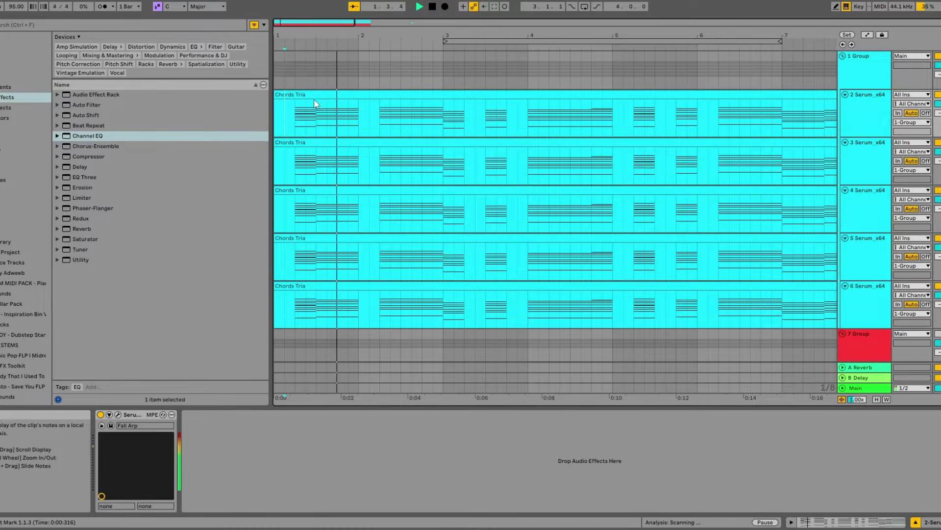
- Bypass the audio effect rack on group 1 and play the dry chord stack from 1.2.1
left_click(297, 75)
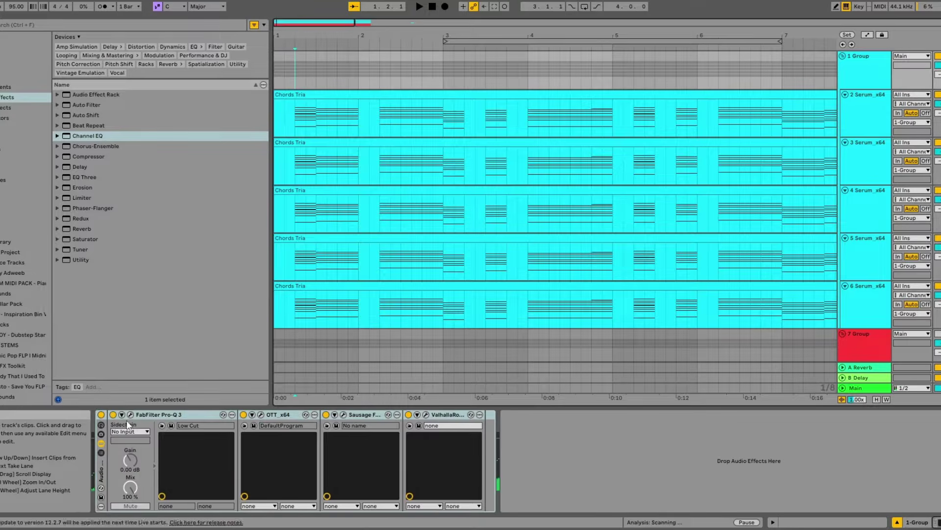
left_click(101, 415)
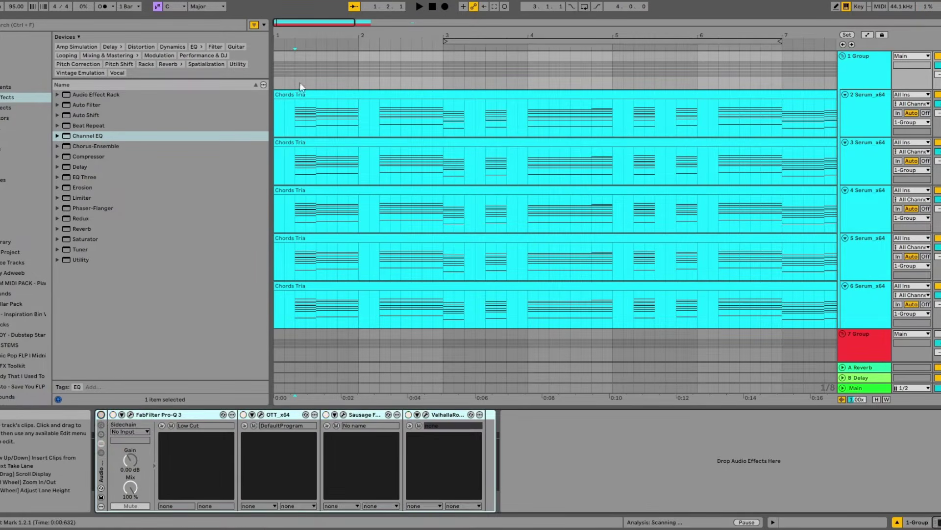
key("space")
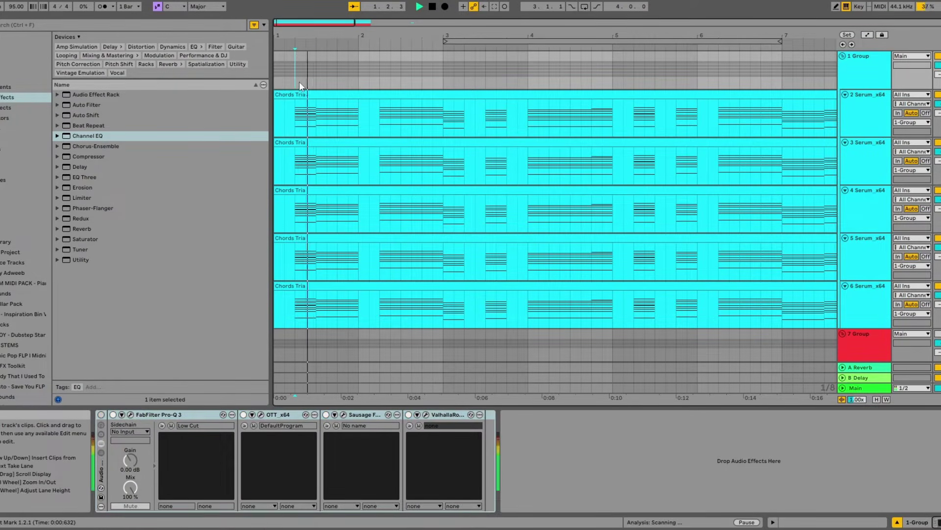
key("space")
- Solo the Fall Arp layer on track 2 and play its chords from 1.2.1
left_click(295, 119)
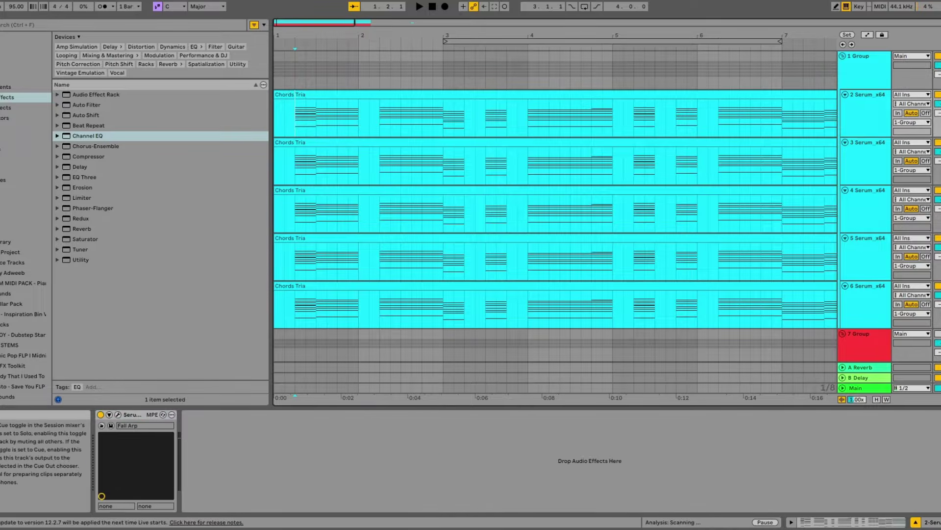
left_click(369, 121)
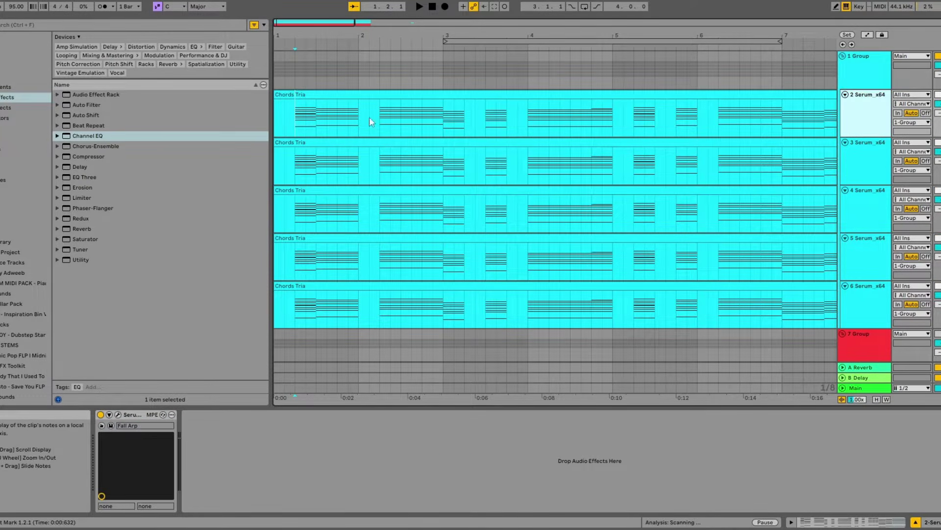
left_click(299, 126)
key("space")
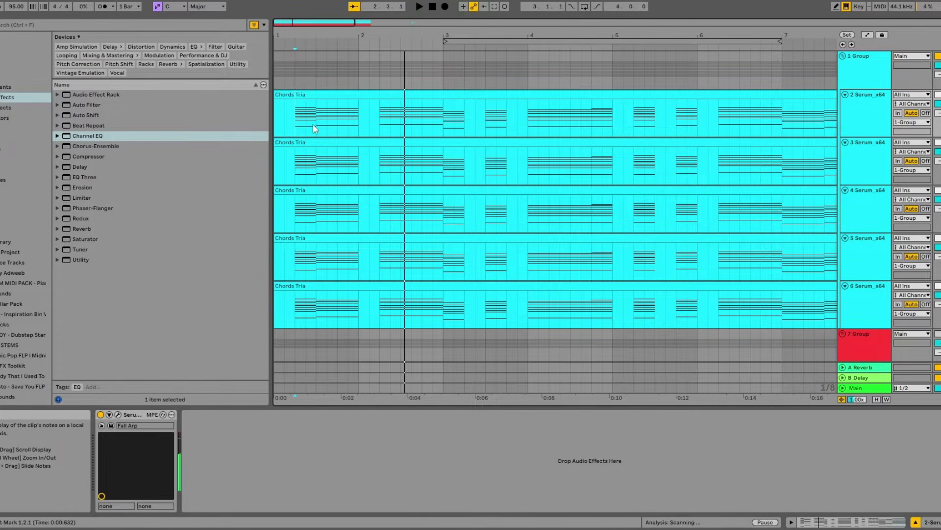
- Open the Chords Tria clip on track 2 and examine the first chord's notes from F4 down to the F#1 bass
left_click(325, 93)
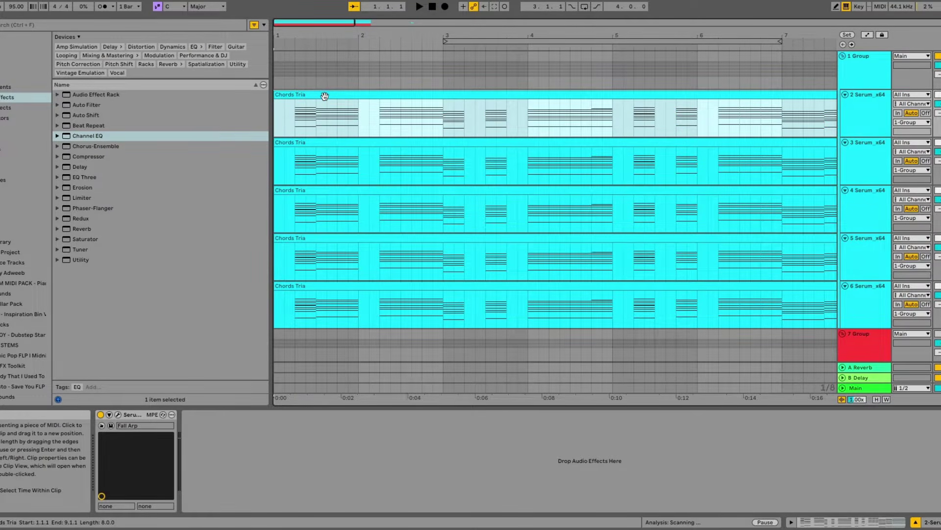
double_click(324, 96)
scroll(299, 164, "up", 3)
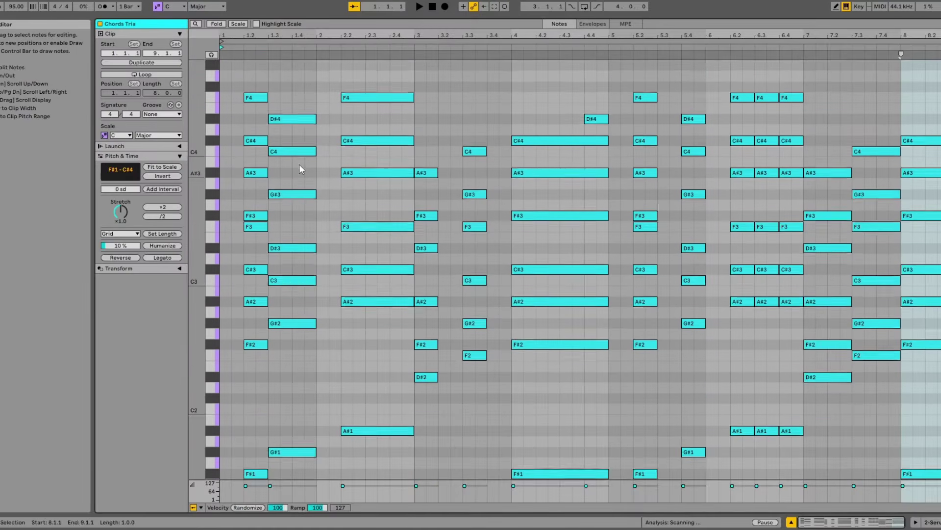
scroll(300, 166, "up", 4)
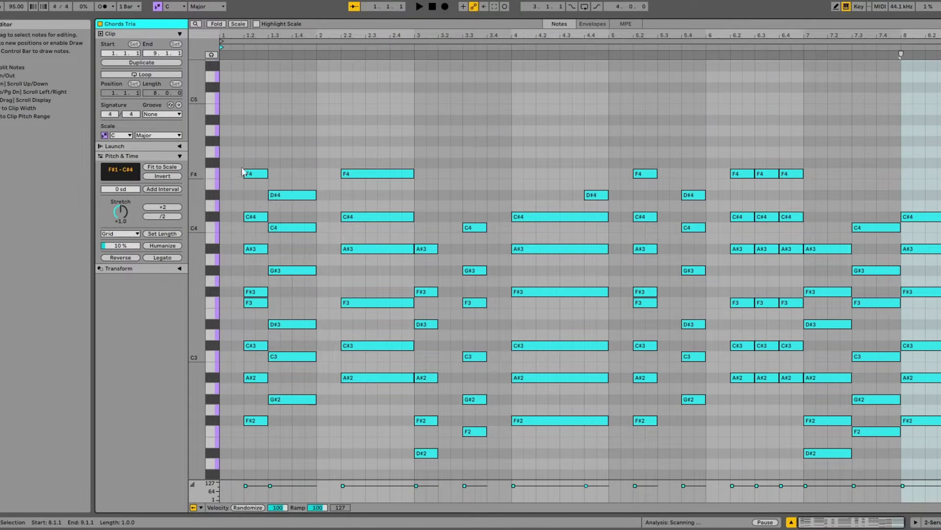
left_click_drag(248, 152, 253, 264)
left_click(253, 292)
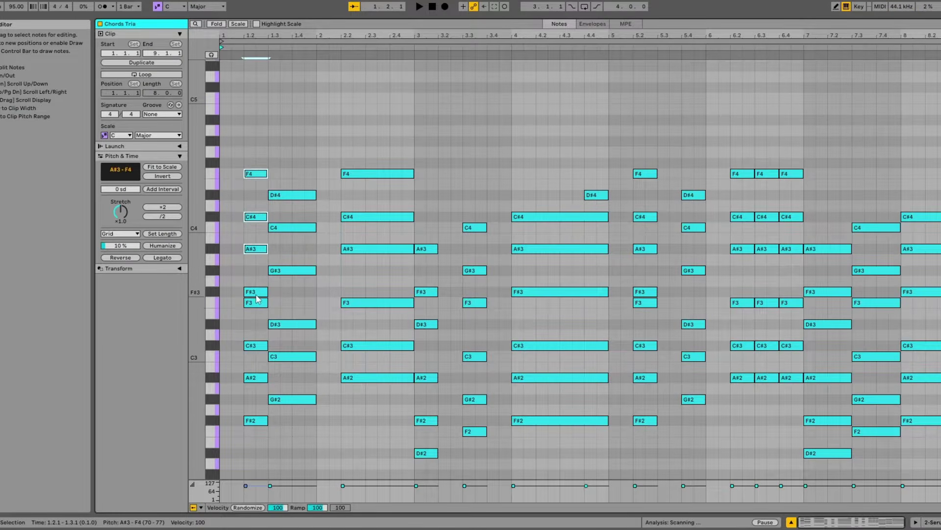
scroll(237, 313, "down", 2)
scroll(236, 313, "down", 5)
left_click(256, 245)
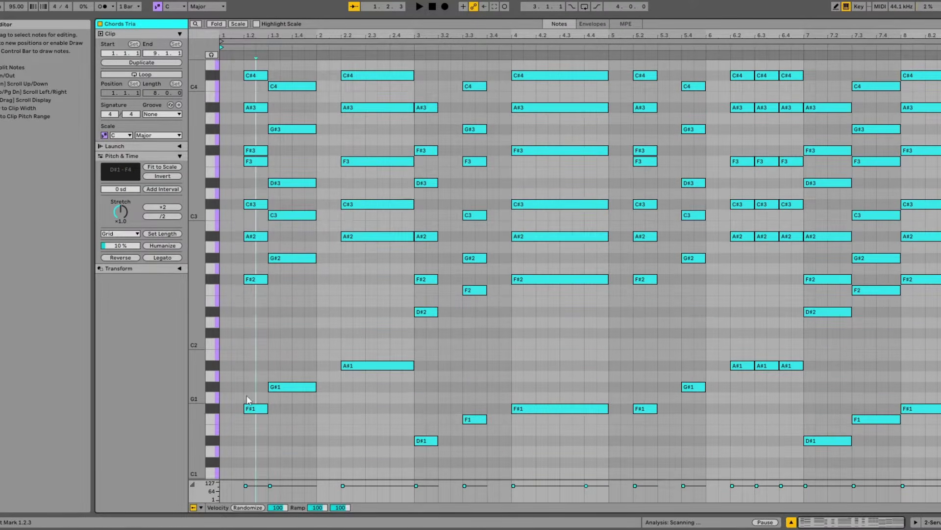
left_click(248, 409)
scroll(284, 241, "up", 5)
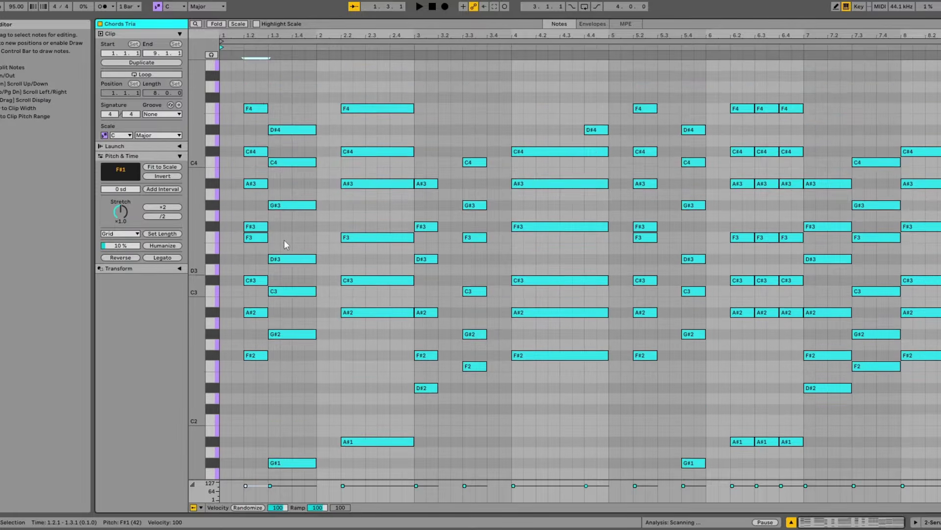
- Examine the second chord's notes from D#4 down to the G#1 bass and return to the arrangement
left_click_drag(293, 137, 289, 231)
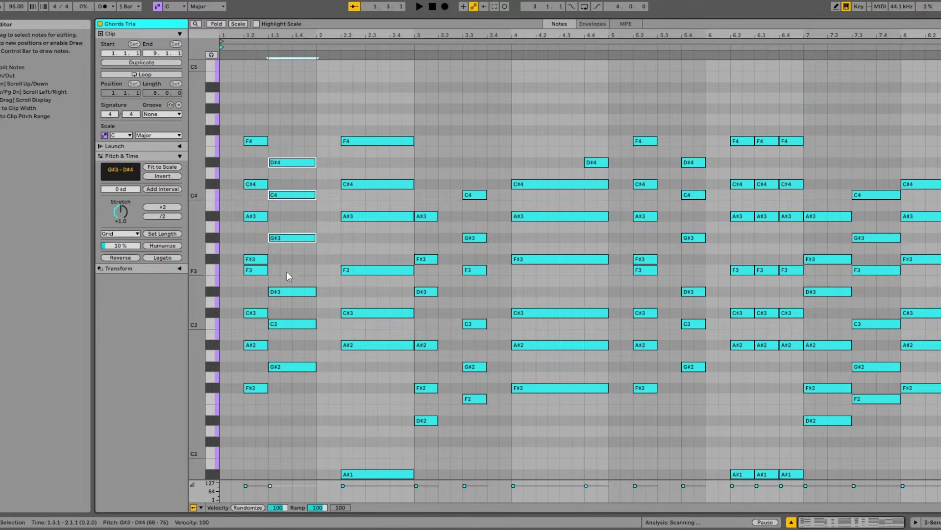
left_click_drag(287, 272, 288, 378)
scroll(288, 378, "down", 4)
left_click(289, 409)
scroll(318, 344, "up", 2)
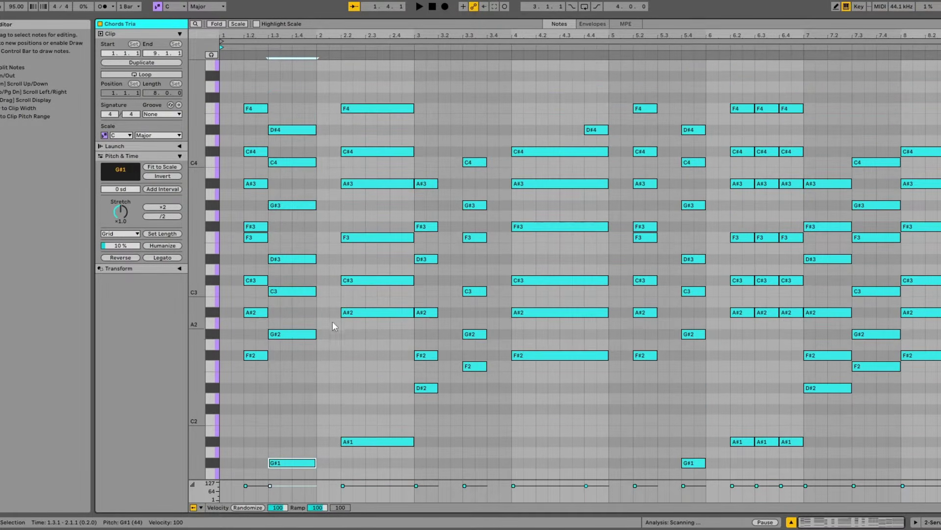
scroll(333, 322, "down", 3)
scroll(439, 260, "up", 3)
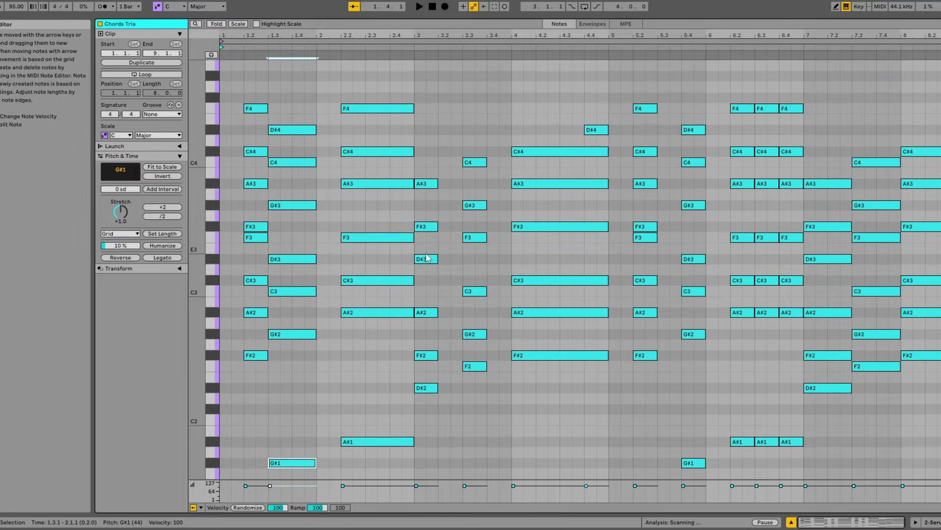
key("Tab")
- Play the Au5 Chord layer on track 3 solo from 1.2.1 and open its Serum window
left_click(297, 180)
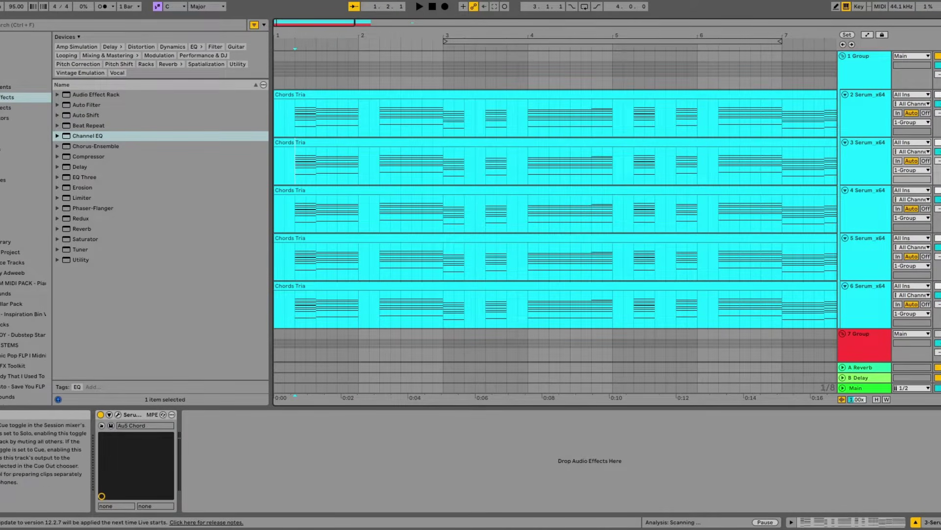
key("space")
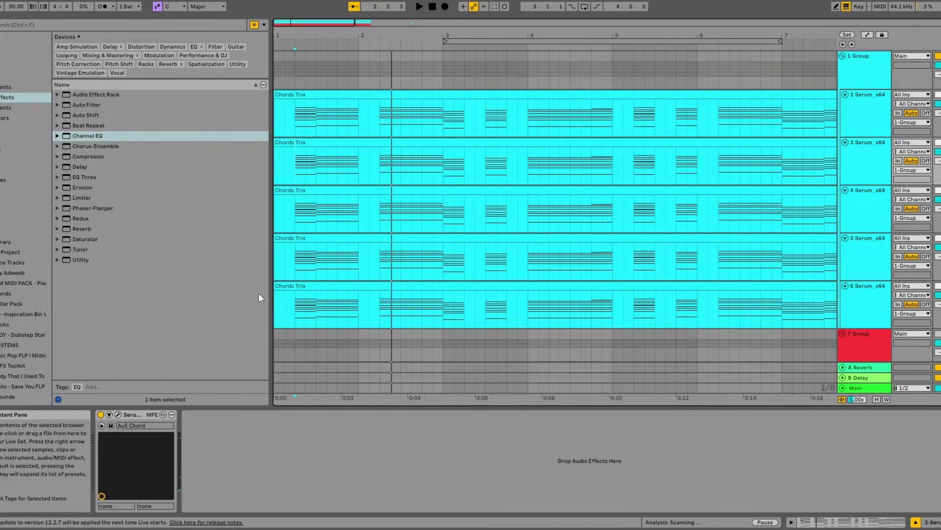
left_click(117, 414)
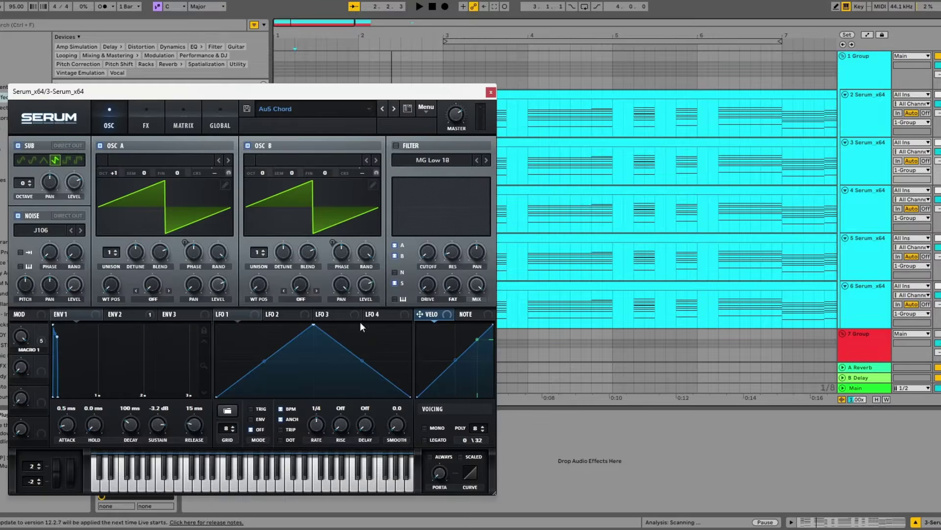
left_click_drag(222, 92, 403, 45)
- Review the Au5 Chord preset's effects, modulation matrix and oscillators, and close the Serum window
left_click(329, 81)
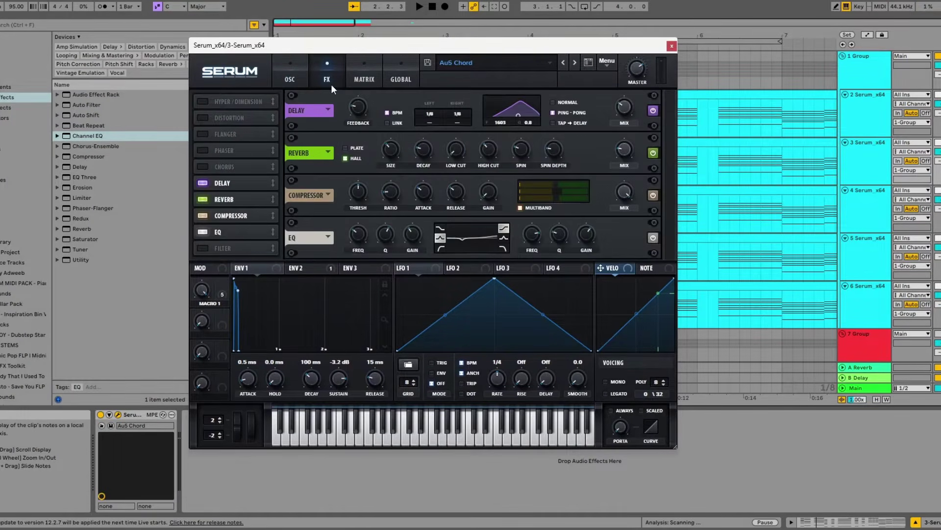
left_click(367, 76)
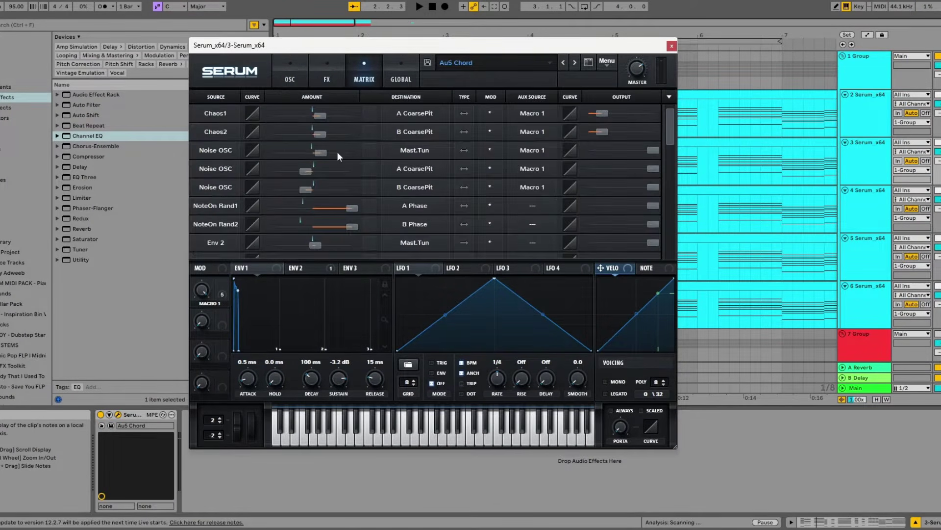
scroll(669, 125, "down", 3)
scroll(670, 123, "up", 3)
left_click(290, 83)
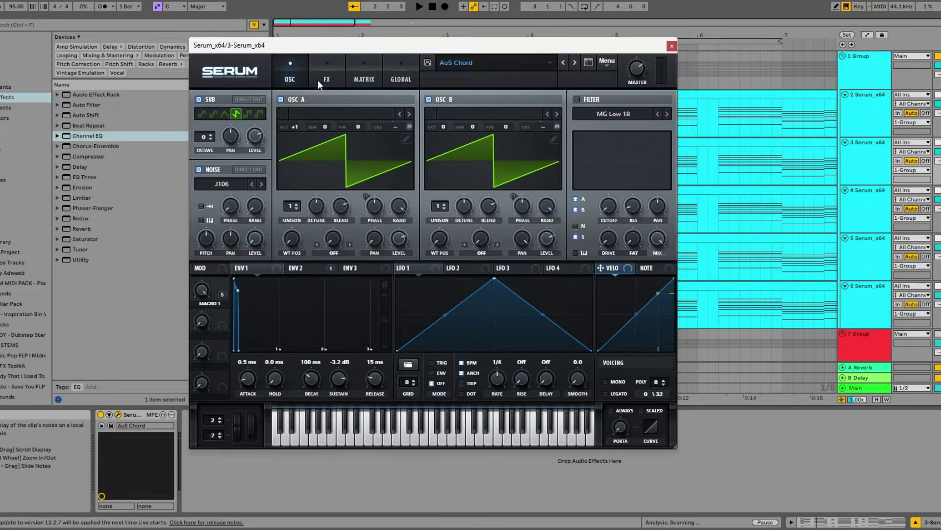
left_click(670, 47)
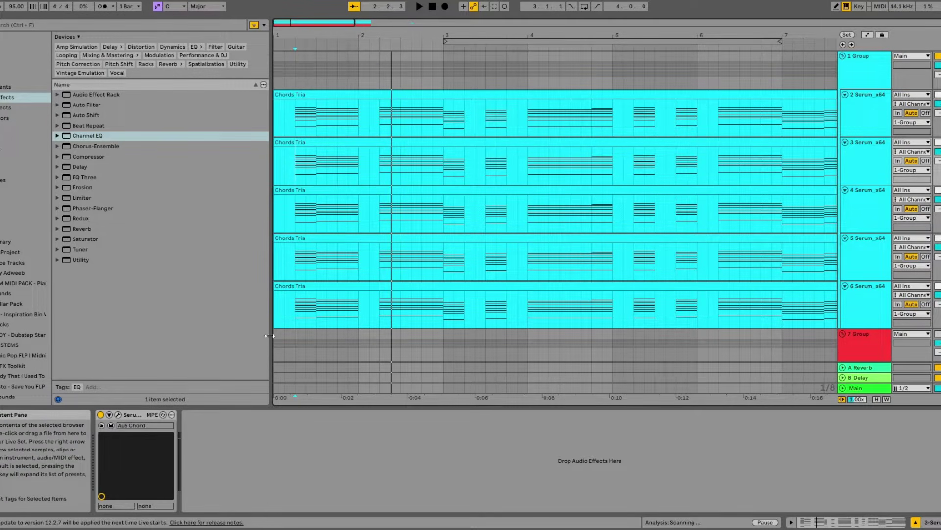
- Play the CHORD - Broken layer on track 4 solo from 1.2.1
left_click(299, 215)
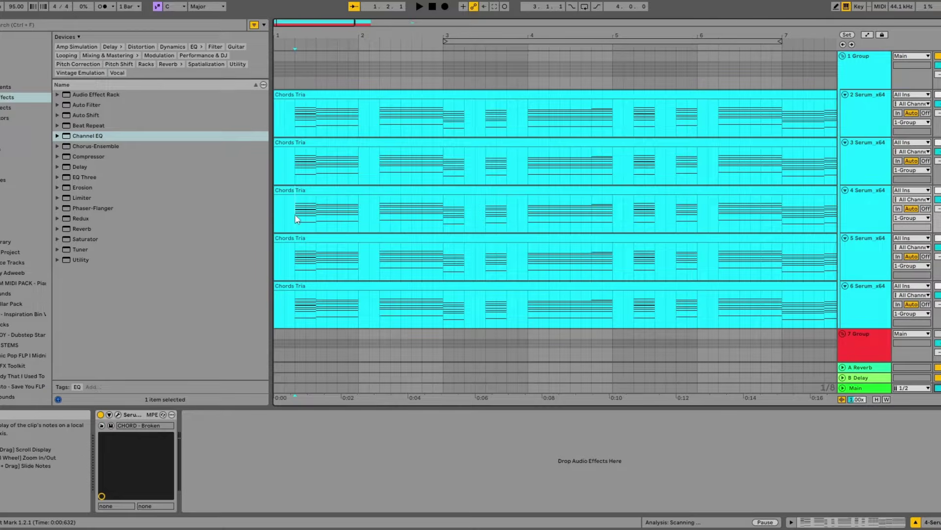
key("space")
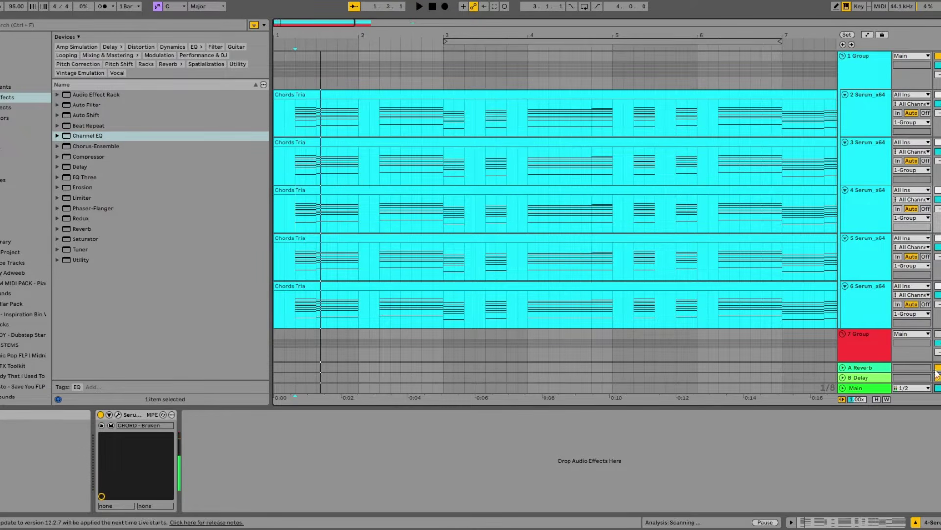
- Replay the CHORD - Broken layer on track 4 from 1.2.1 and open its Serum window clear of the instrument device
key("space")
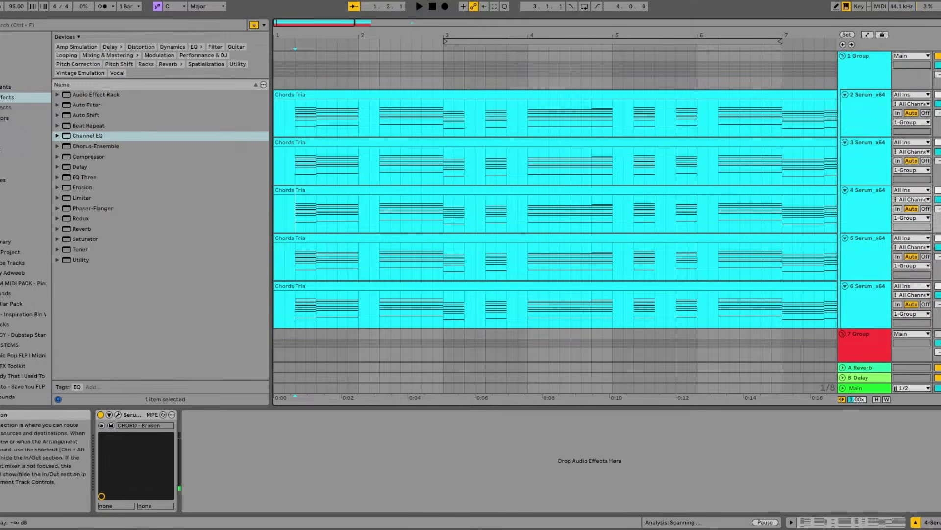
left_click(283, 231)
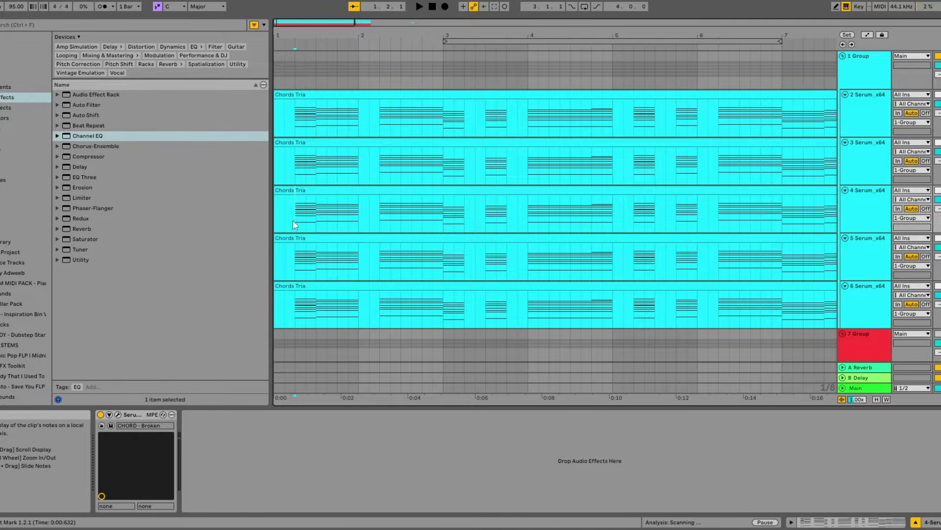
key("space")
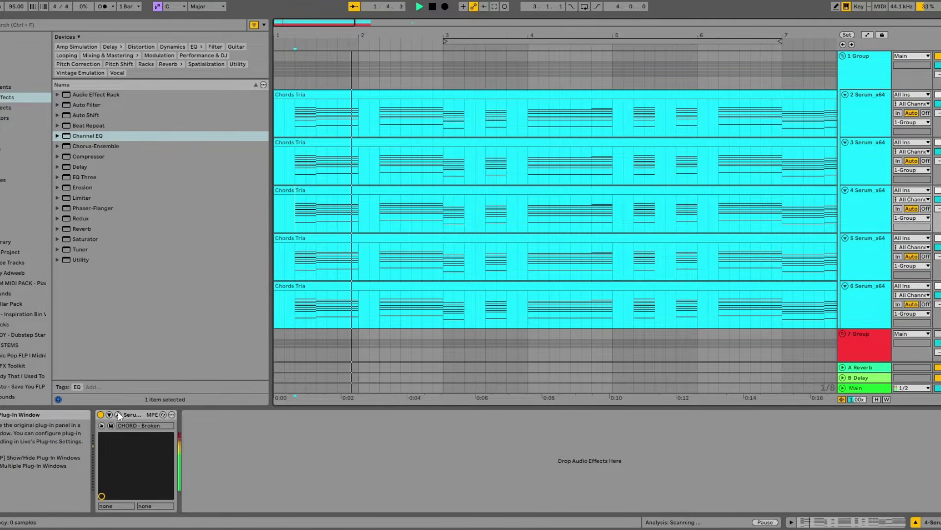
left_click(118, 413)
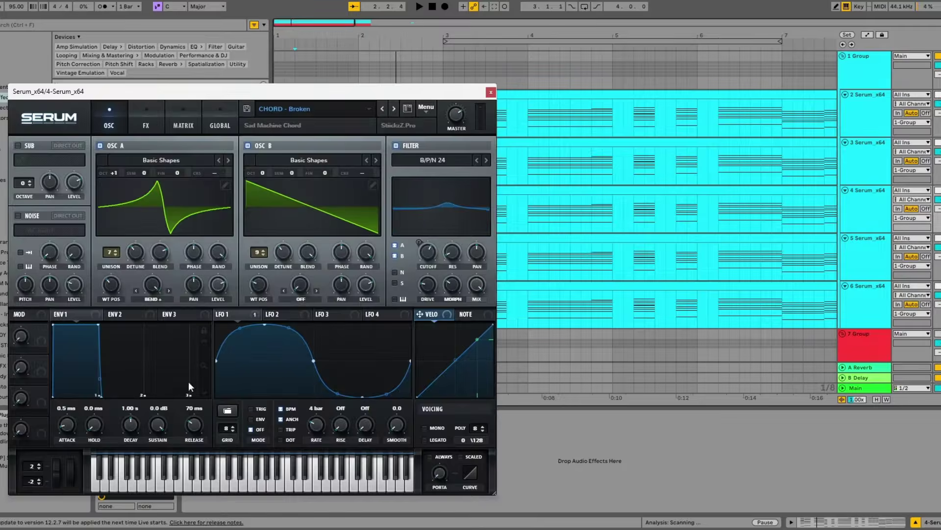
left_click_drag(356, 93, 492, 79)
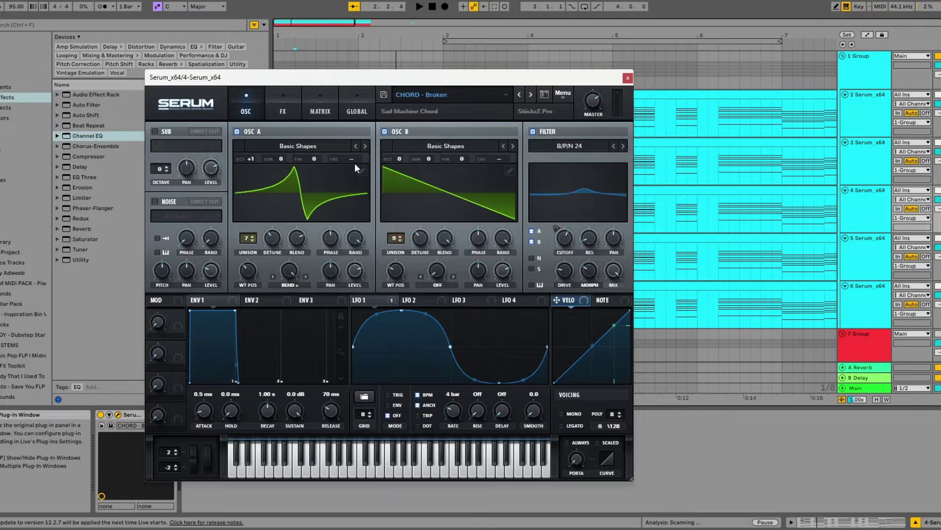
- Play the CHORD - Broken layer with LFO 1 selected to examine its modulation of the filter cutoff
key("space")
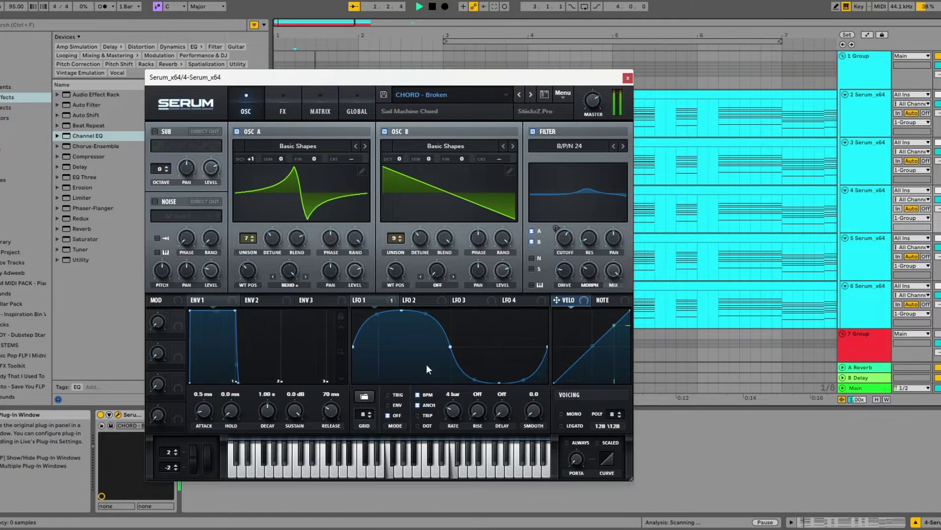
left_click(371, 298)
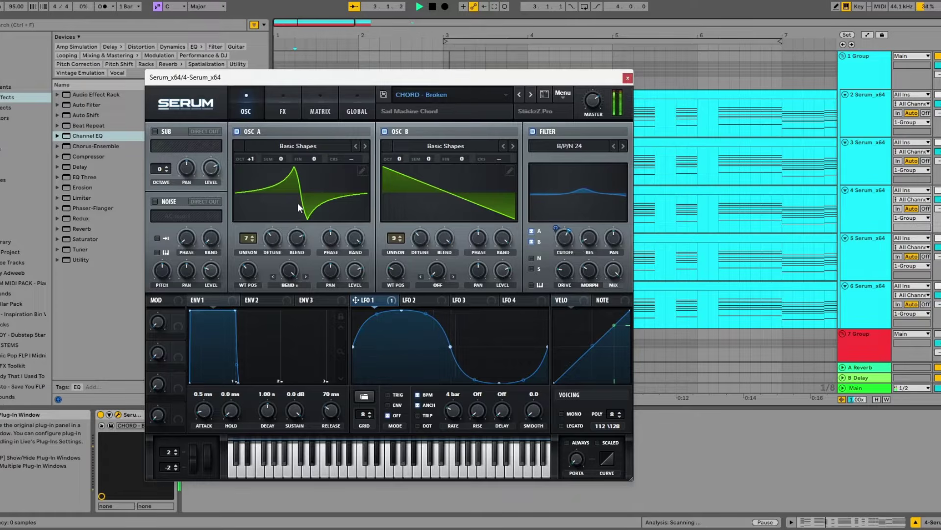
key("space")
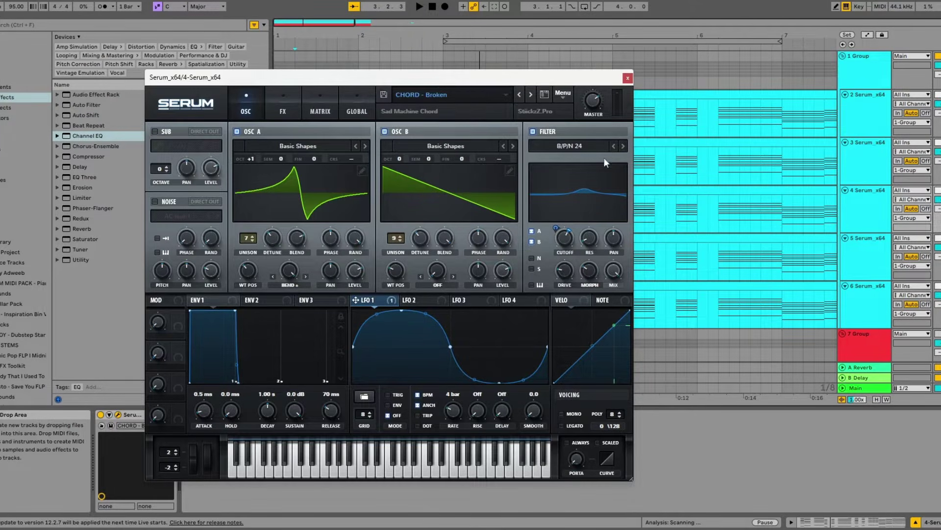
- Review the CHORD - Broken preset's effects, modulation matrix and oscillators, and close the Serum window
left_click(290, 106)
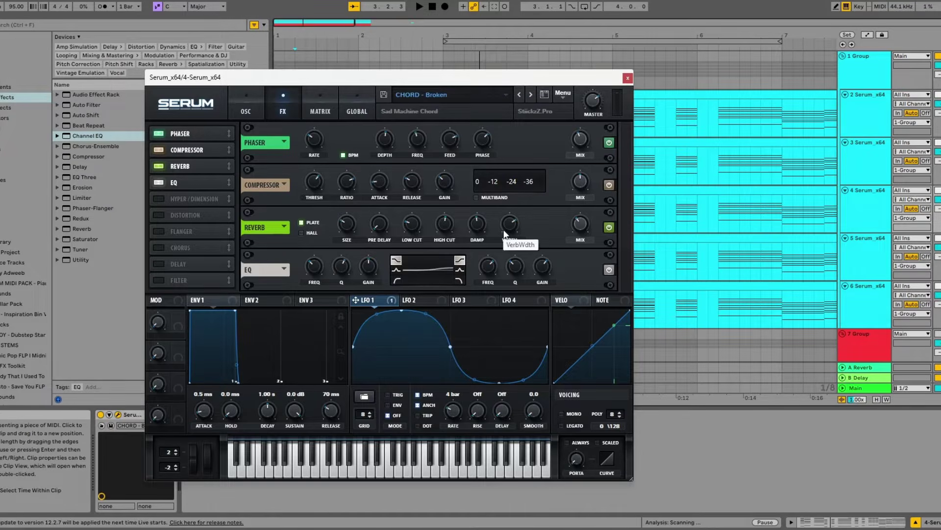
left_click(316, 113)
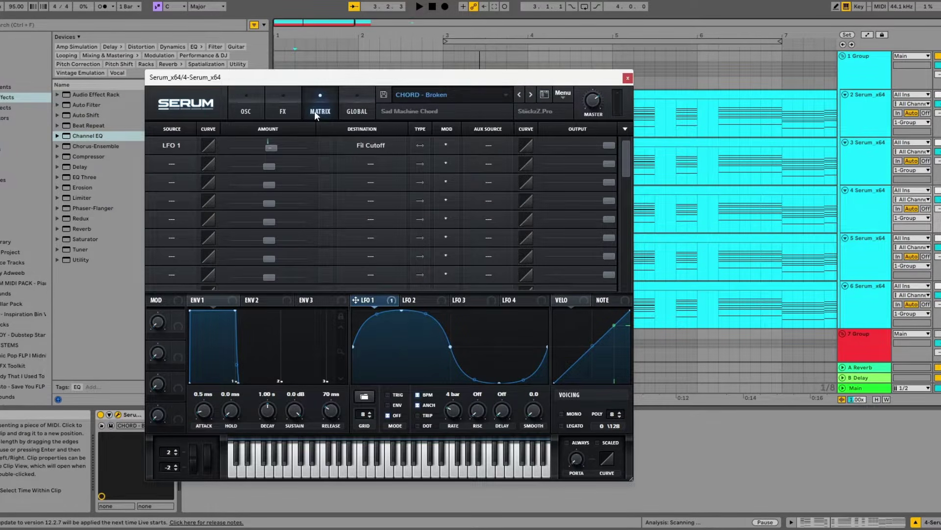
left_click(283, 105)
left_click(363, 99)
left_click(240, 103)
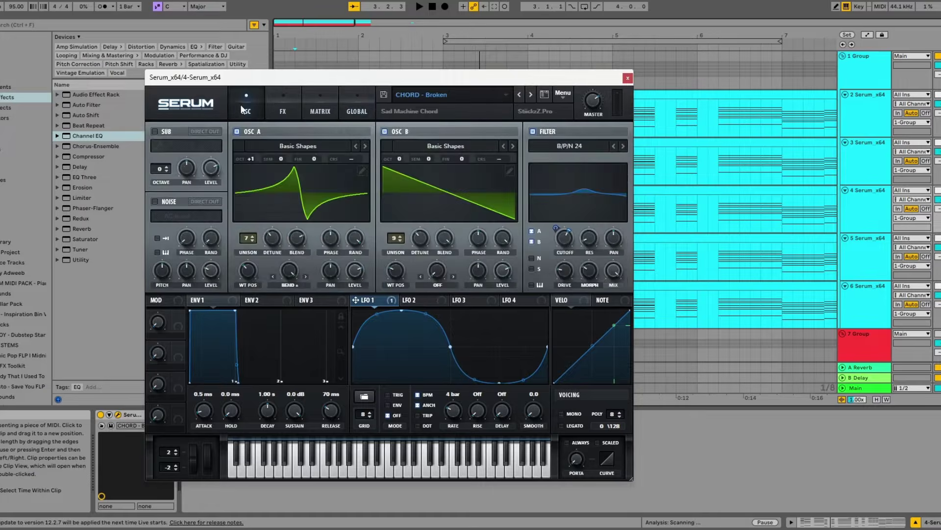
left_click(274, 101)
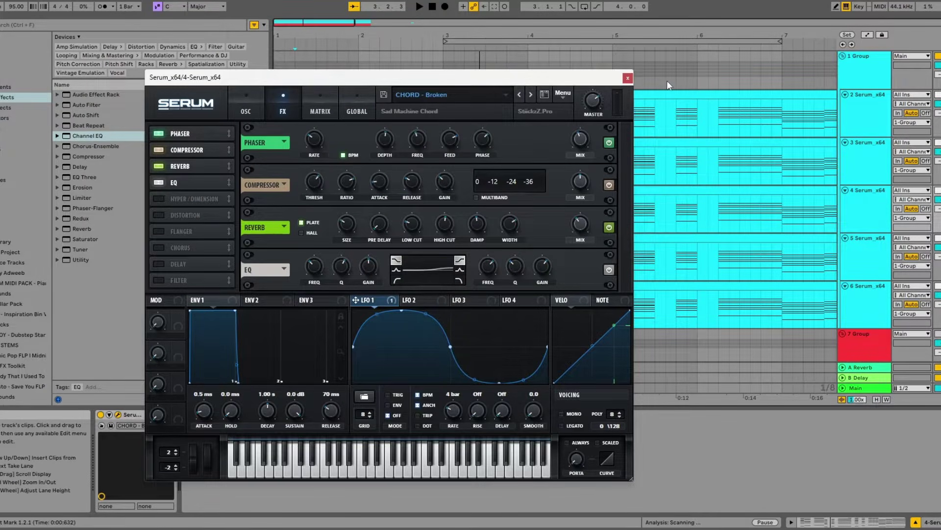
left_click(627, 78)
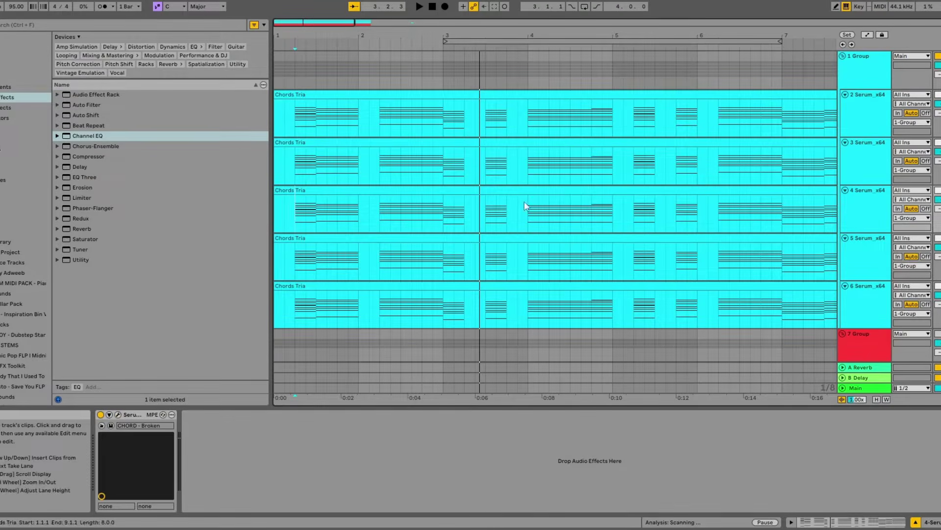
- Play the Filler Saw layer on track 5 solo from 1.2.1
left_click(302, 217)
left_click(295, 260)
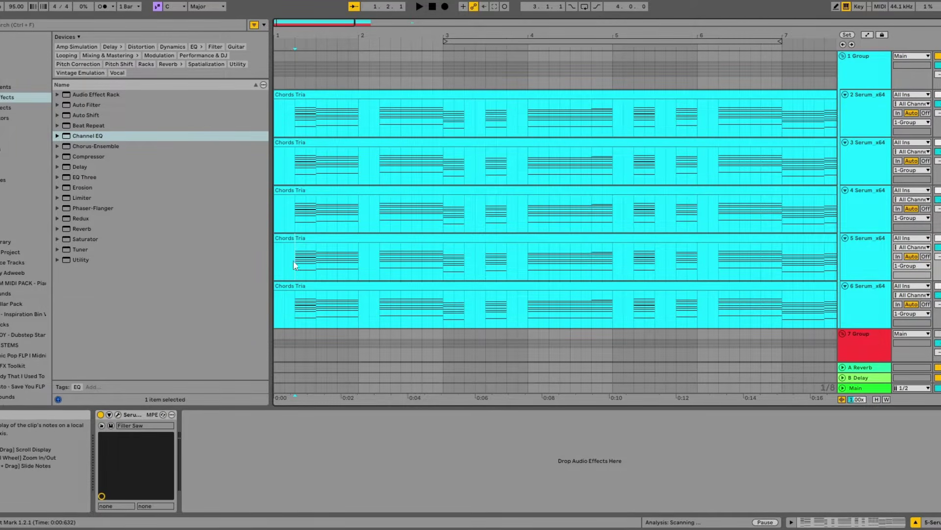
scroll(293, 263, "down", 1)
key("space")
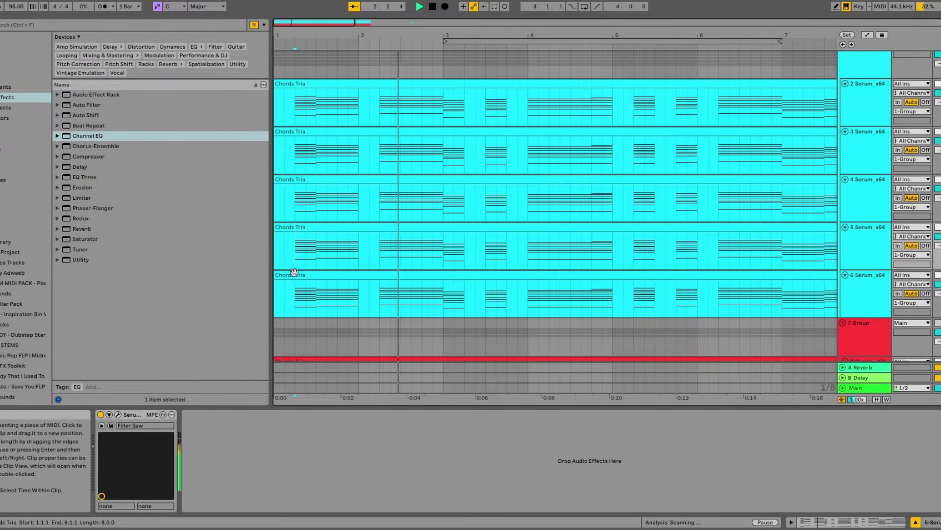
key("space")
- Inspect the Filler Saw preset's oscillators and phaser in Serum while playing the layer, and close the window
left_click(118, 414)
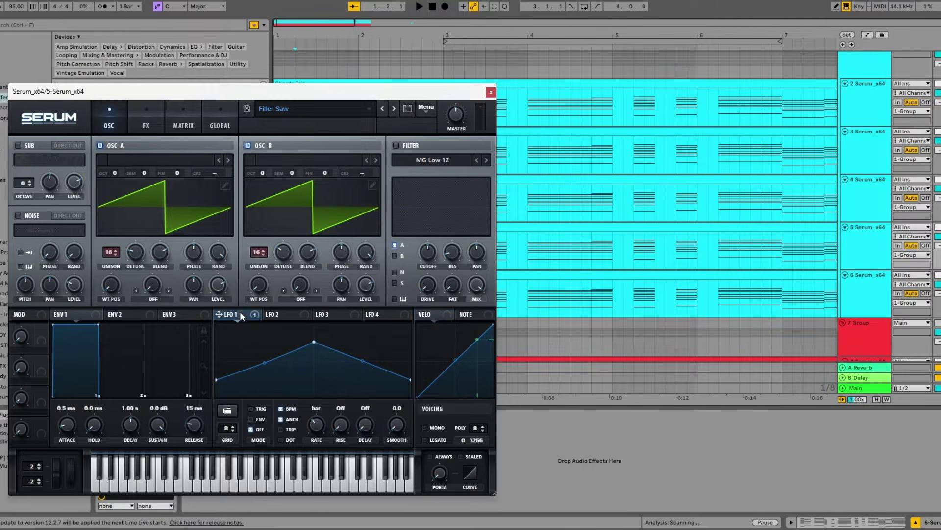
left_click(146, 126)
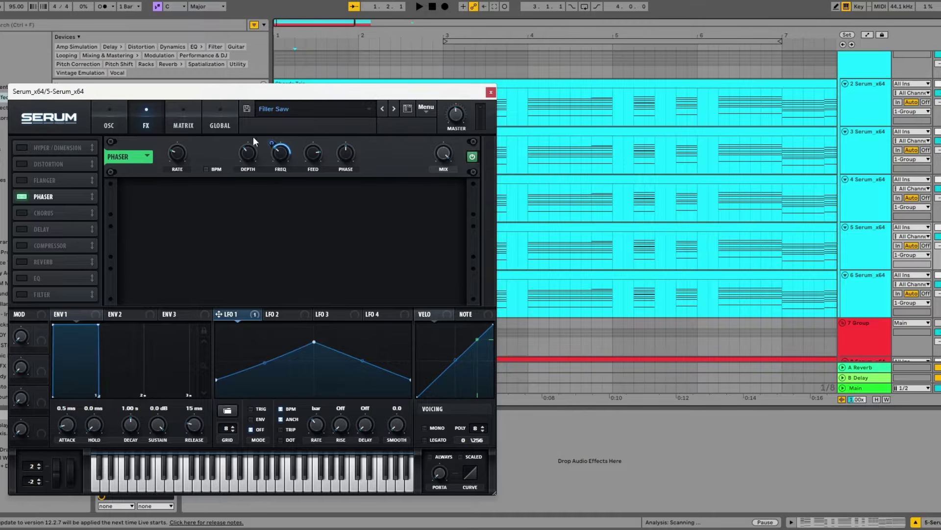
key("space")
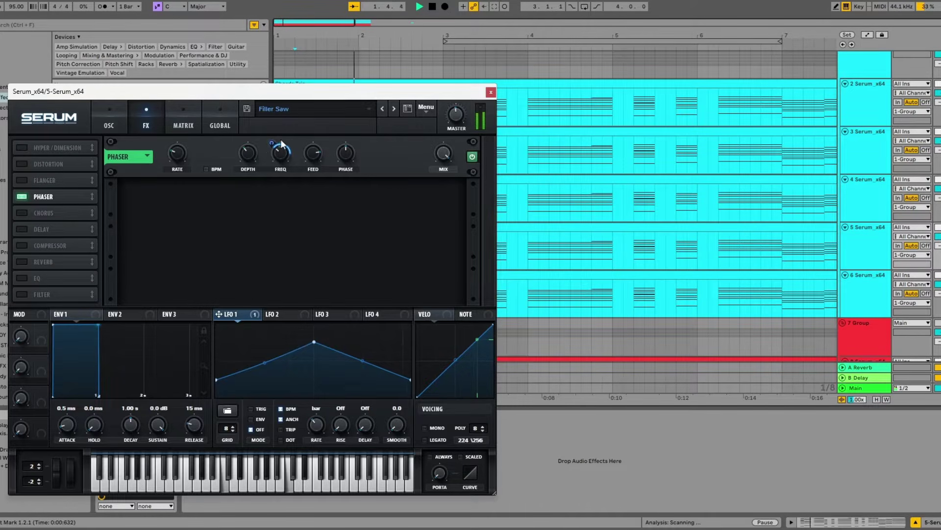
left_click(491, 91)
- Play the CHORD - Home 1 layer on track 6 from 1.2.1 and open its Serum window
left_click(298, 296)
scroll(298, 295, "down", 1)
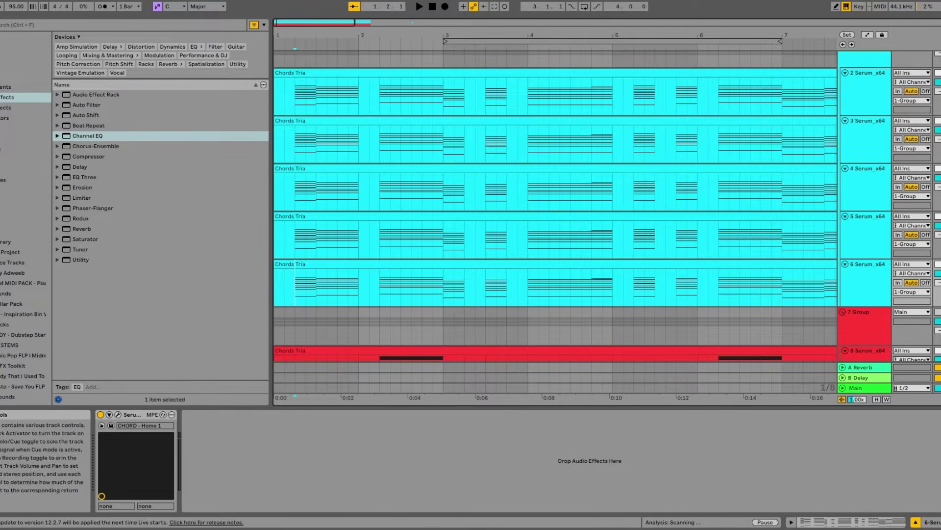
key("space")
left_click(117, 414)
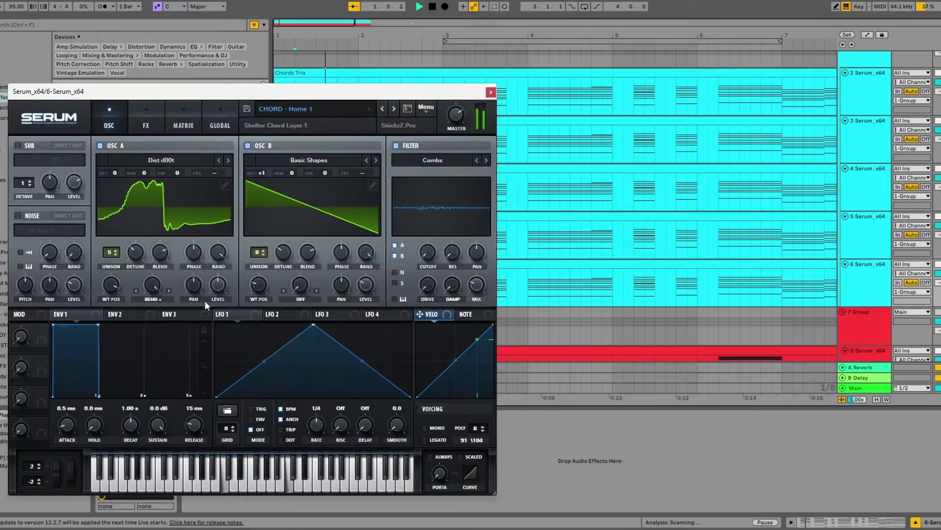
- Review the CHORD - Home 1 effects from Hyper/Dimension through to EQ, and close the Serum window
left_click(150, 119)
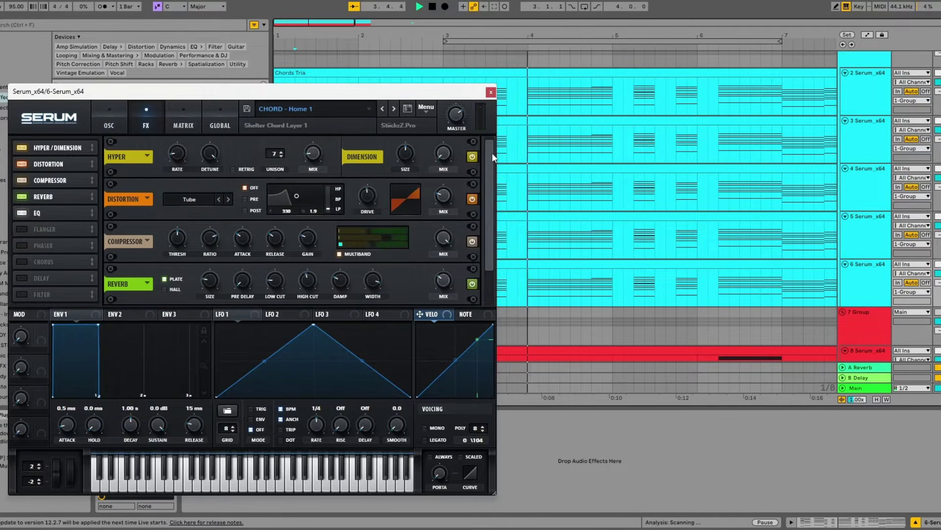
left_click_drag(492, 152, 480, 211)
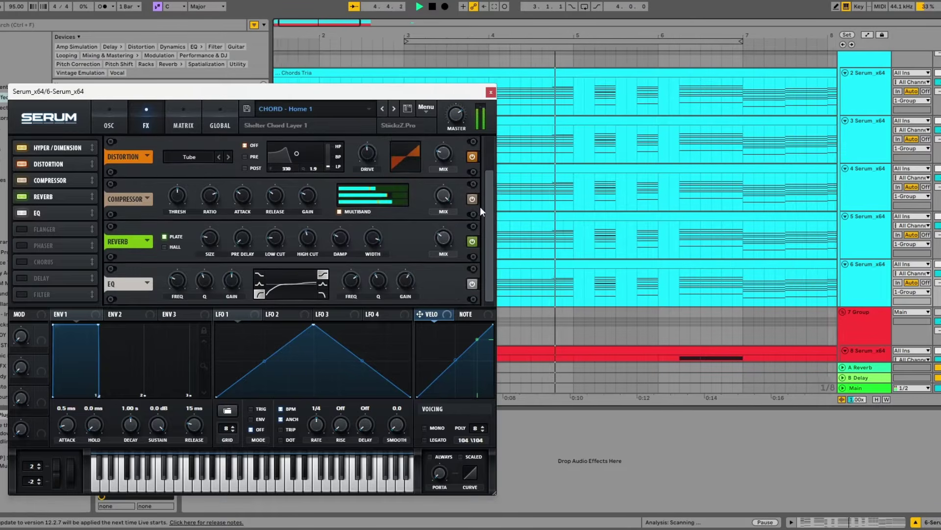
left_click(490, 92)
- Look over the red bass group's tracks 8 to 10, place the marker on the Grunge Bass track, and return to the chord group
scroll(286, 292, "down", 2)
scroll(295, 287, "down", 2)
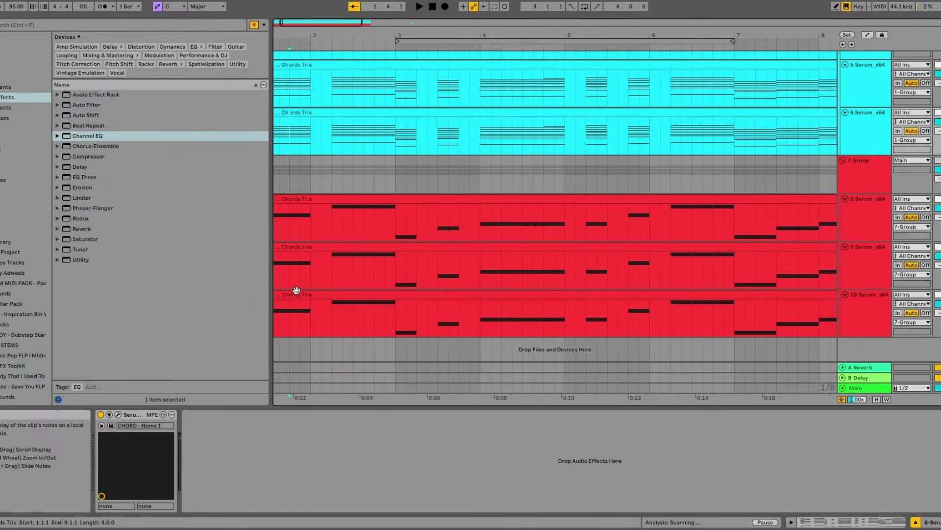
left_click(320, 224)
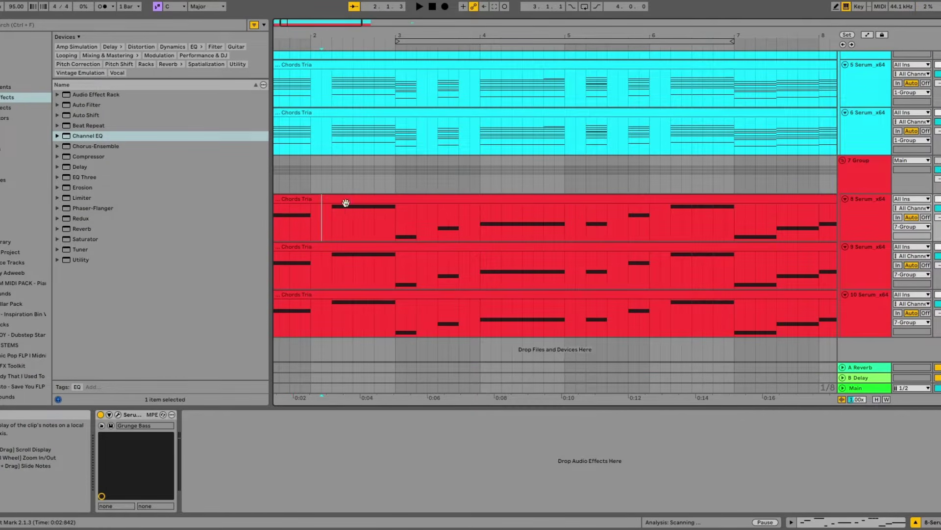
scroll(336, 201, "up", 5)
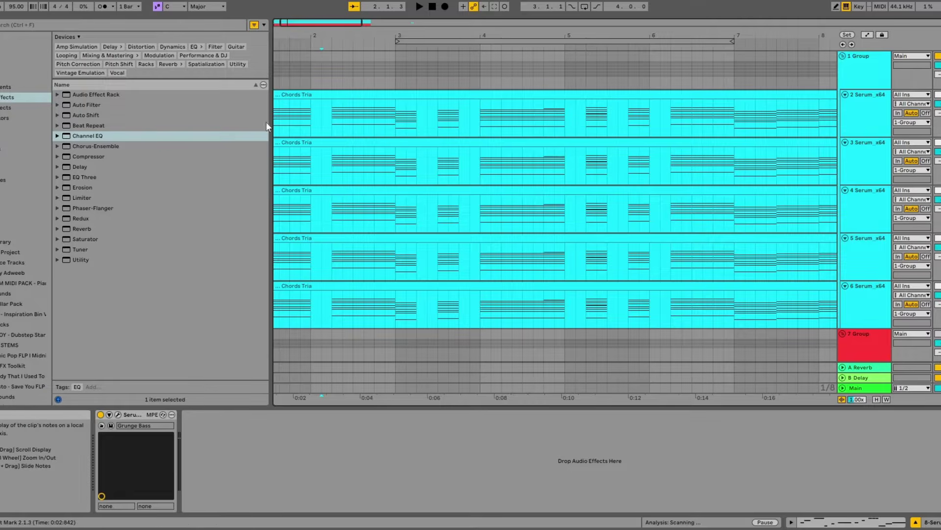
- Return to the start of the chord clips and replay the Fall Arp layer on track 2
left_click(309, 113)
key("Down")
key("Left")
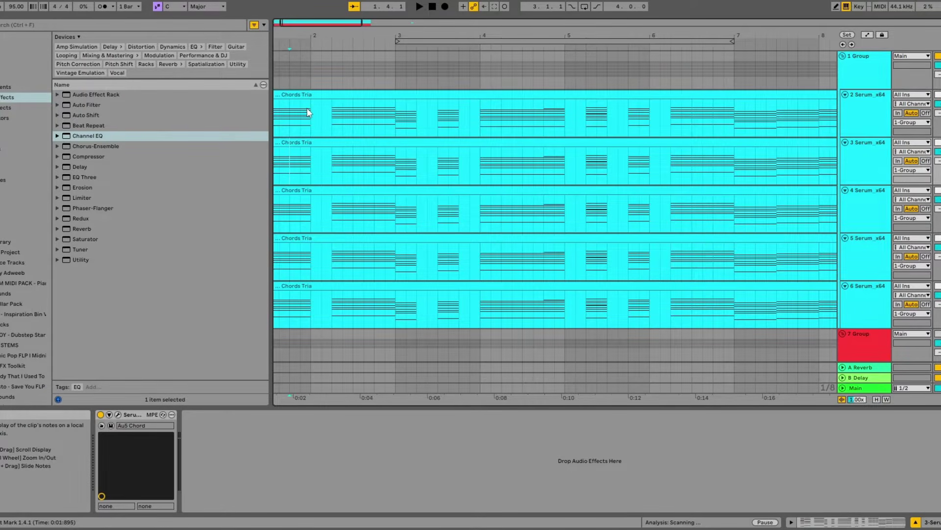
key("Left")
key("Left")
key("Left")
key("Left")
key("Left")
key("Up")
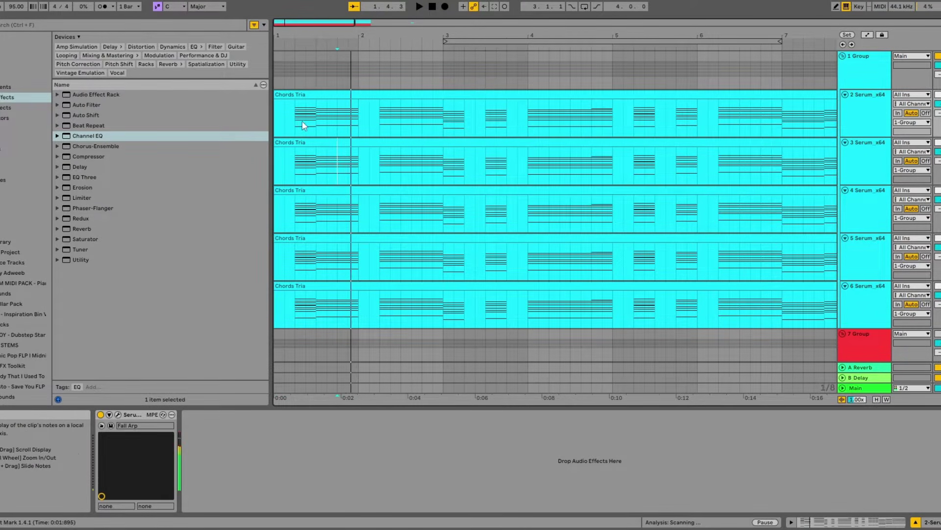
- Audition the Au5 Chord, CHORD - Broken, CHORD - Home 1 and Filler Saw layers in turn for comparison
left_click(307, 172)
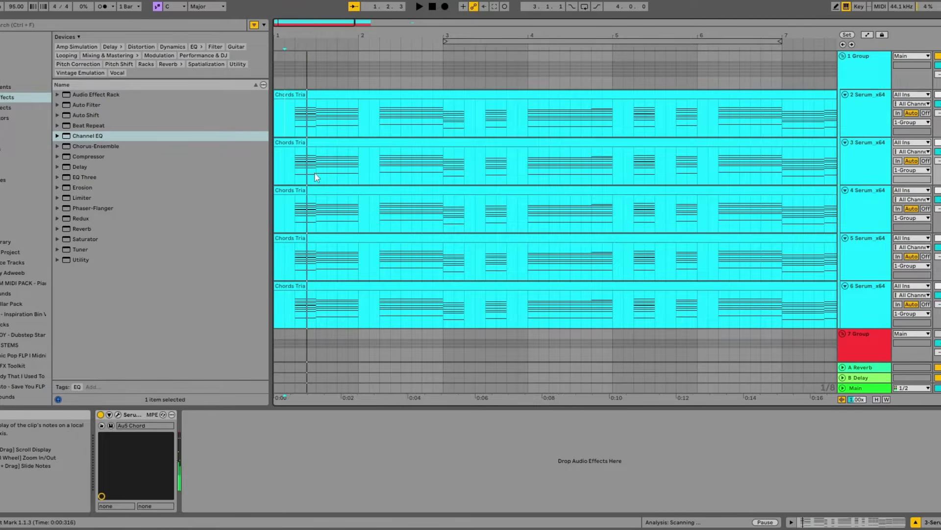
key("space")
key("space")
left_click(299, 216)
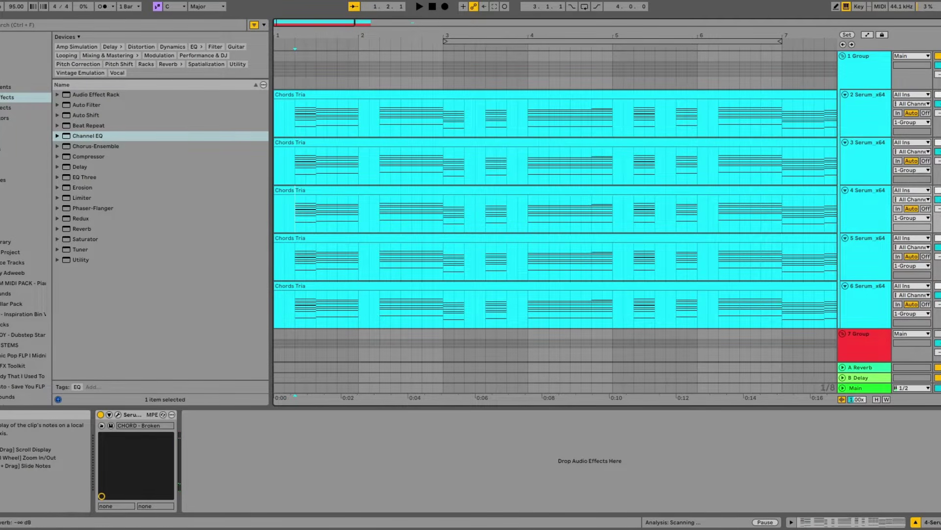
left_click(312, 304)
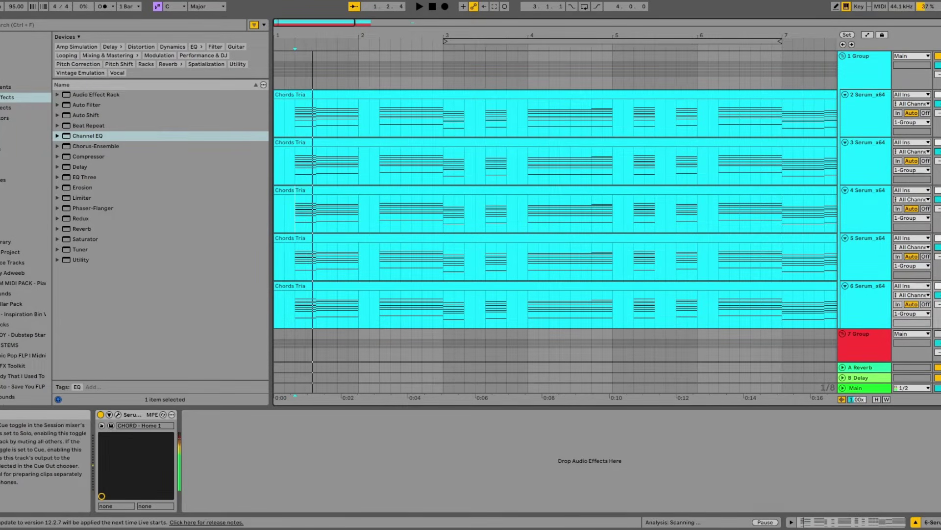
left_click(871, 256)
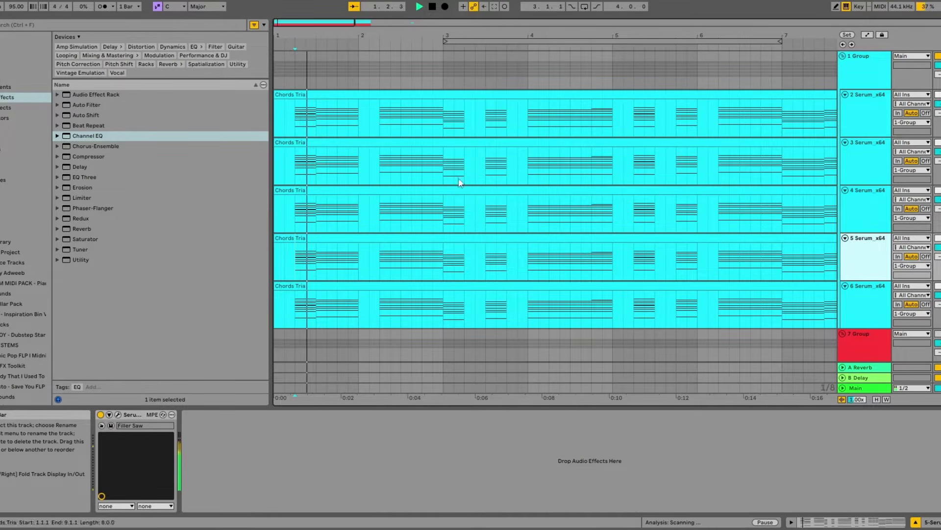
- Switch on the Audio Effect Rack on the 1 Group track and play the full chord stack through it
left_click(871, 64)
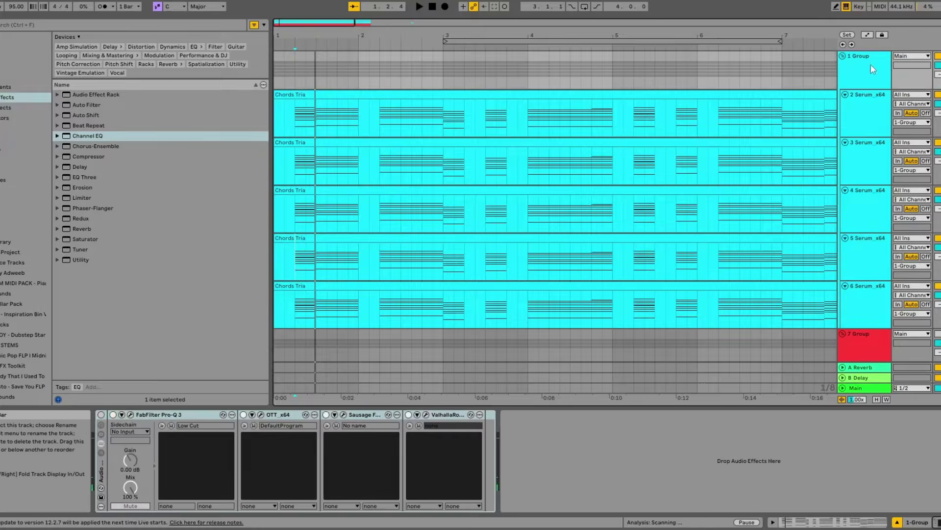
left_click(142, 415)
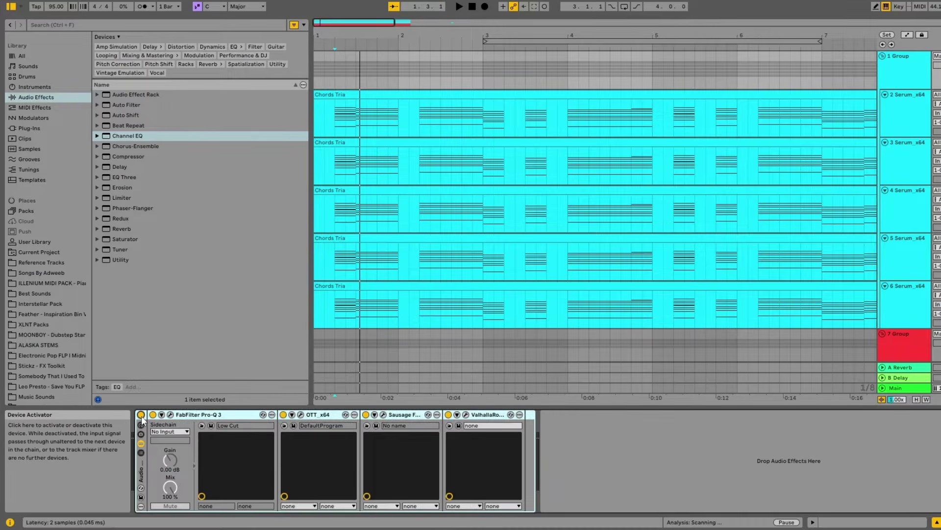
key("space")
key("space")
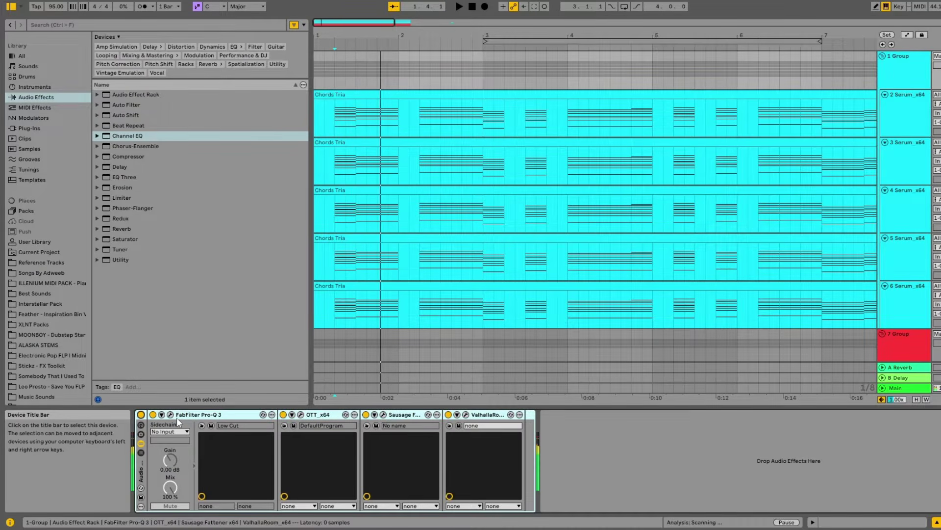
- Bypass the OTT, Sausage Fattener and ValhallaRoom devices in the 1 Group track's effect rack
left_click(283, 414)
left_click(366, 414)
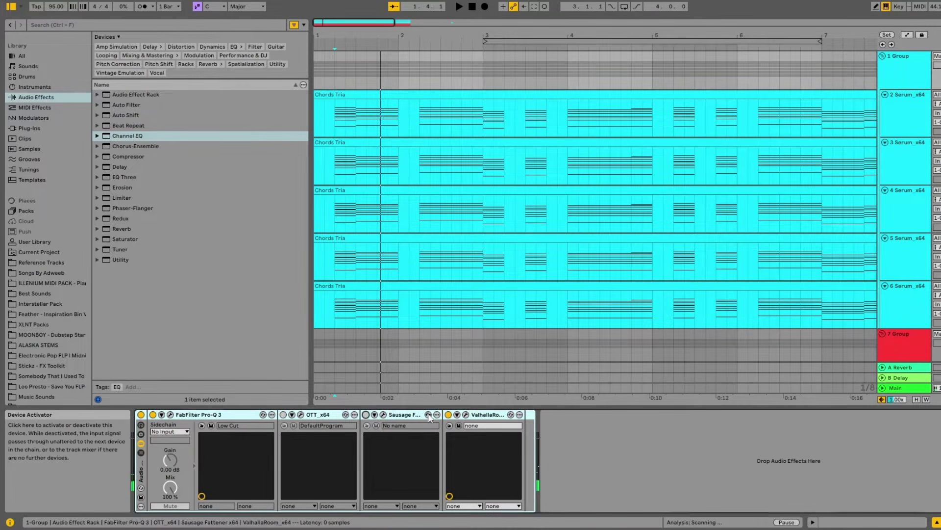
left_click(449, 414)
- Inspect the low-cut band in the chord group's FabFilter Pro-Q 3 and close the plug-in window
left_click(170, 415)
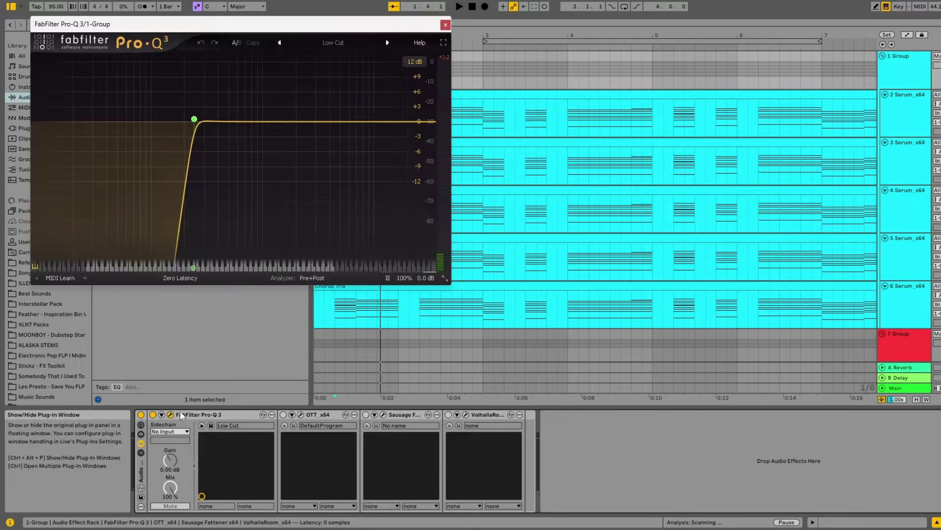
mouse_move(194, 123)
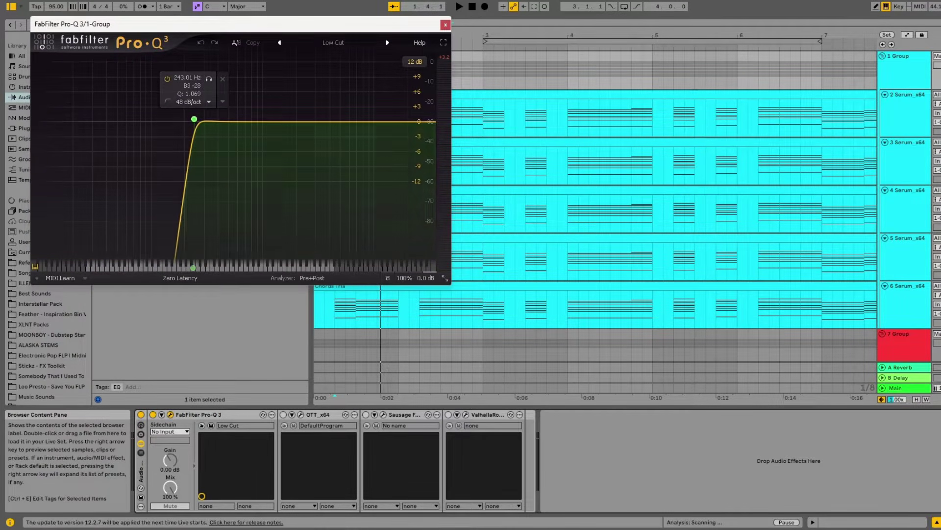
left_click(170, 415)
left_click(202, 418)
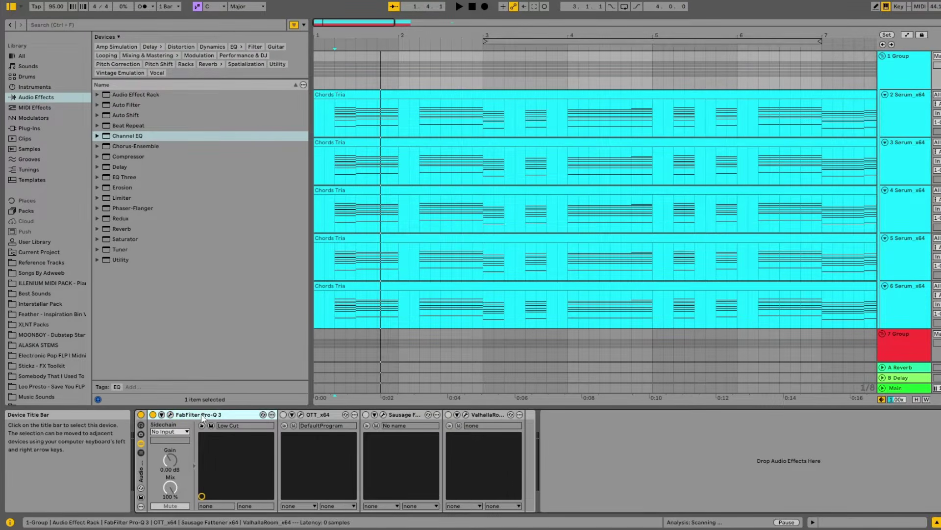
- Switch OTT back on in the chord rack and check its settings while the chords play
left_click(283, 415)
left_click(301, 415)
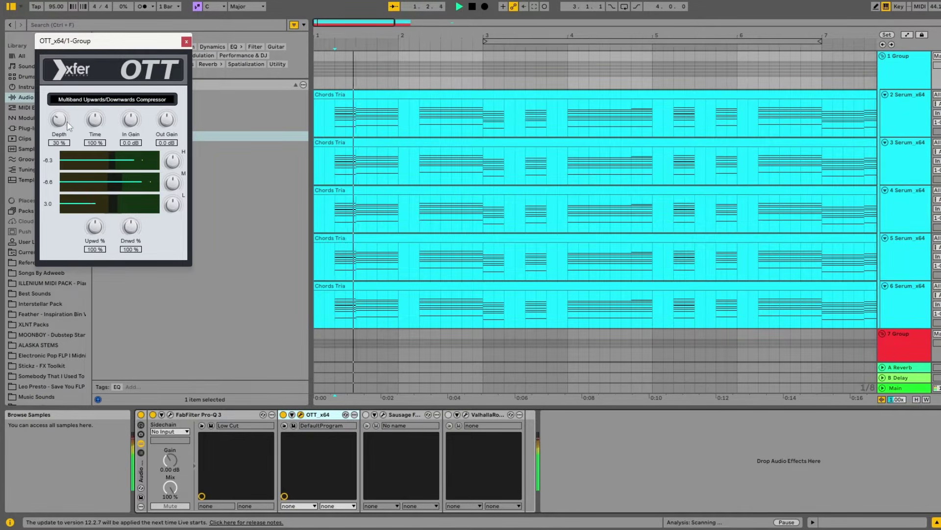
left_click(186, 41)
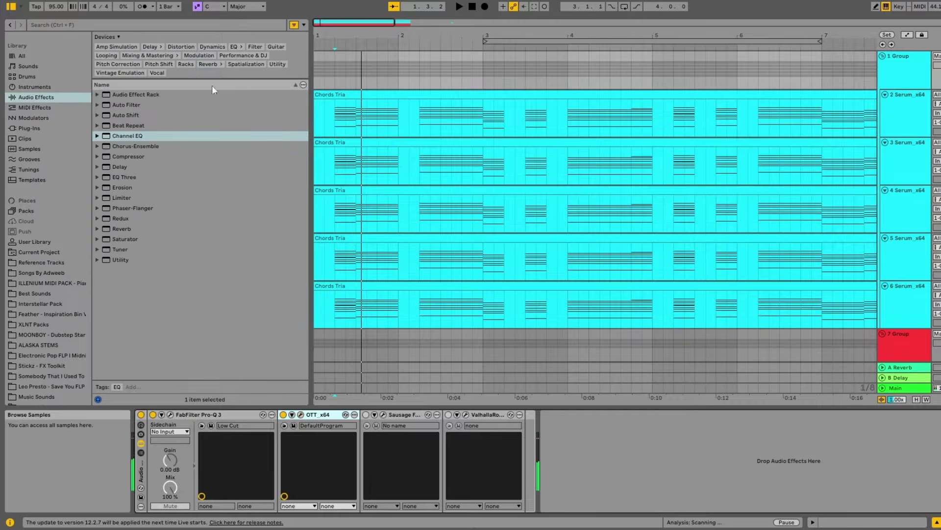
- Switch Sausage Fattener back on in the chord rack and set its Fatness to 8.0 %
left_click(366, 414)
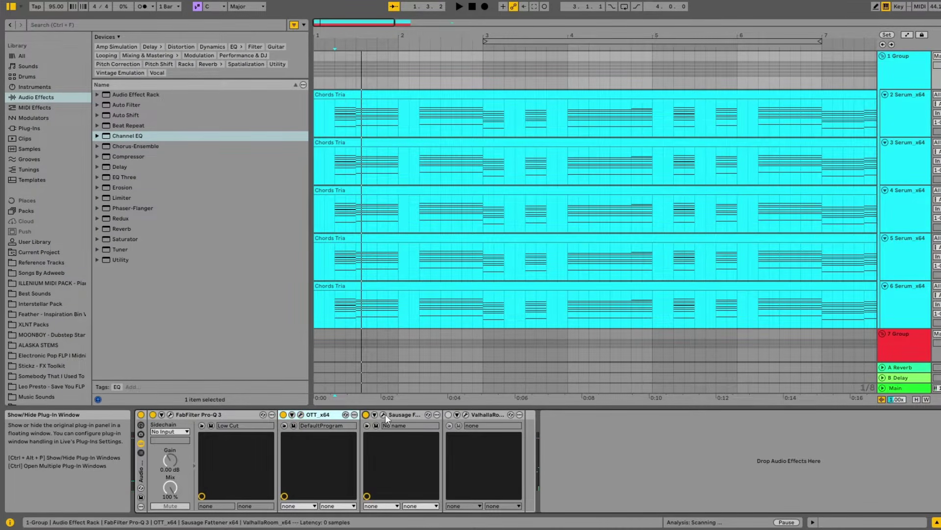
left_click(384, 414)
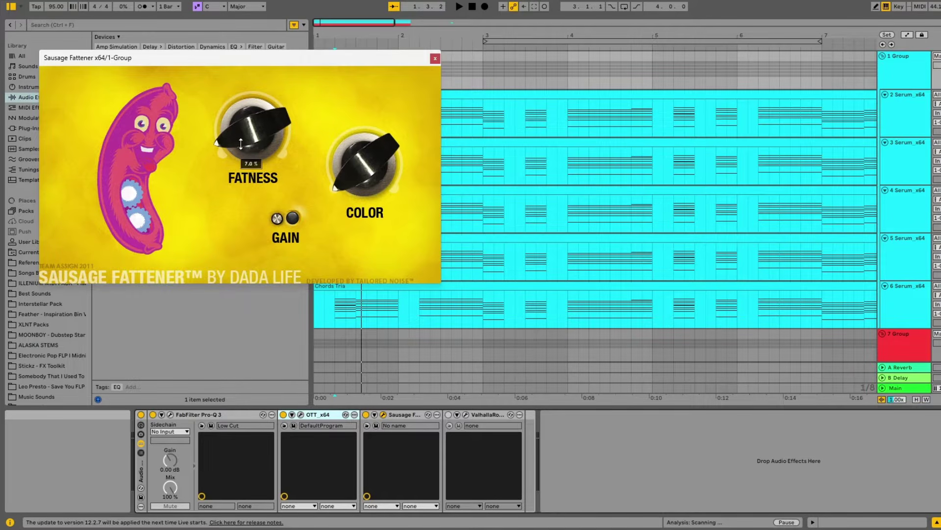
scroll(240, 143, "up", 1)
left_click_drag(235, 145, 232, 142)
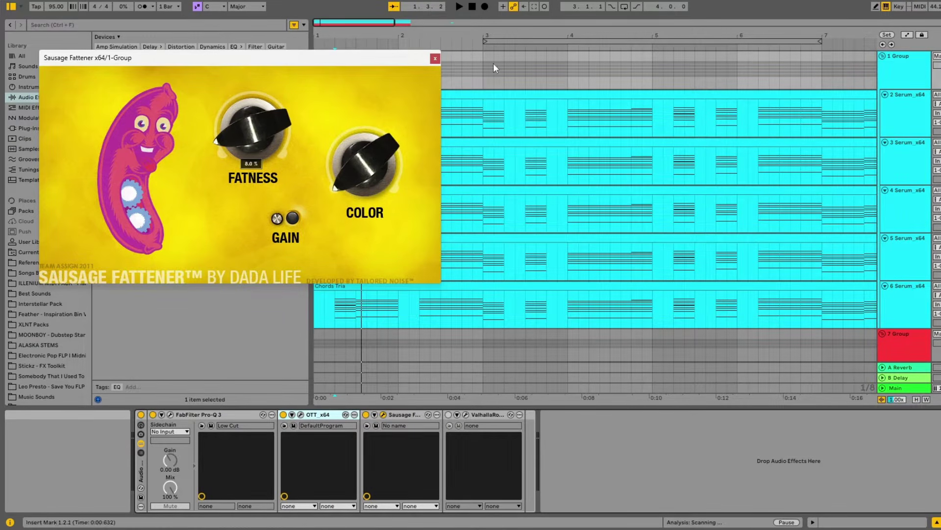
left_click(435, 59)
- Switch ValhallaRoom back on in the chord rack and inspect its mix and reverb settings
left_click(444, 416)
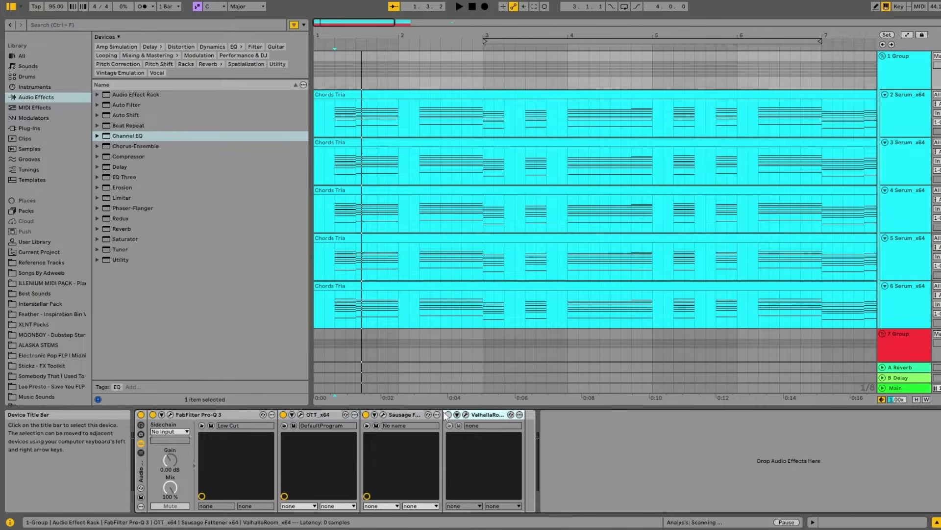
left_click(448, 414)
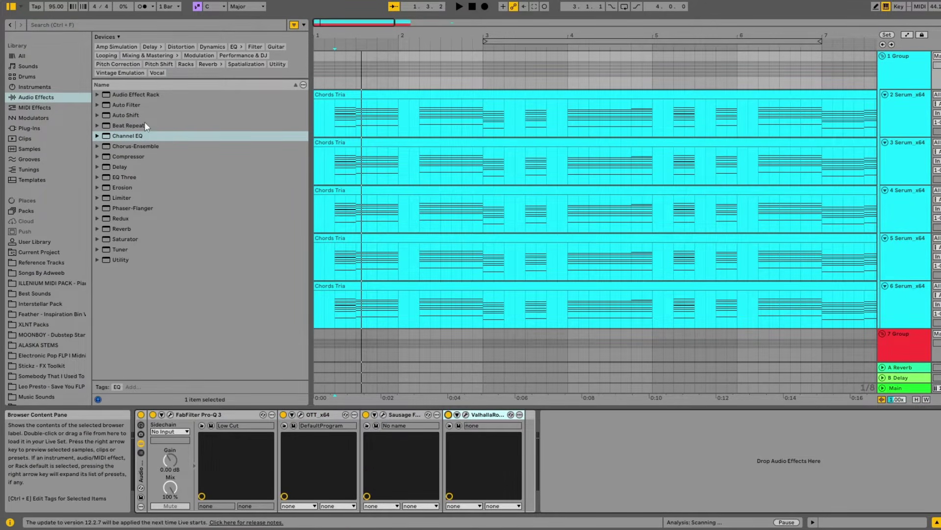
left_click(466, 415)
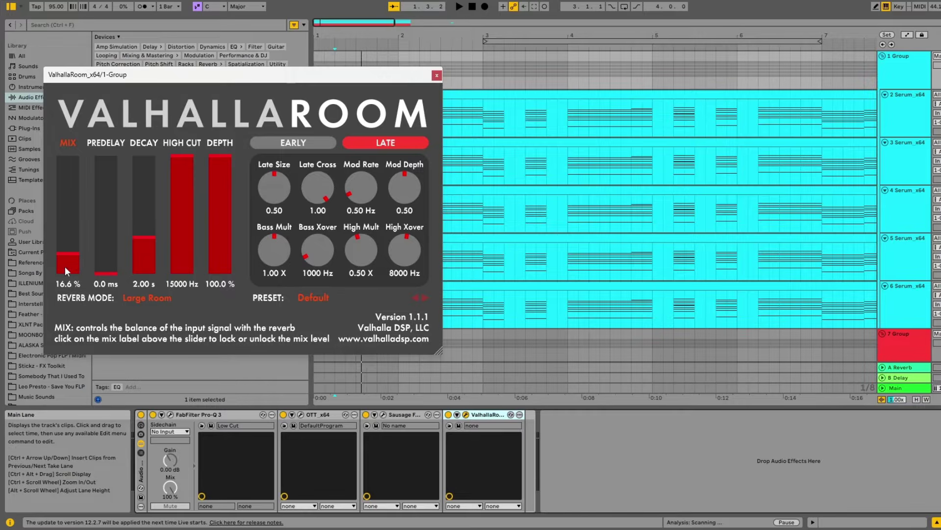
left_click(436, 74)
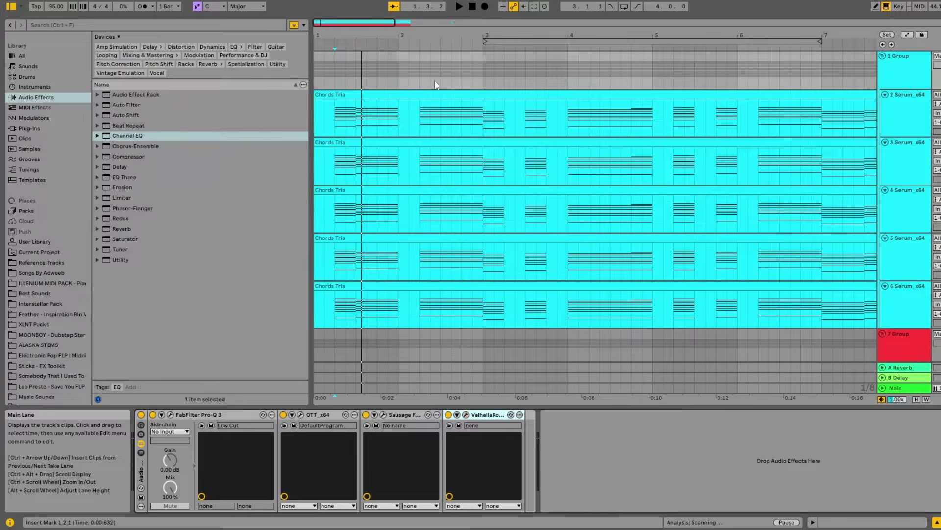
- Compare the chord stack's playback with ValhallaRoom bypassed and active, leaving the reverb switched on
left_click(448, 414)
left_click(448, 415)
left_click(448, 414)
key("space")
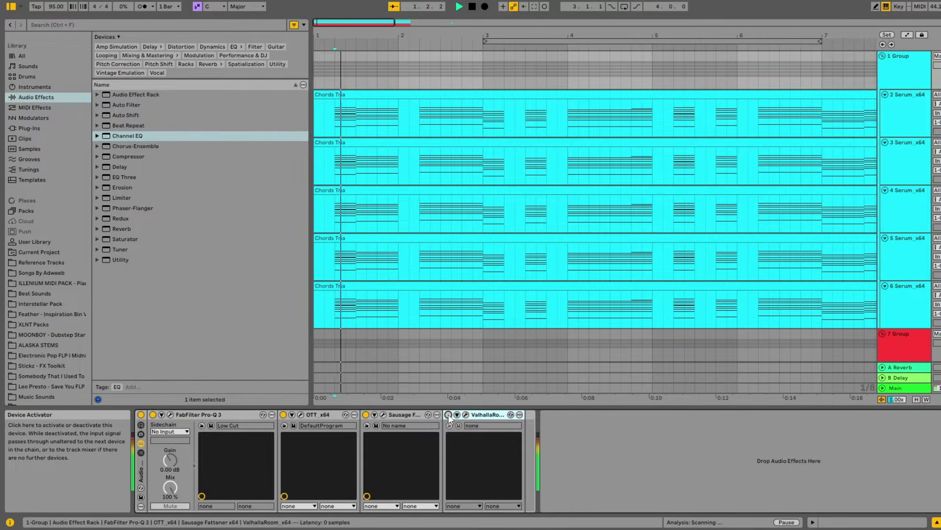
left_click(382, 120)
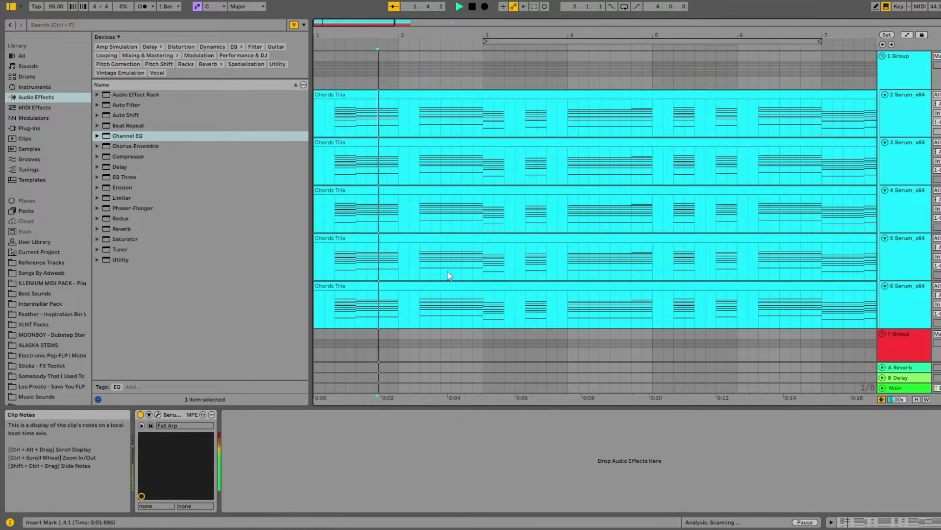
left_click(381, 67)
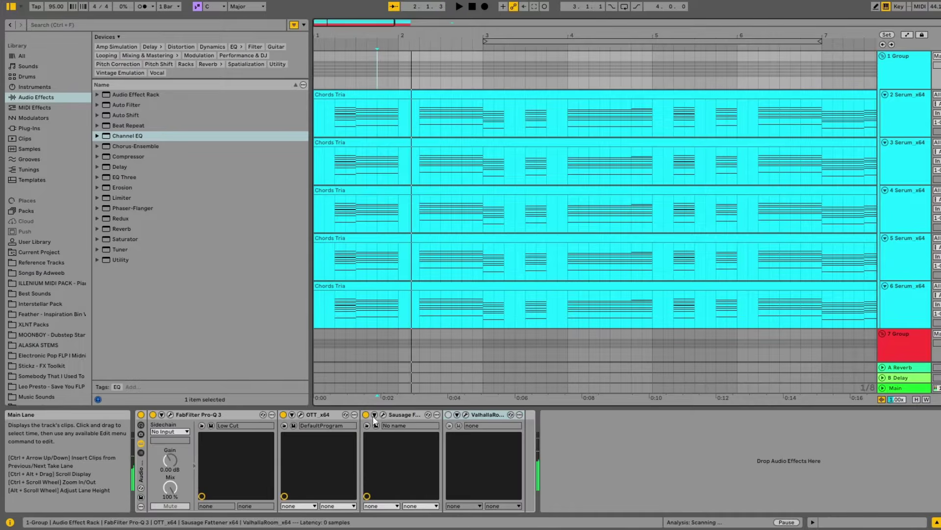
left_click(448, 414)
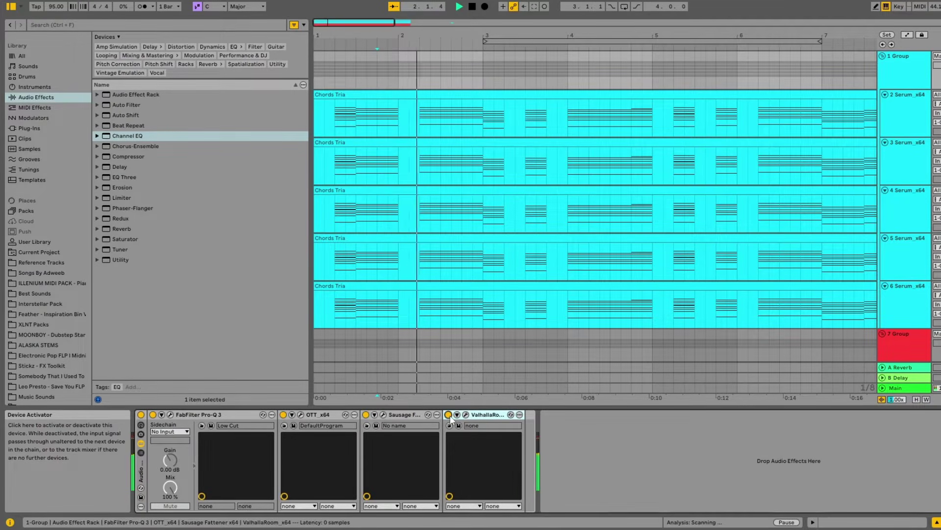
- Bring up the effect chain of the red 7 Group bass track and place the start marker at 1.2.1 on it
scroll(314, 286, "down", 3)
left_click(336, 325)
scroll(329, 349, "down", 1)
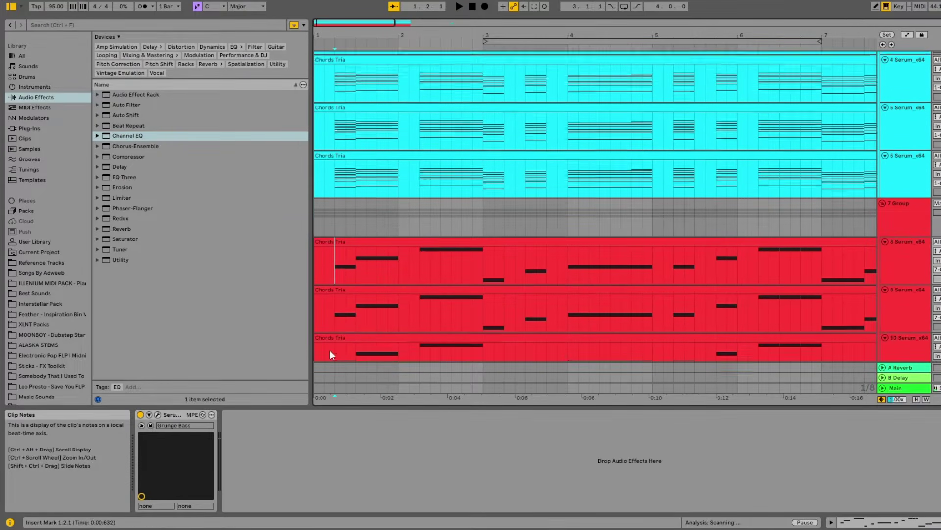
left_click(357, 206)
scroll(441, 206, "up", 3)
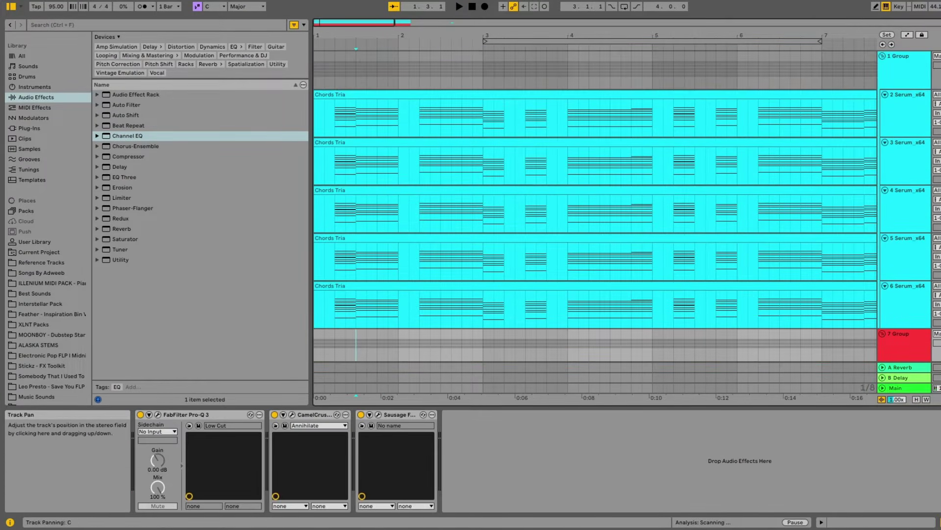
scroll(683, 269, "down", 3)
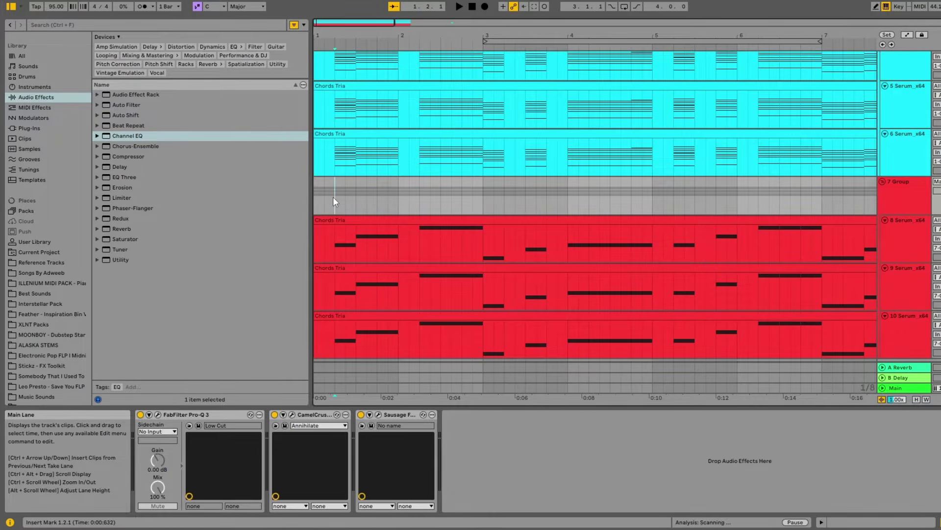
scroll(726, 203, "down", 1)
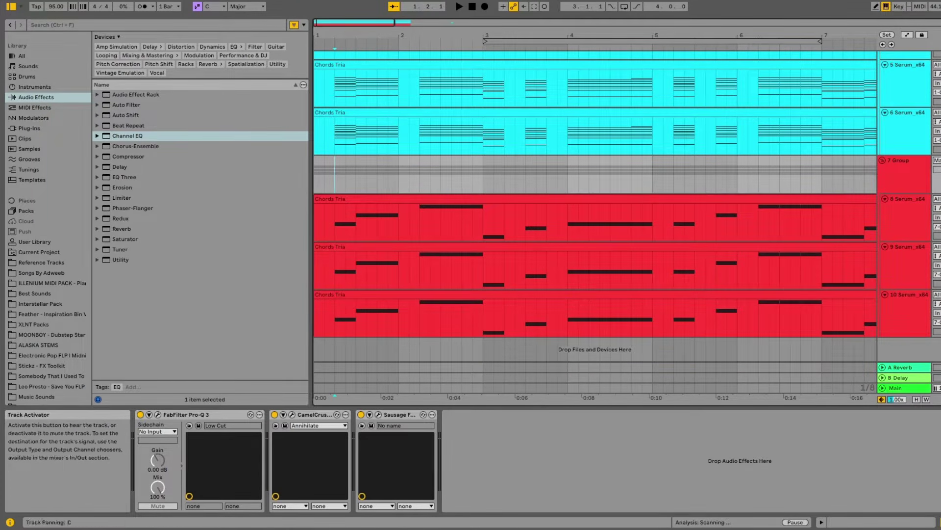
left_click(473, 237)
left_click(333, 182)
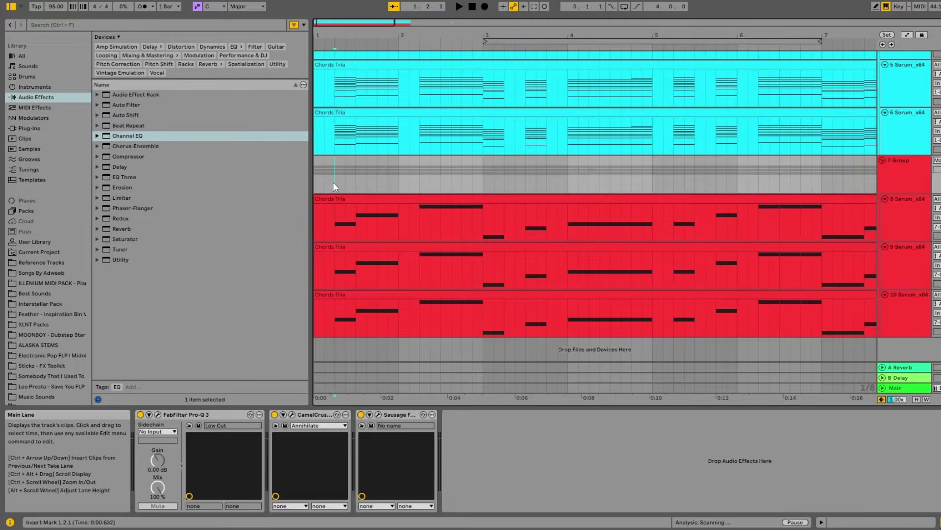
- Bypass FabFilter Pro-Q 3, CamelCrusher and Sausage Fattener on the 7 Group track and play the dry bass stack
left_click(140, 414)
left_click(275, 414)
left_click(360, 414)
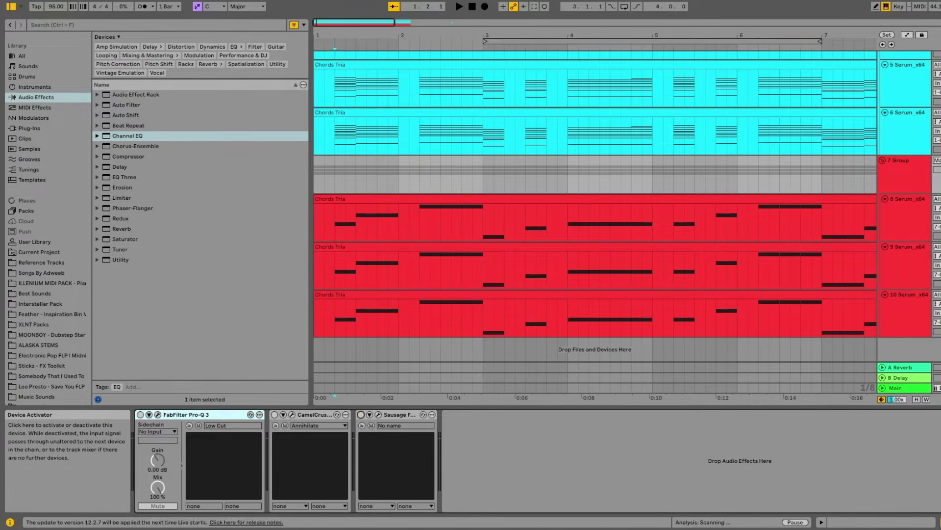
key("space")
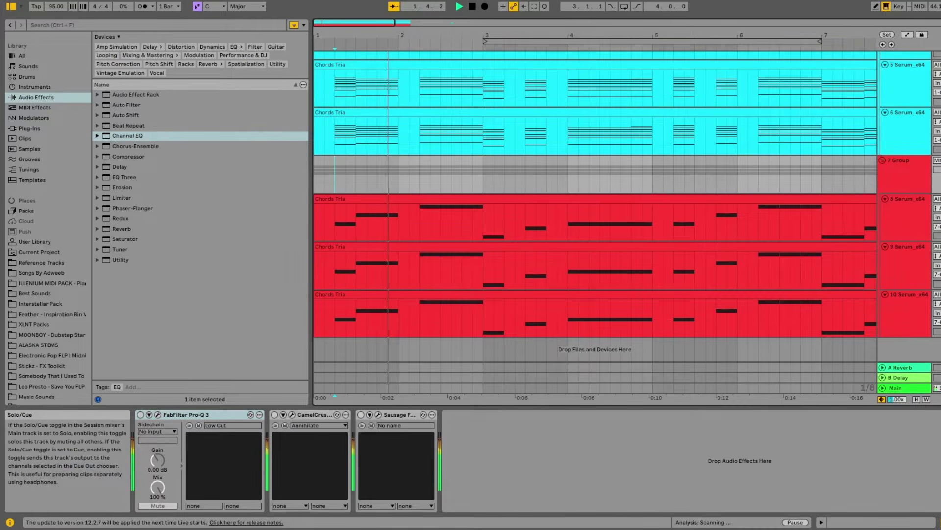
key("space")
- Examine the oscillators, filter and effects of the Grunge Bass Serum preset on track 8
key("Down")
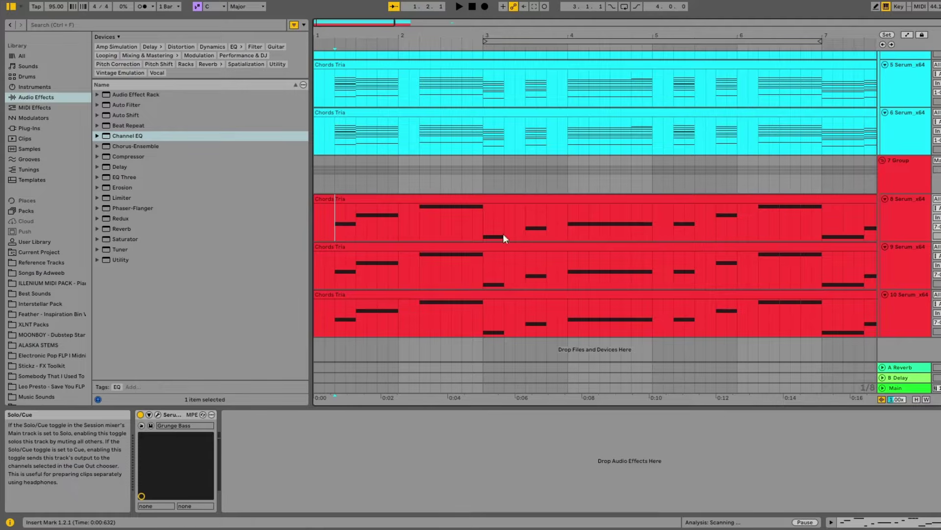
left_click(157, 415)
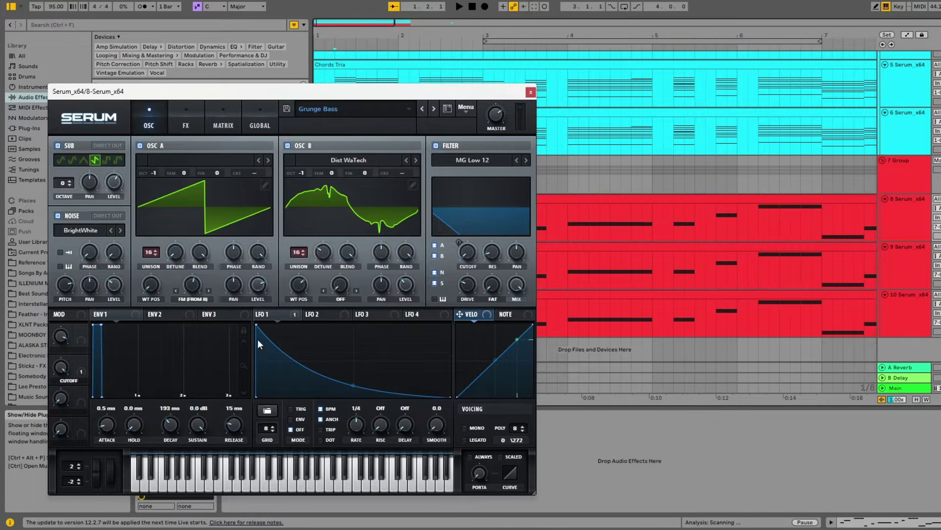
left_click(186, 125)
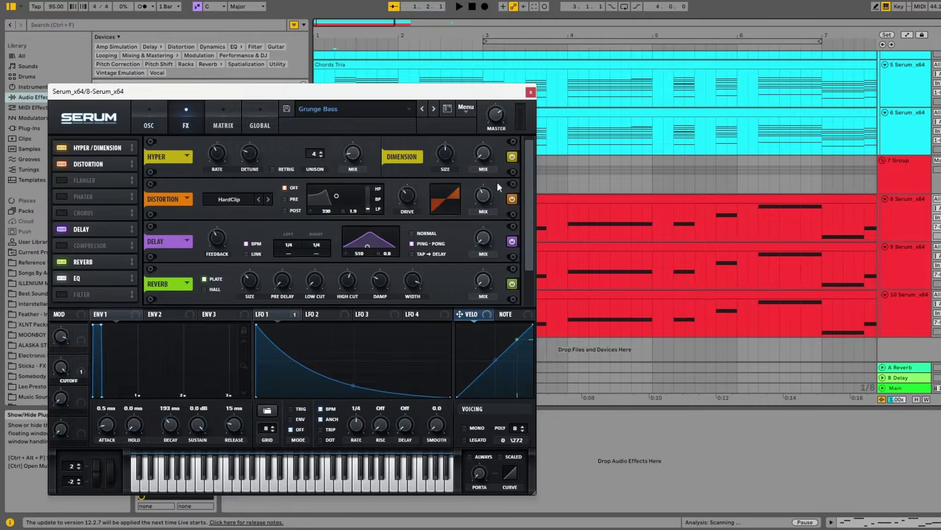
scroll(532, 181, "down", 2)
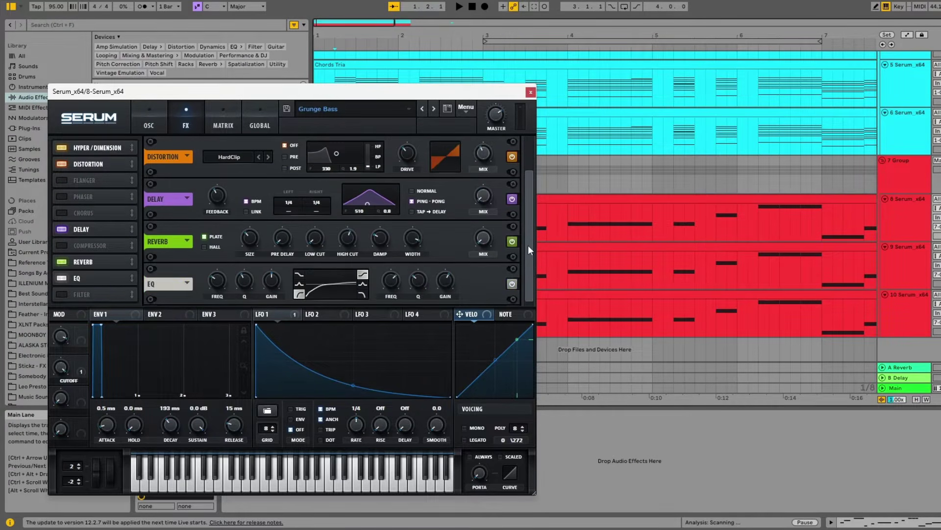
scroll(528, 245, "up", 2)
left_click(160, 120)
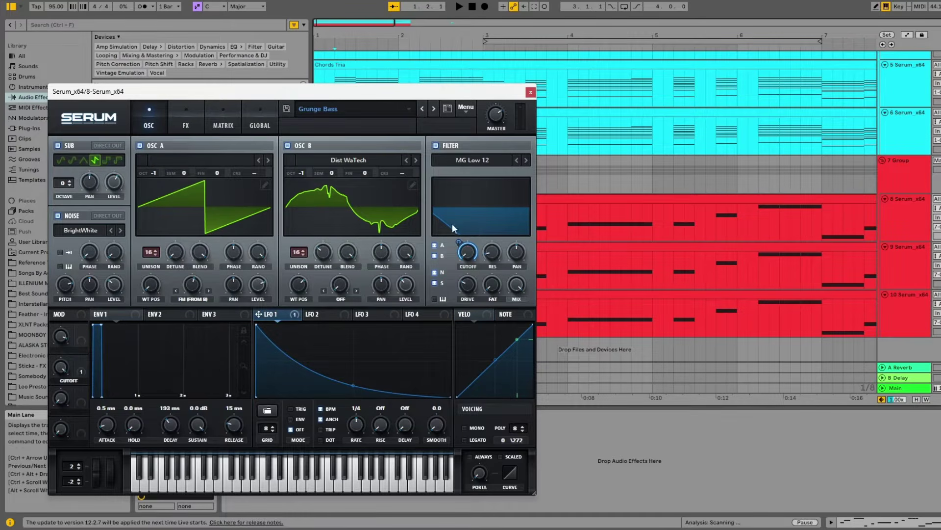
- Play the Grunge Bass patch briefly, recheck its Serum effects chain and close the instrument window
key("space")
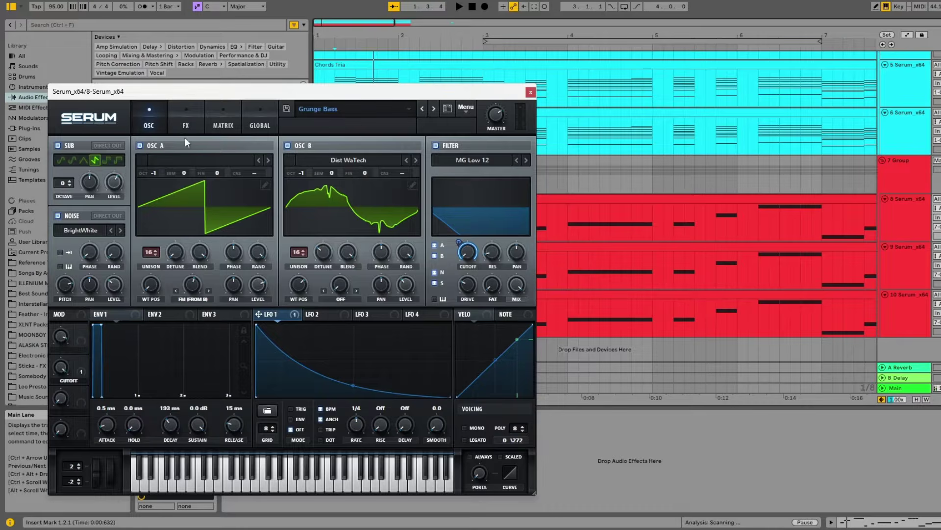
left_click(186, 122)
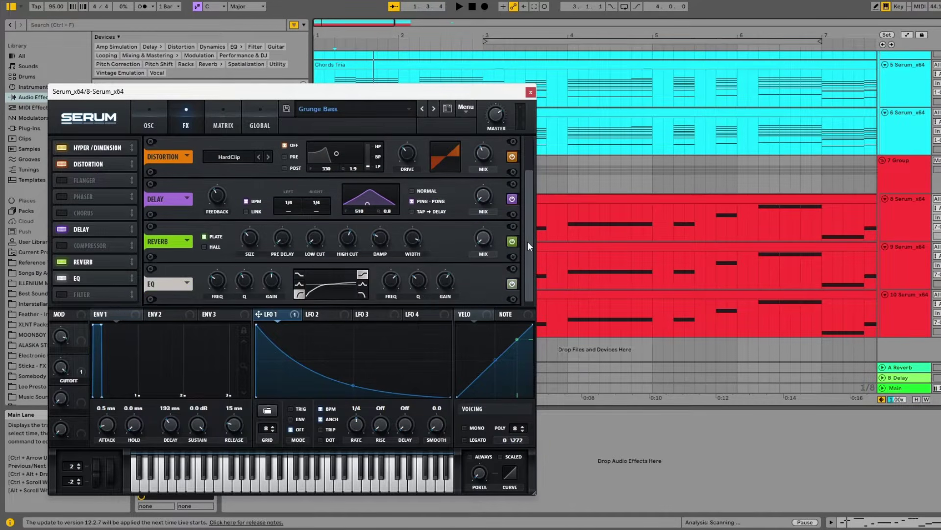
left_click_drag(527, 241, 532, 144)
left_click(530, 92)
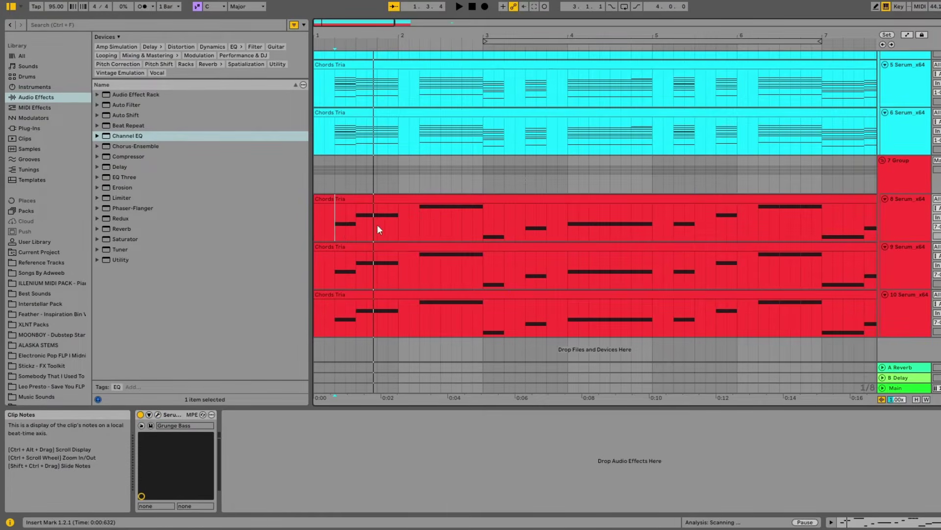
- Audition the Grunge Bass layer on track 8 from the start marker
key("space")
key("space")
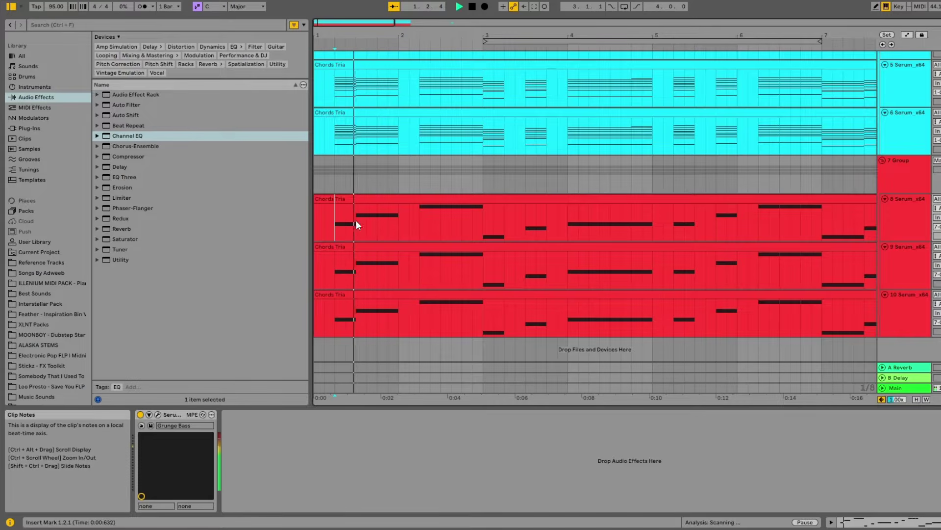
key("space")
- Play the bass layer on track 9 from 1.2.1 and examine its another insane mid bass Serum preset's oscillators and effects
left_click(332, 276)
key("space")
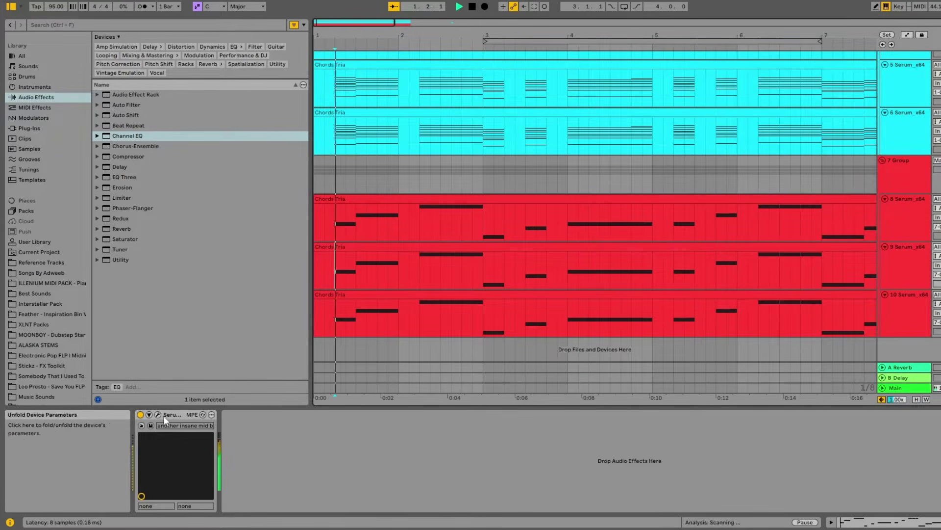
left_click(158, 414)
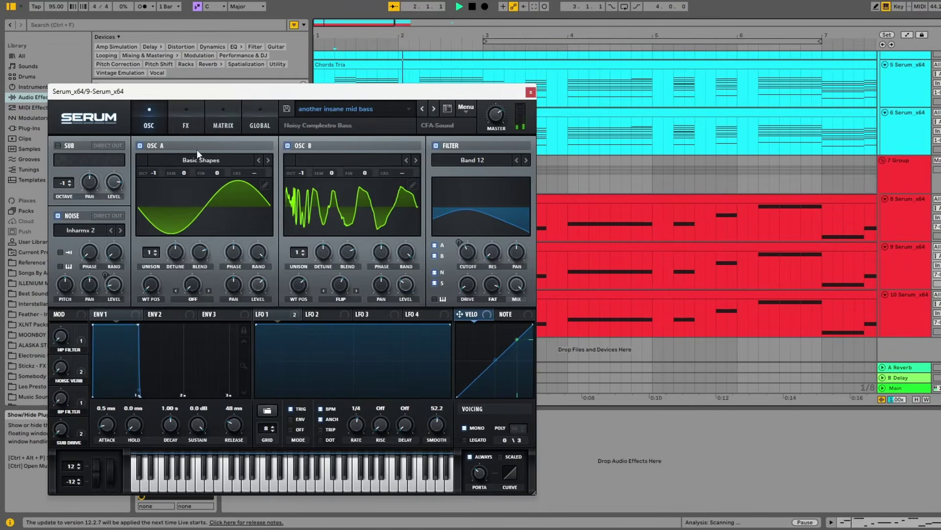
left_click(181, 131)
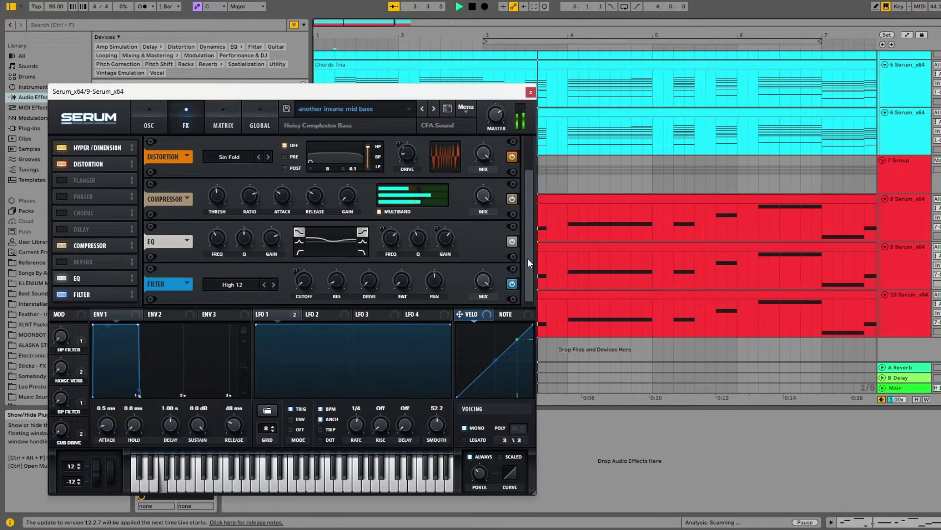
- Recheck the oscillators and full effects chain of the another insane mid bass preset, including its filter, and close the instrument window
left_click(148, 124)
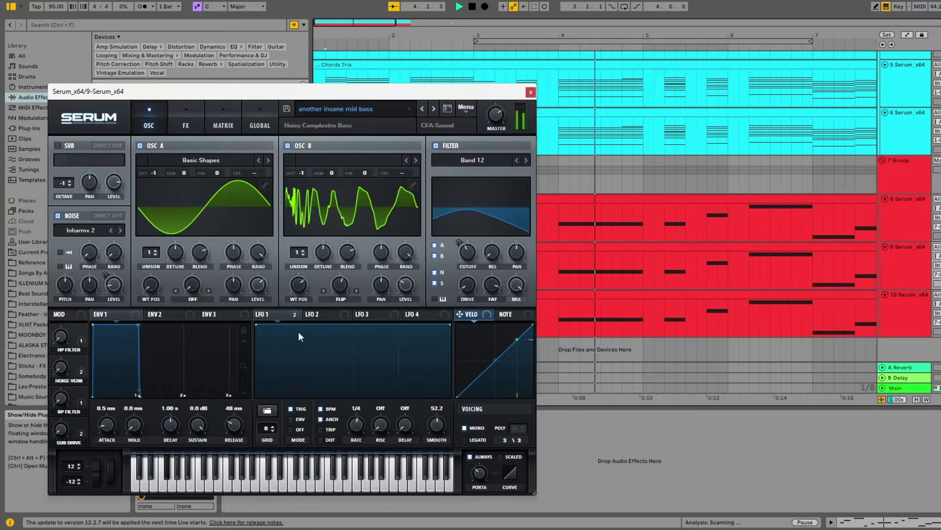
left_click(186, 125)
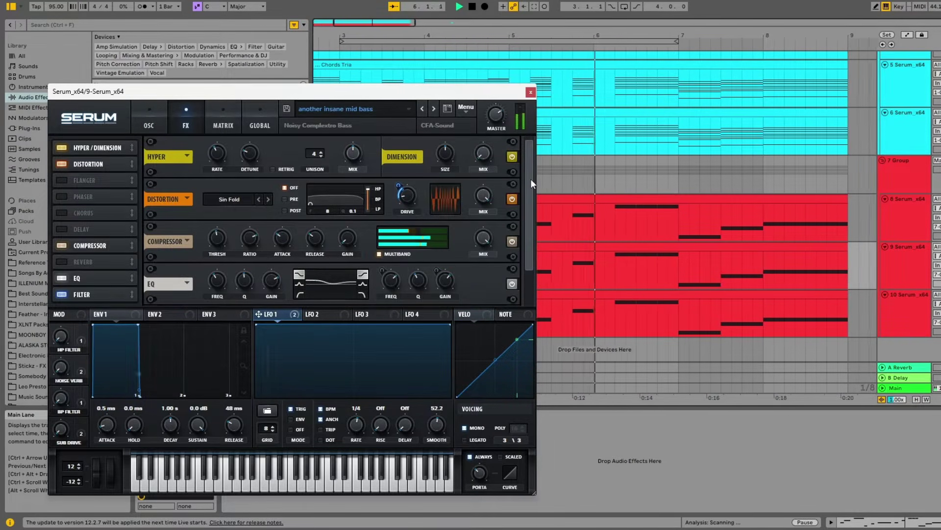
left_click_drag(531, 179, 528, 224)
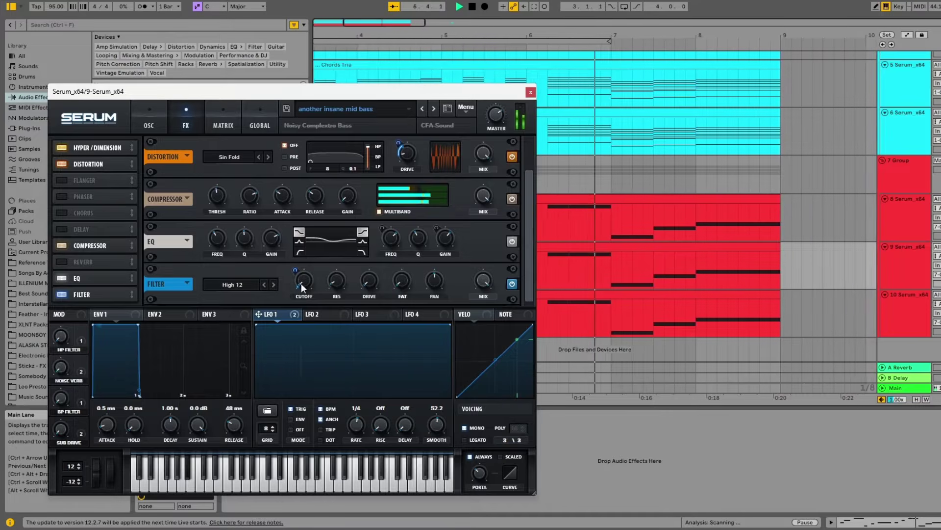
left_click(156, 126)
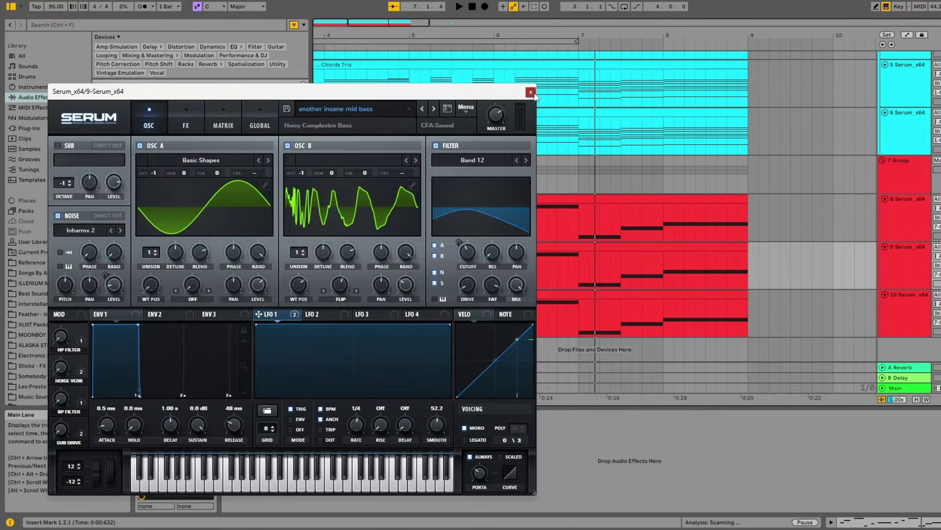
left_click(530, 93)
- Examine the oscillators and effects chain of the mid basses Serum preset on track 10 while auditioning the layer
left_click(358, 334)
left_click(321, 325)
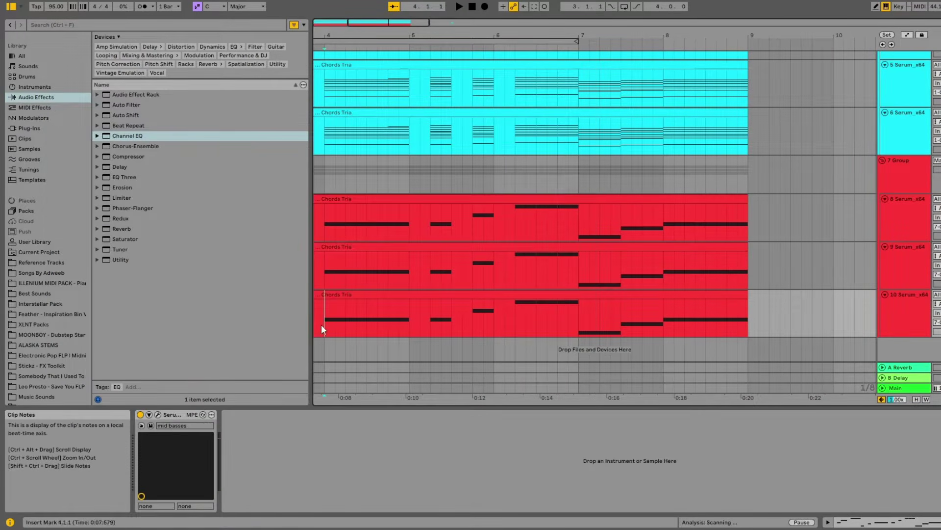
left_click(157, 414)
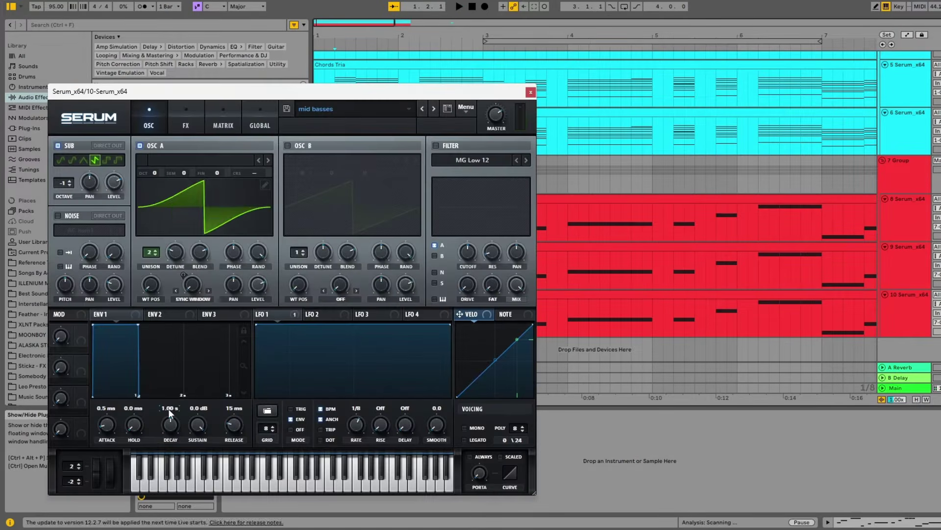
left_click(185, 124)
left_click(156, 123)
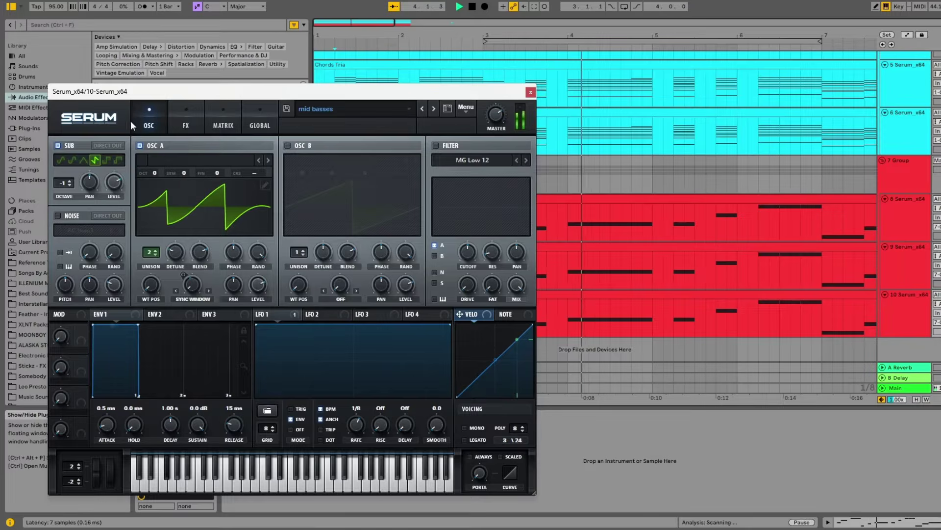
left_click(181, 119)
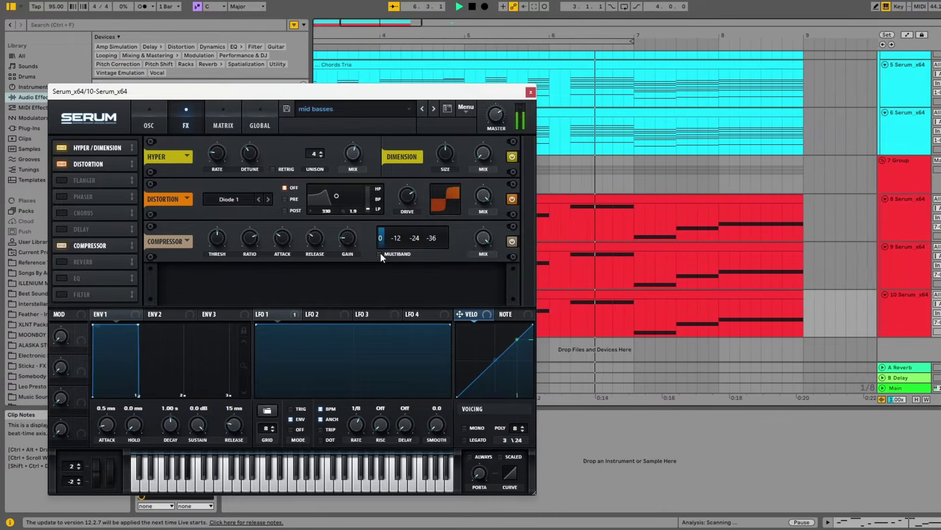
left_click(531, 92)
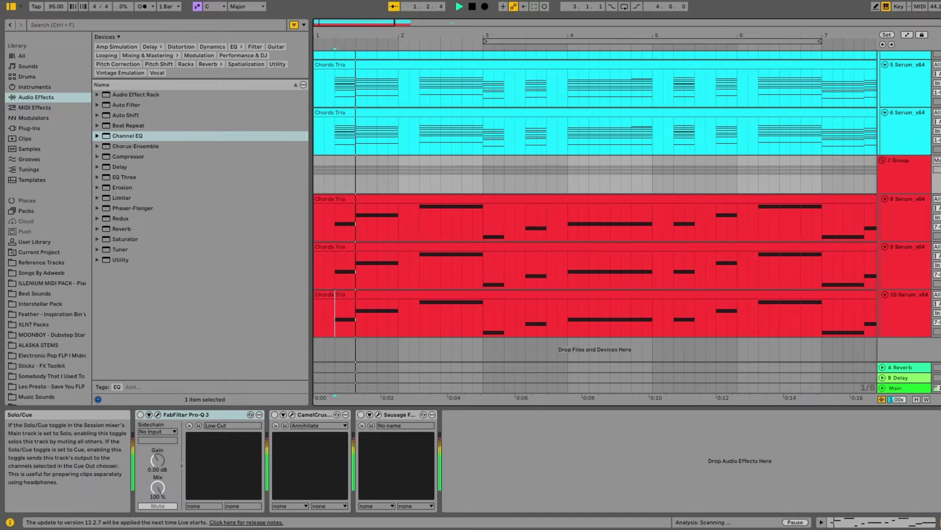
- Re-enable FabFilter Pro-Q 3 on the 7 Group track, inspect its low-cut band and play the bass stack through it
left_click(896, 175)
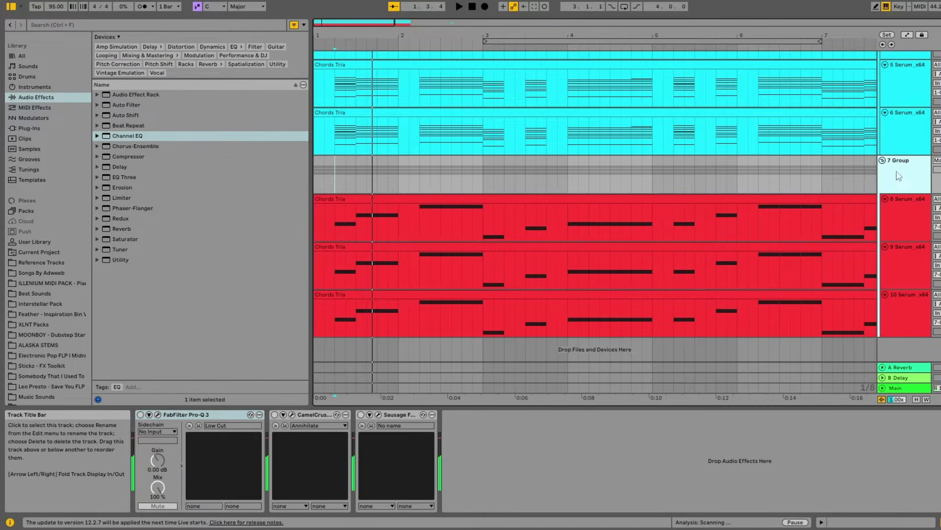
left_click(137, 418)
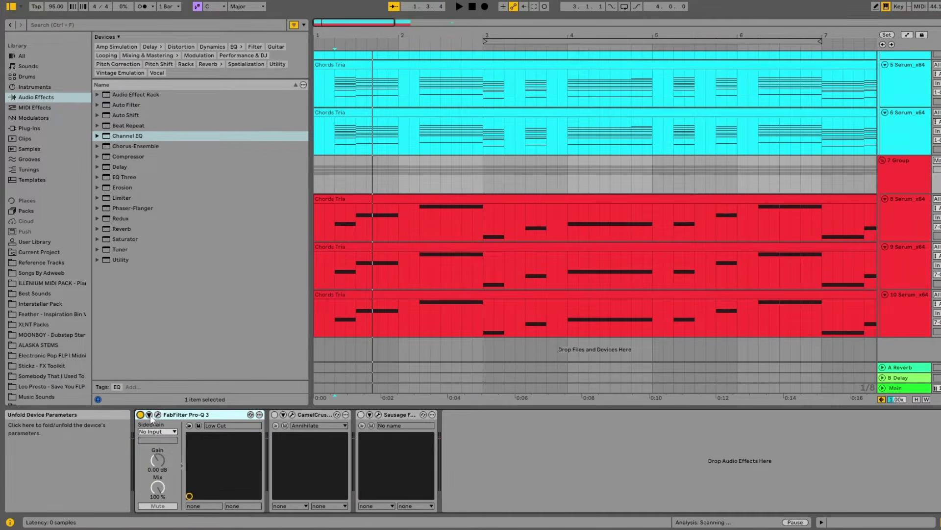
left_click(158, 415)
mouse_move(174, 207)
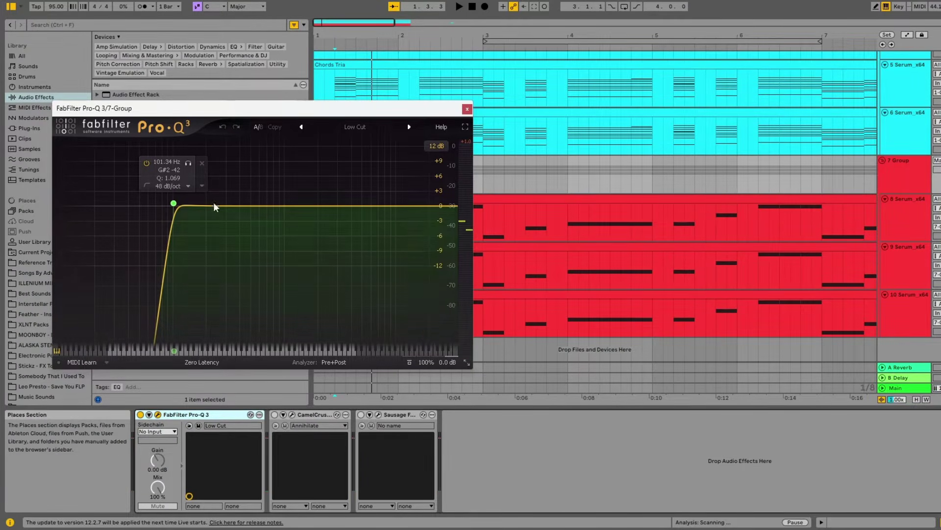
key("space")
left_click(468, 109)
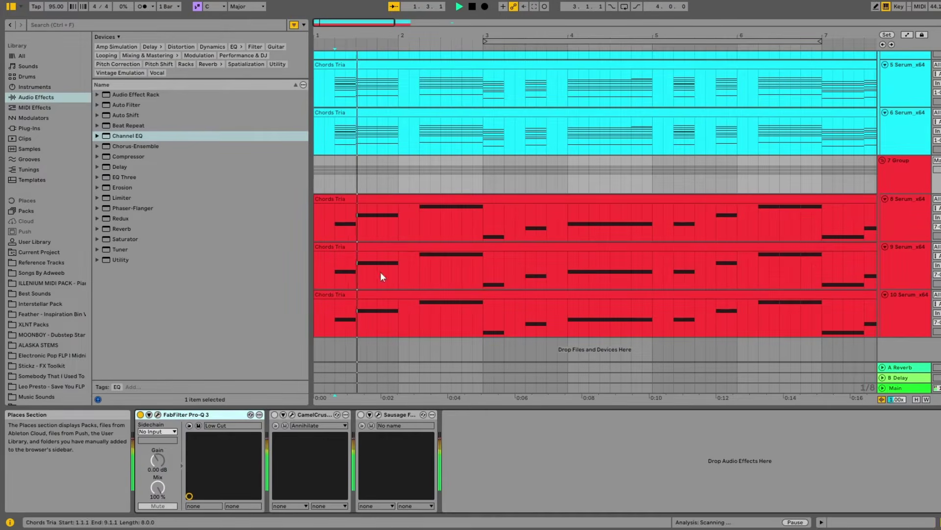
- Re-enable CamelCrusher on the 7 Group track and inspect its Annihilate patch settings during playback
left_click(275, 415)
left_click(291, 414)
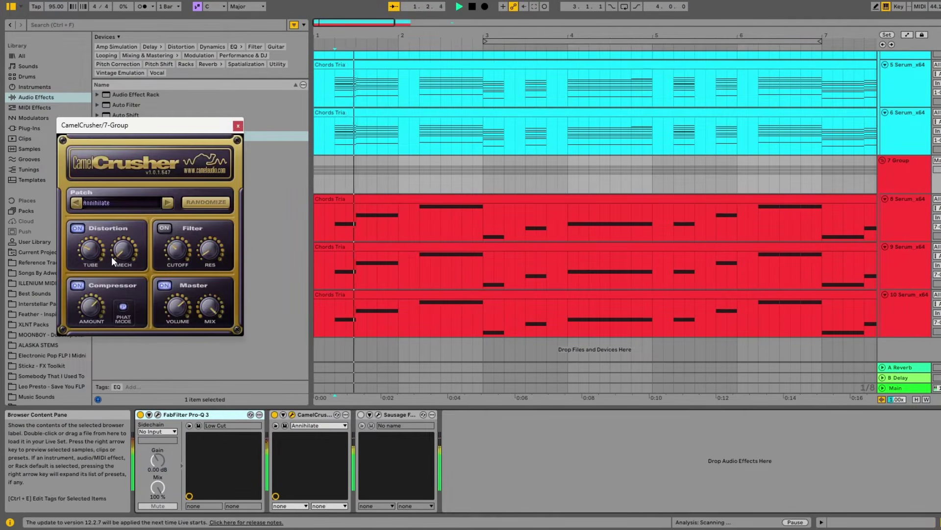
left_click(237, 126)
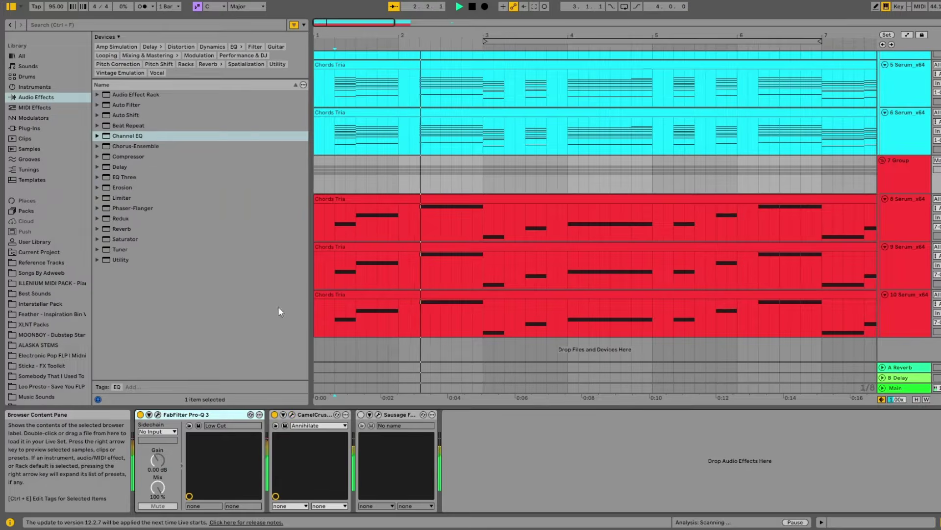
left_click(291, 414)
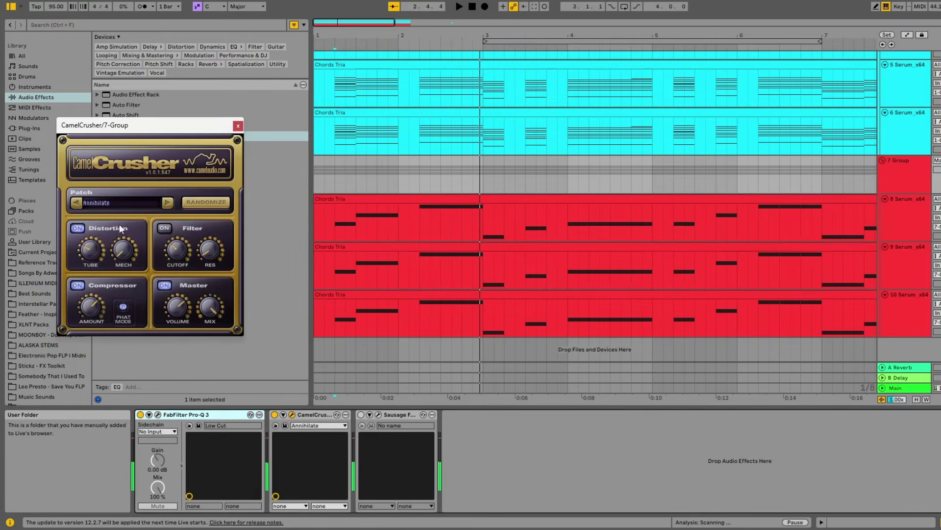
left_click(238, 127)
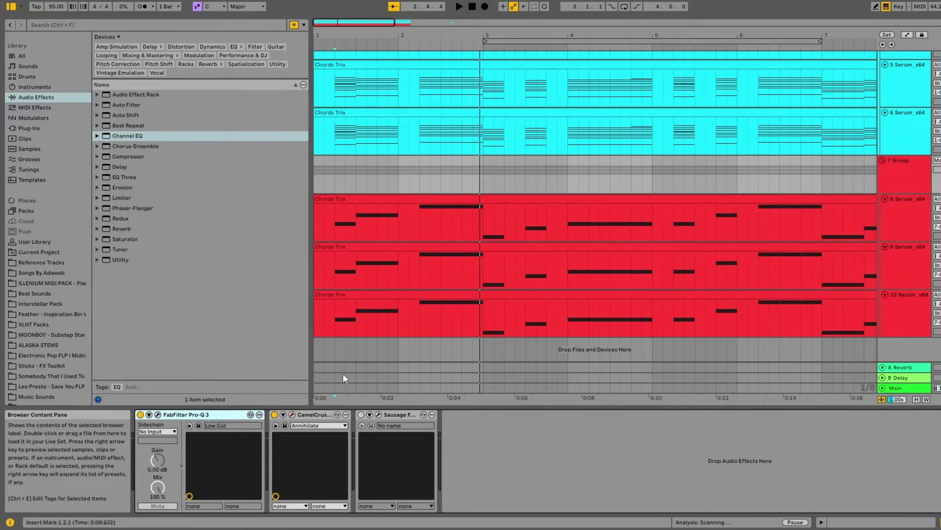
- Inspect the Sausage Fattener settings on the 7 Group track with the effect enabled and play the fully processed bass stack
left_click(378, 415)
left_click(333, 368)
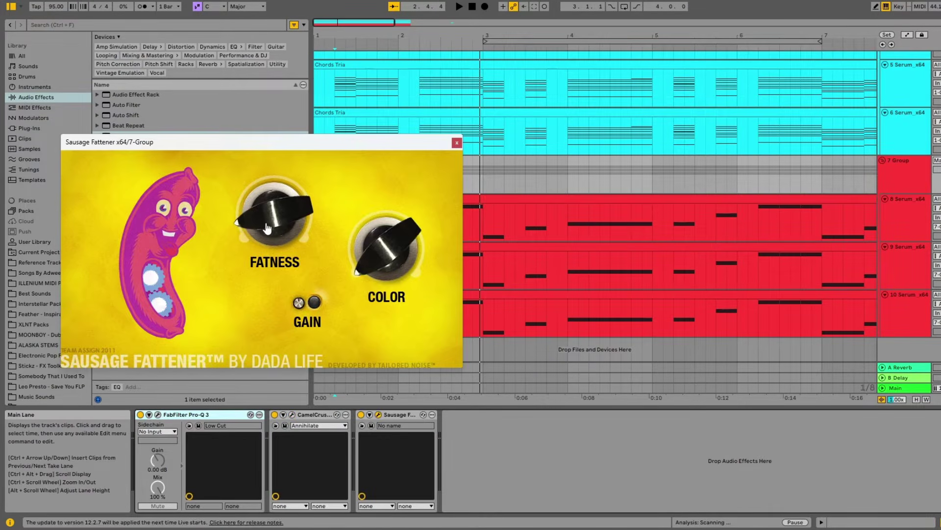
key("space")
left_click(457, 143)
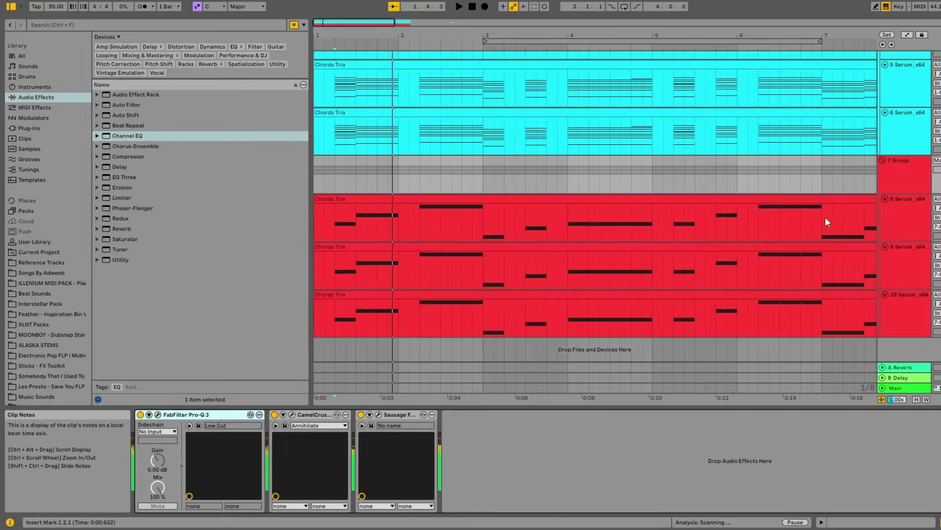
scroll(534, 175, "up", 5)
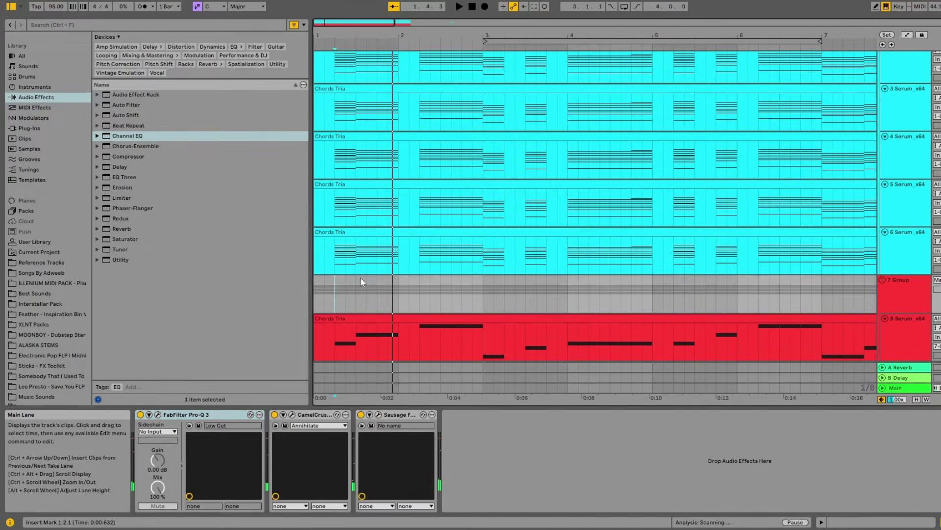
left_click(326, 269)
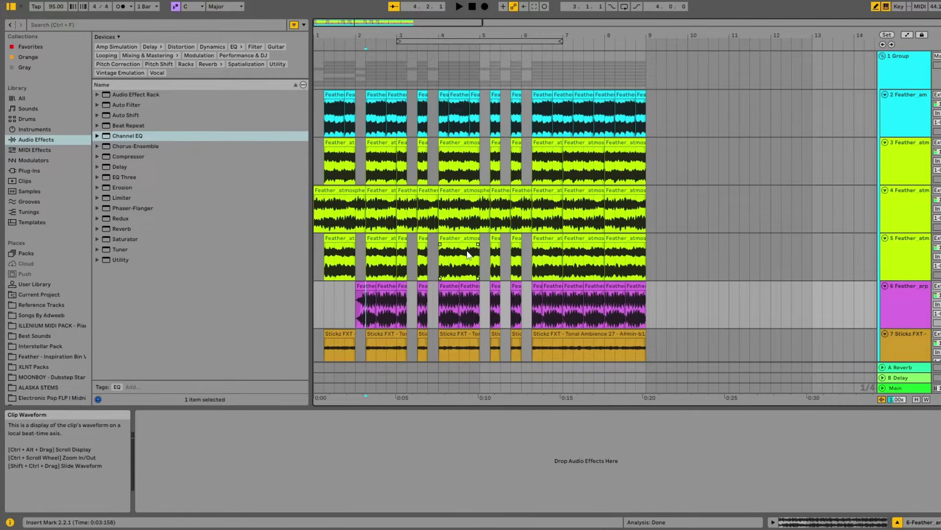
- Survey the Feather and Stickz FXT sample layers and the BBC Symphony chord tracks in the arrangement
scroll(355, 169, "down", 5)
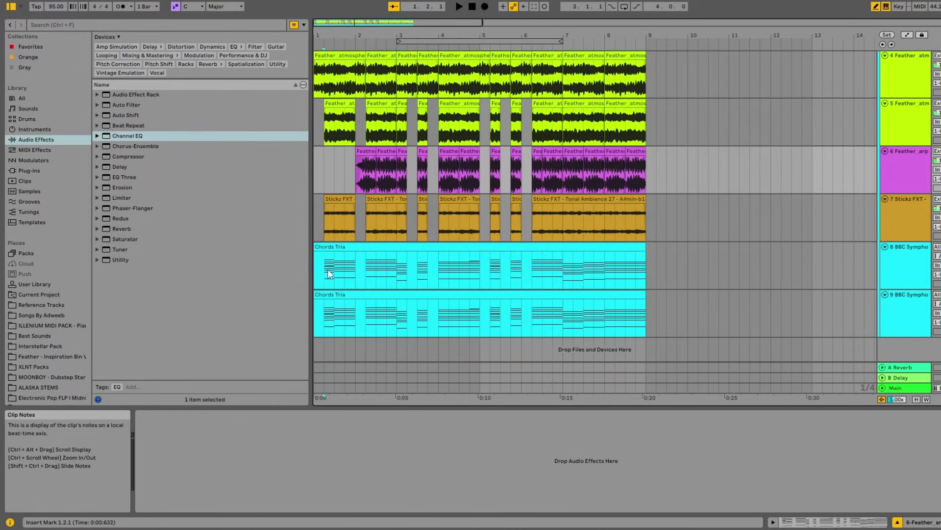
left_click(323, 272)
scroll(323, 272, "up", 5)
left_click(339, 230)
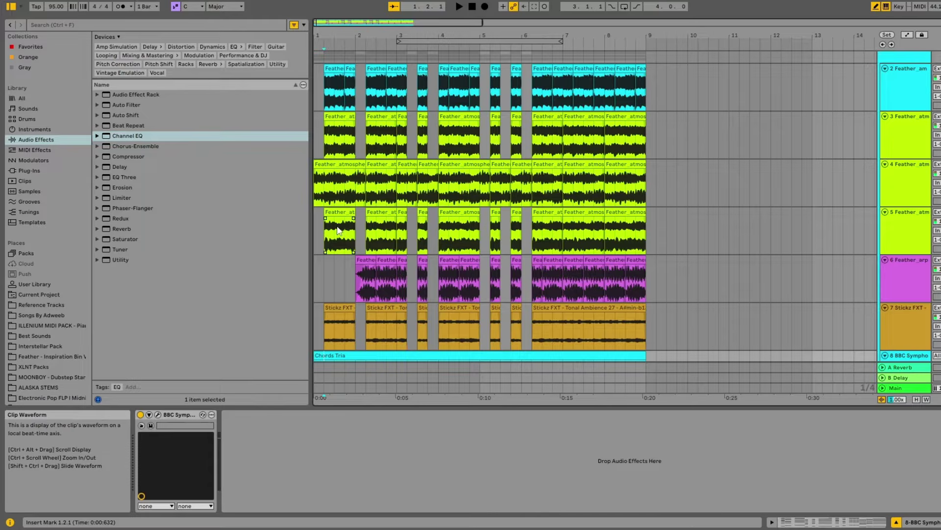
scroll(337, 229, "up", 1)
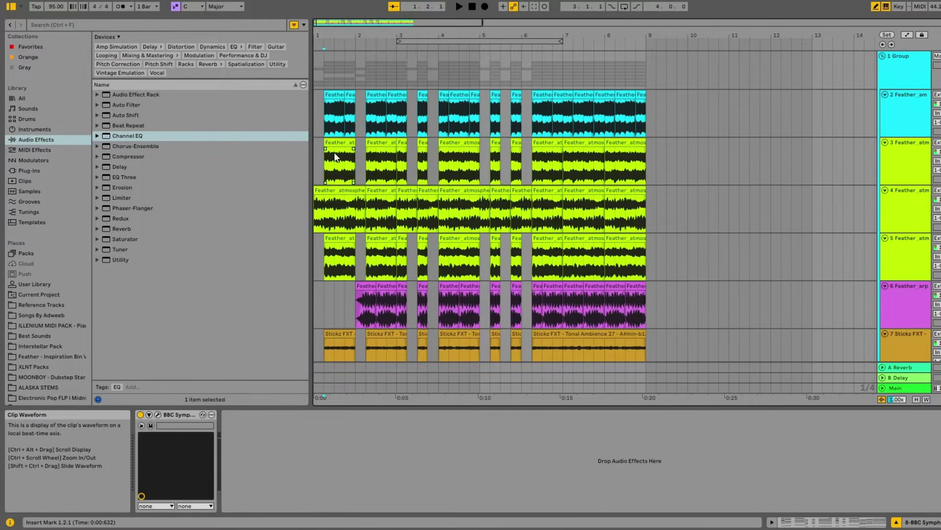
- Inspect the chopped Feather samples up close and highlight the chops from 2.2.1 to 2.4.1 across tracks 2 to 5
left_click(330, 178)
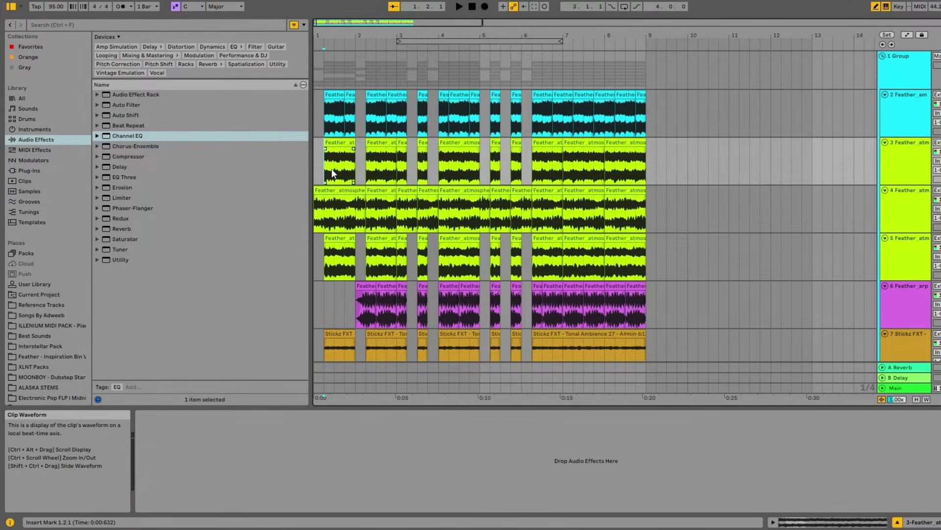
scroll(332, 169, "up", 6, "ctrl")
scroll(380, 158, "down", 4, "ctrl")
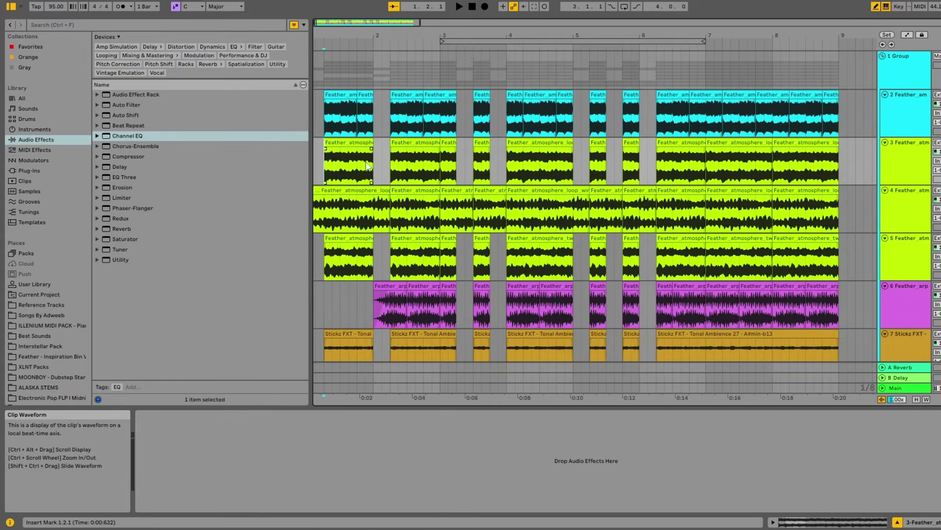
scroll(388, 160, "down", 3, "ctrl")
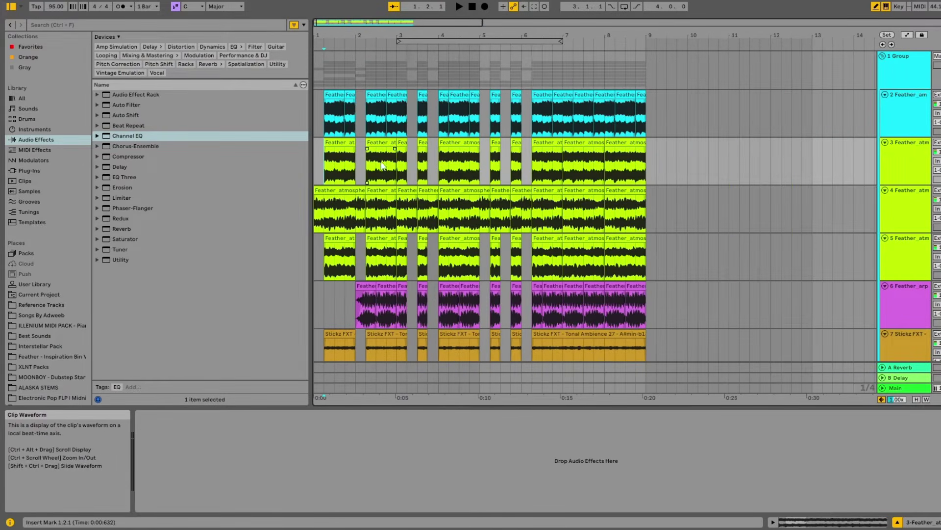
left_click_drag(369, 126, 386, 255)
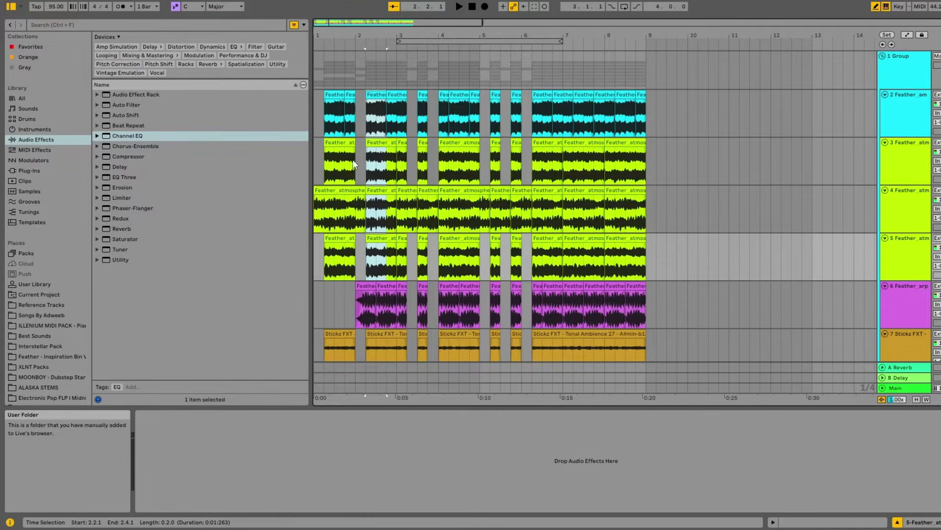
left_click(322, 131)
- Review the sample layers again and play the Feather sample layer on track 2 from 1.4.1
scroll(319, 126, "up", 5)
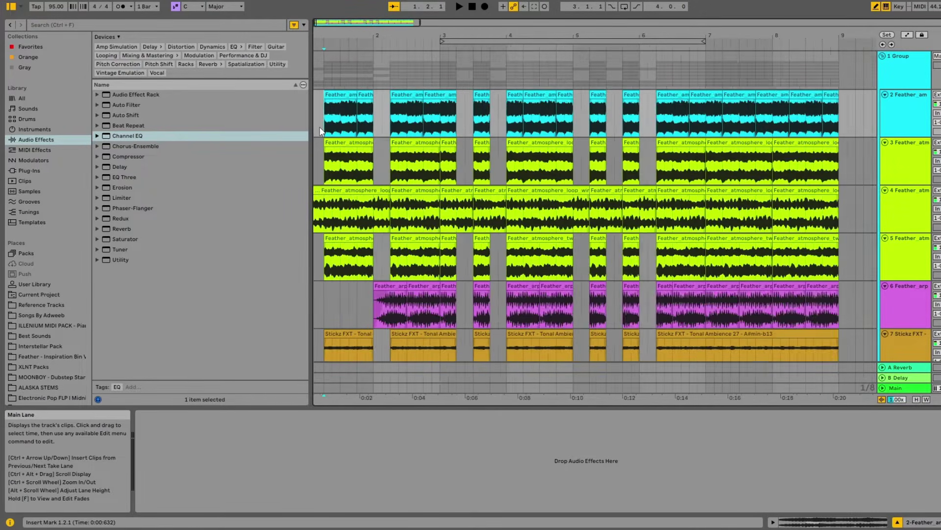
scroll(368, 343, "down", 1)
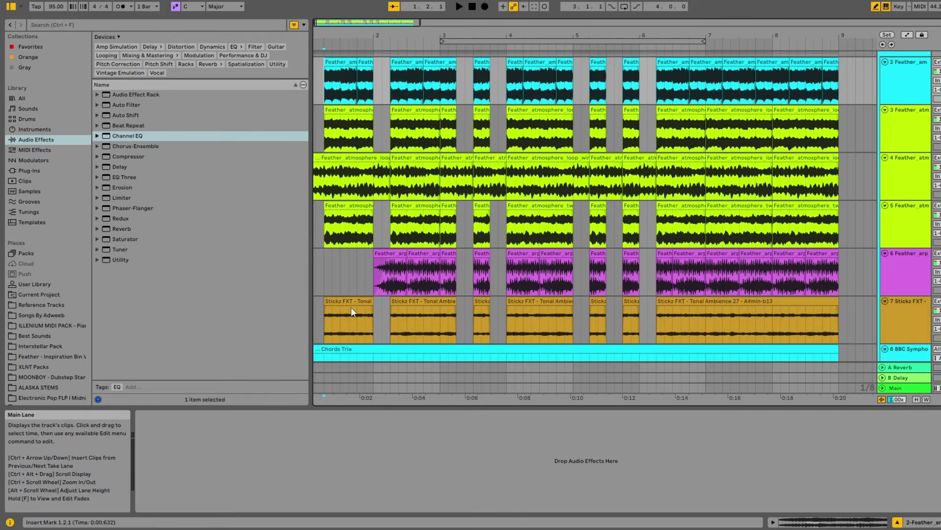
scroll(341, 307, "down", 1)
scroll(345, 234, "up", 1)
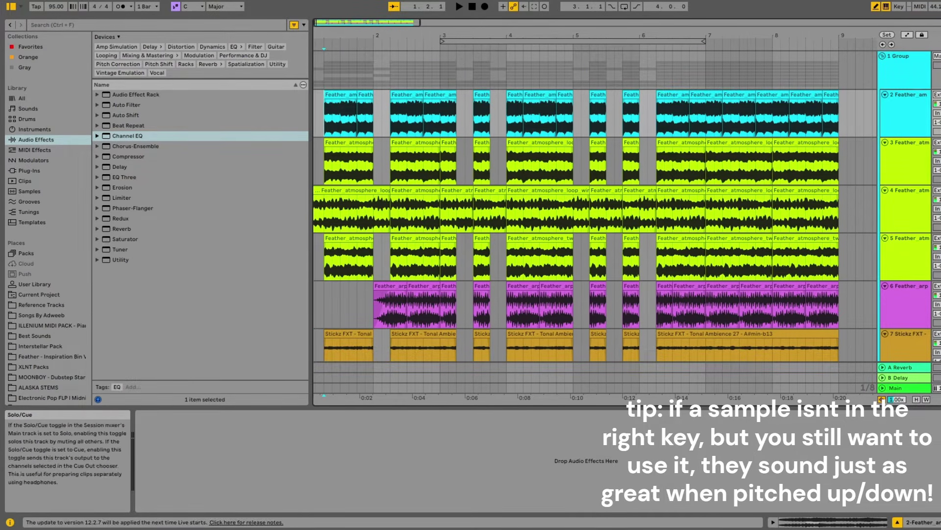
scroll(579, 225, "left", 1)
left_click(364, 121)
key("space")
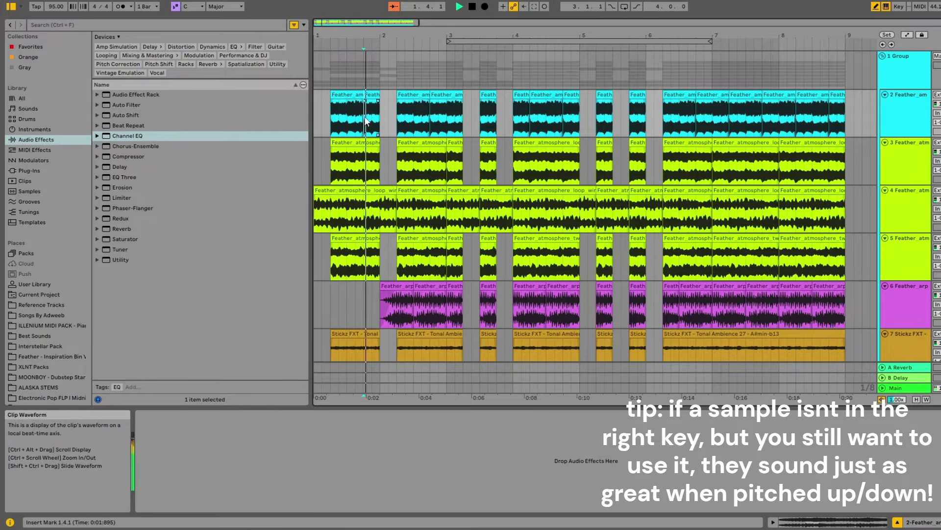
- Disable the audio effect rack on the 1 Group track and play the dry Feather layer on track 2 from 1.3.3
left_click(398, 123)
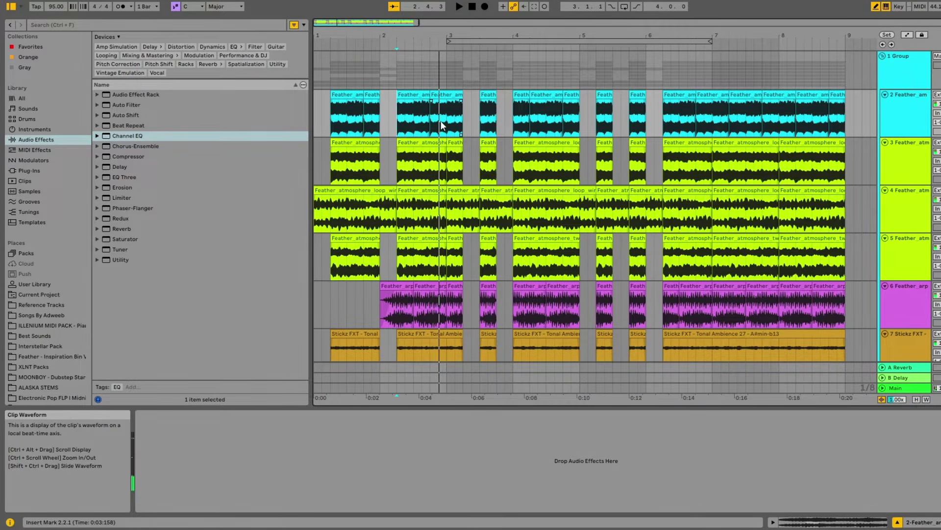
left_click(348, 103)
key("space")
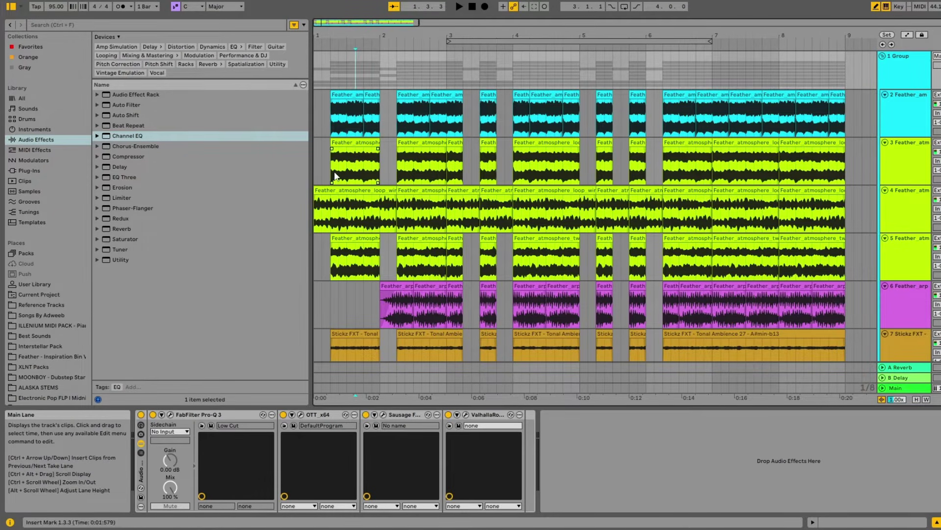
left_click(141, 414)
key("space")
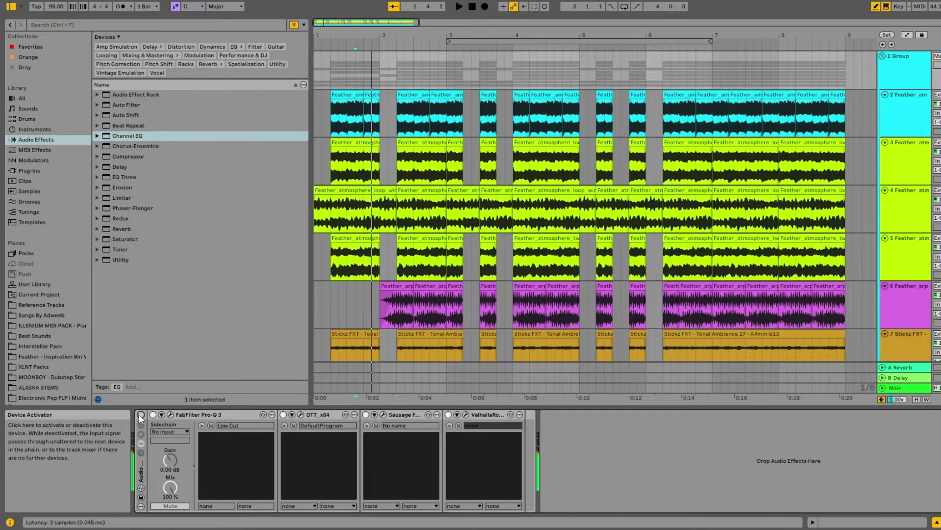
key("space")
- Play the Feather atmosphere layer on track 3 from 1.2.1 and highlight the gaps before 1.2.1 and 2.2.1 across tracks 2 and 3
left_click(339, 162)
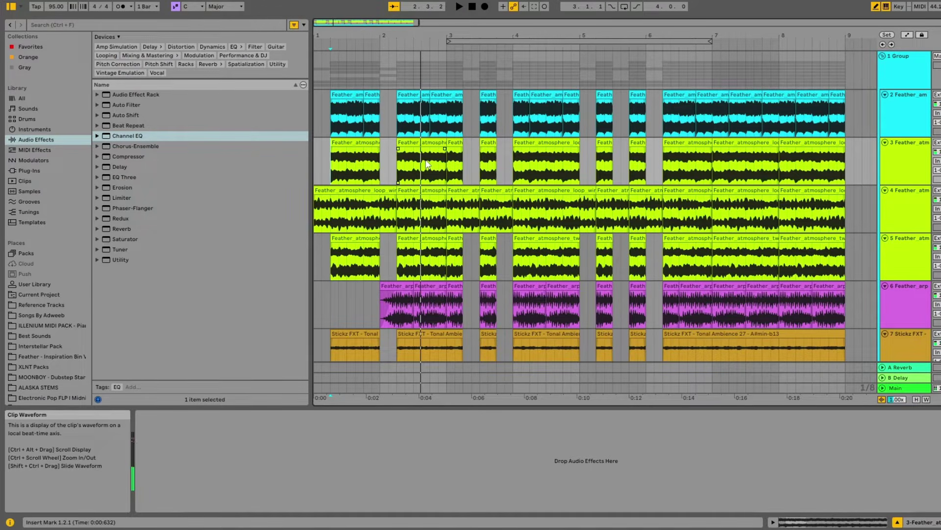
key("space")
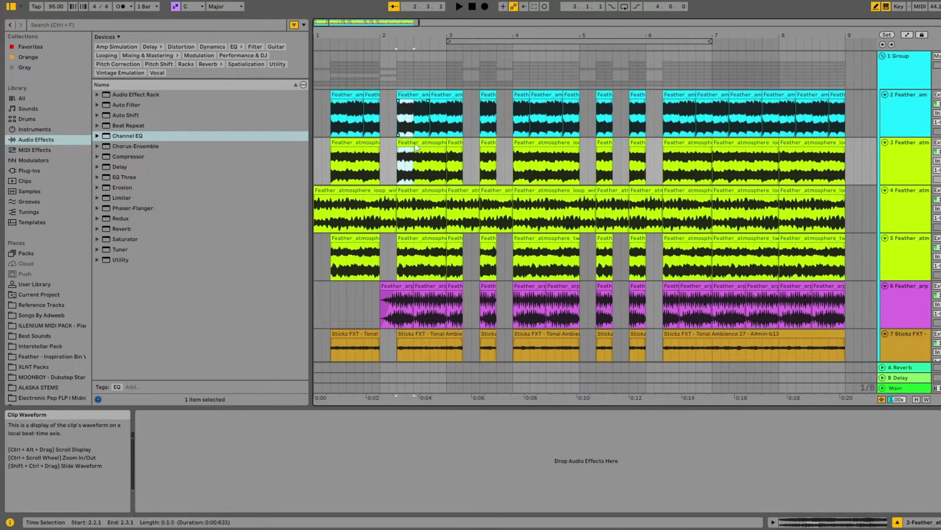
left_click(446, 162)
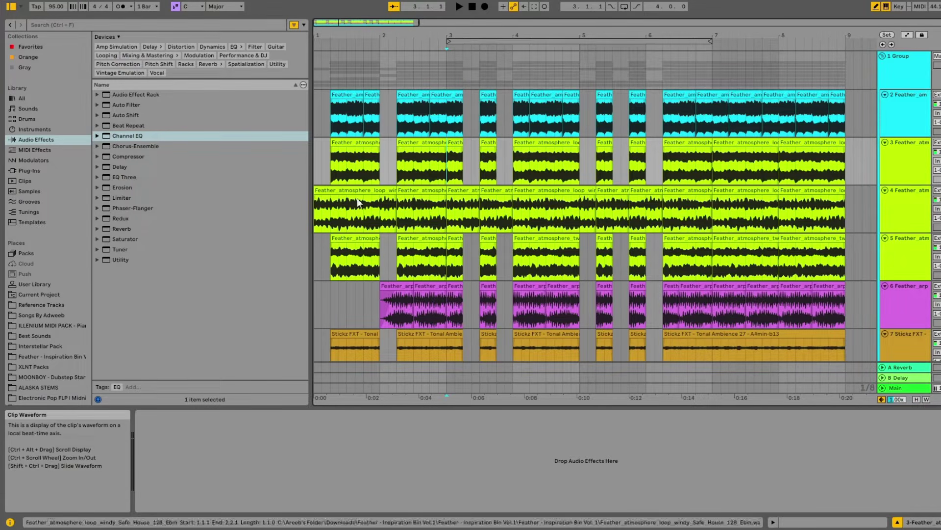
left_click(319, 216)
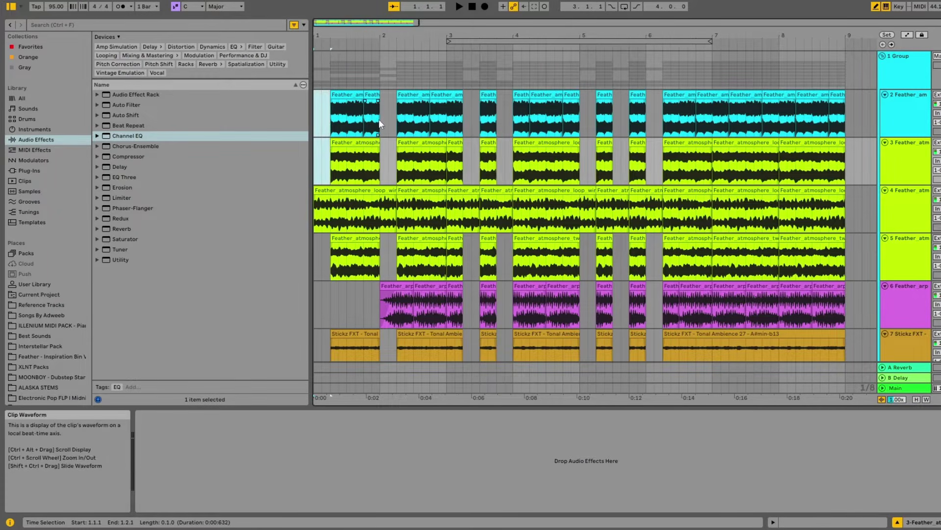
left_click_drag(379, 119, 395, 162)
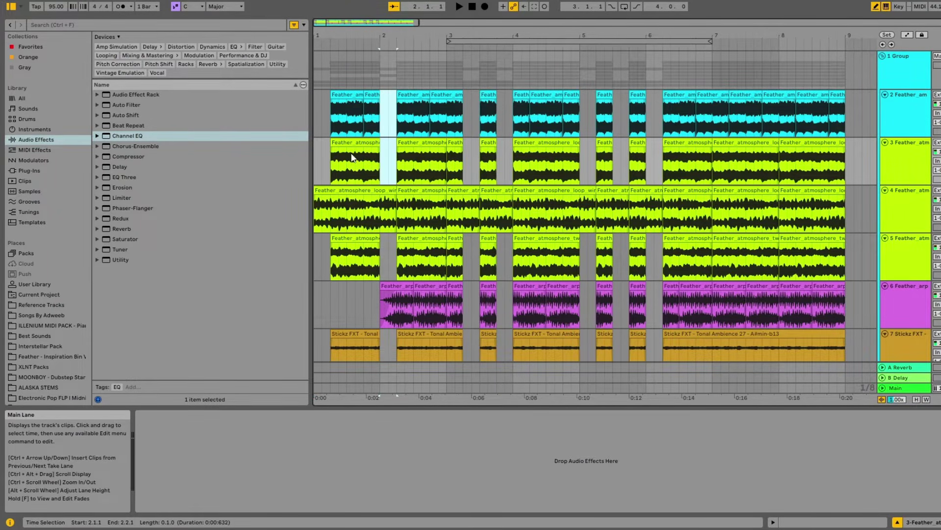
- Play the unchopped windy Feather atmosphere loop on track 4 from 1.1.1
left_click(318, 217)
left_click(354, 238)
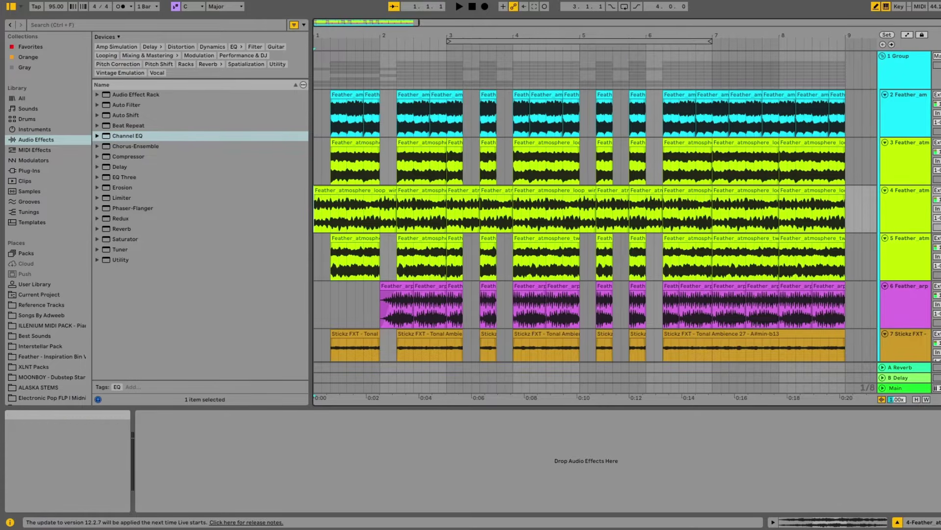
left_click(325, 221)
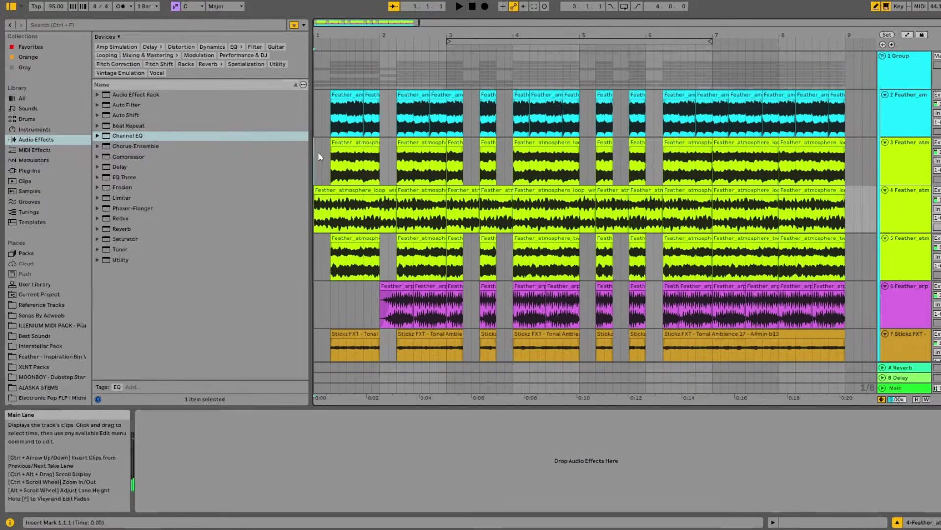
left_click(318, 152)
scroll(320, 182, "down", 3)
scroll(328, 182, "up", 2)
left_click(319, 195)
key("space")
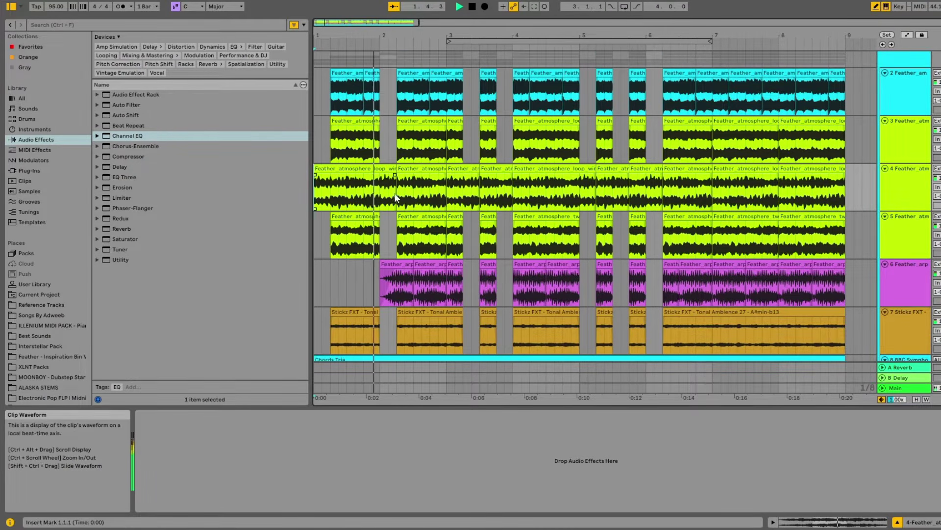
left_click_drag(332, 196, 558, 204)
left_click(558, 203)
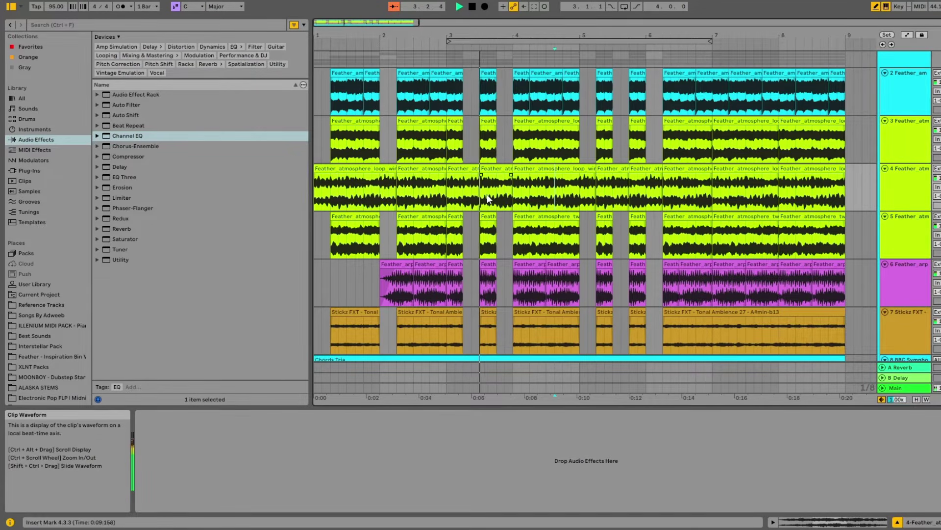
- Play the chopped Feather atmosphere layer on track 5 from 1.2.1
left_click(331, 244)
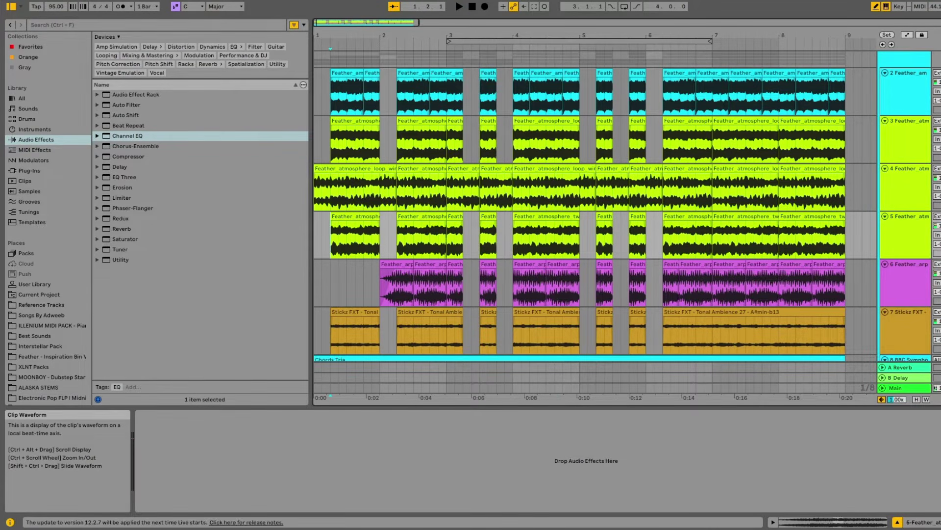
key("space")
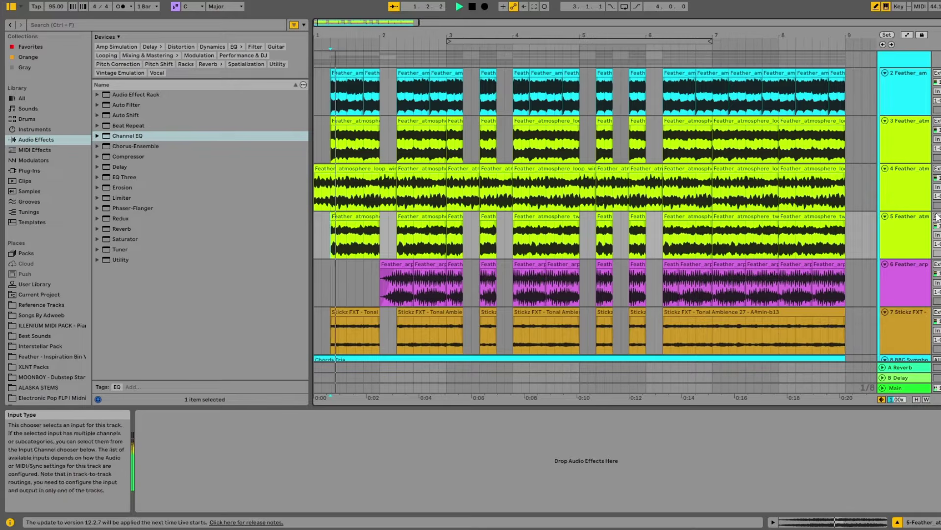
left_click(396, 243)
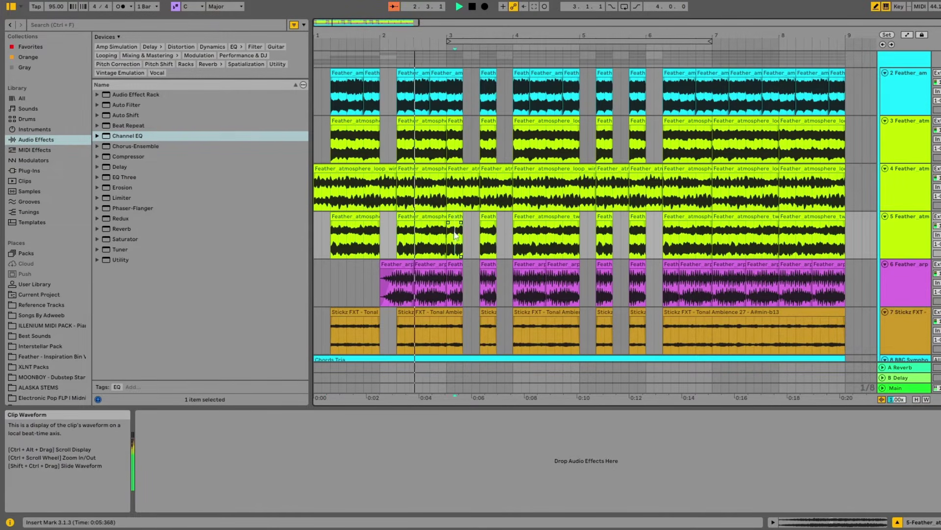
key("space")
- Play the Feather arp layer on track 6 from 2.1.1
left_click(384, 285)
scroll(383, 286, "down", 2)
scroll(383, 286, "down", 2)
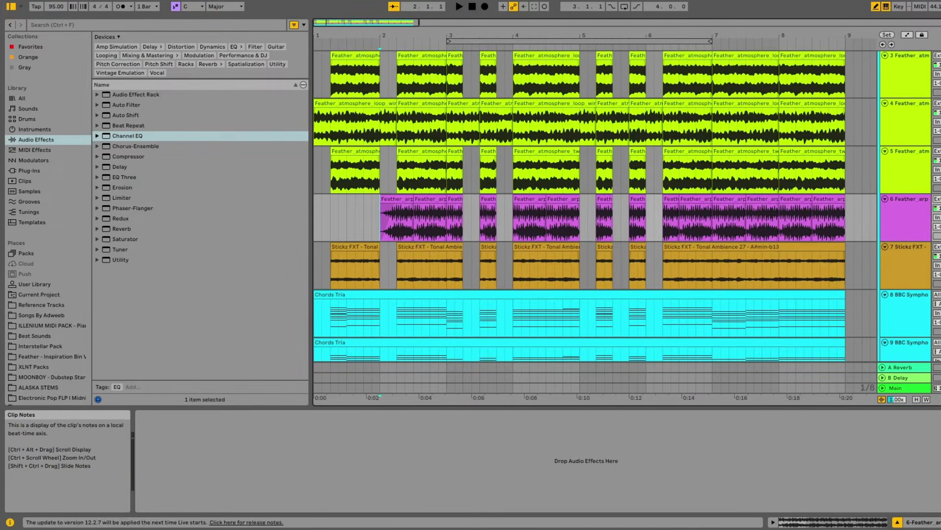
key("space")
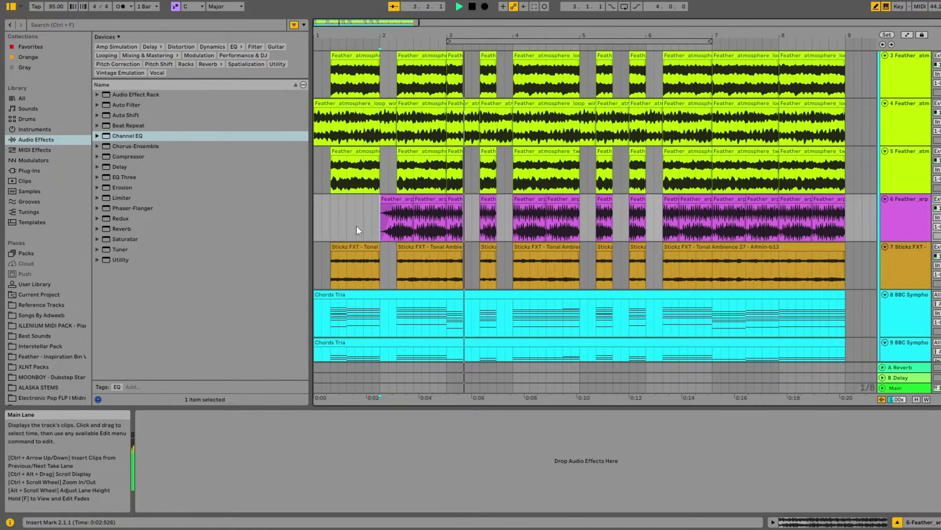
- Stop playback and highlight the empty space between 1.2.1 and 2.1.1 ahead of the arp clips on track 6
left_click(330, 221)
key("space")
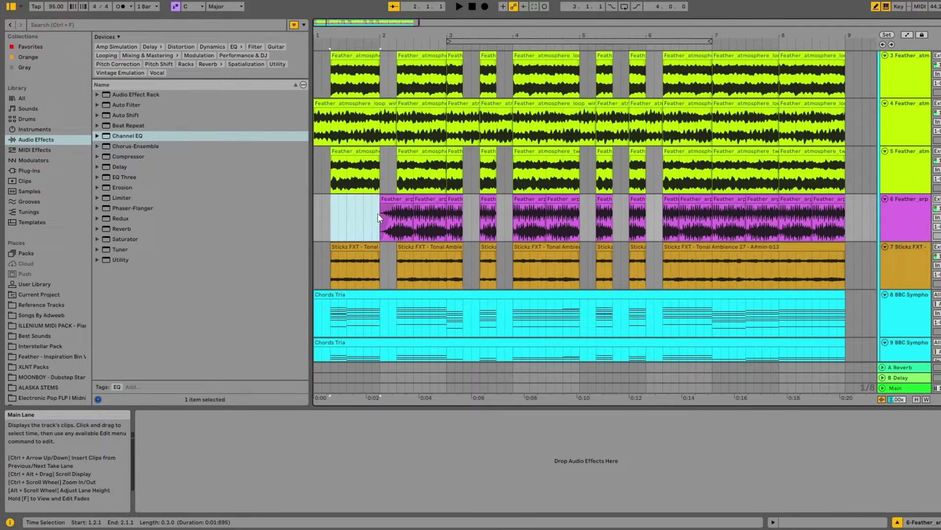
scroll(378, 213, "up", 2)
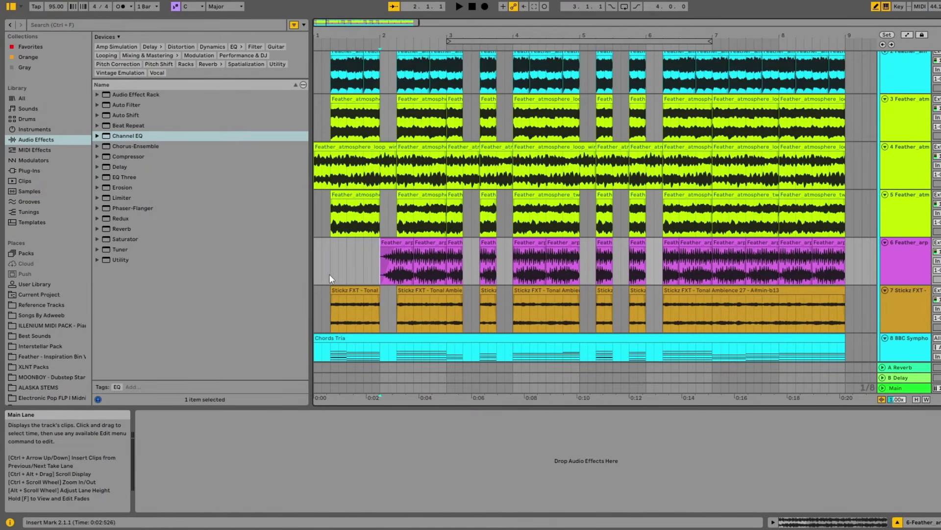
left_click_drag(328, 274, 370, 274)
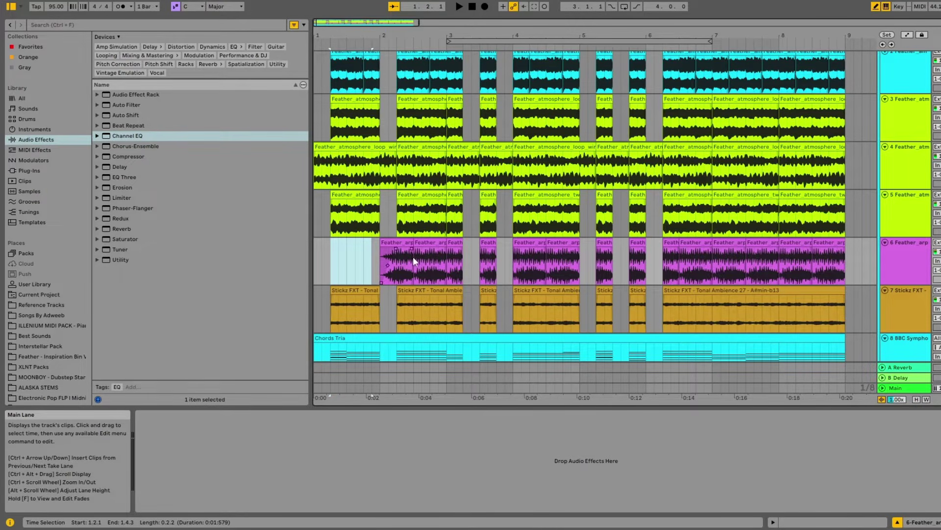
left_click_drag(323, 260, 448, 262)
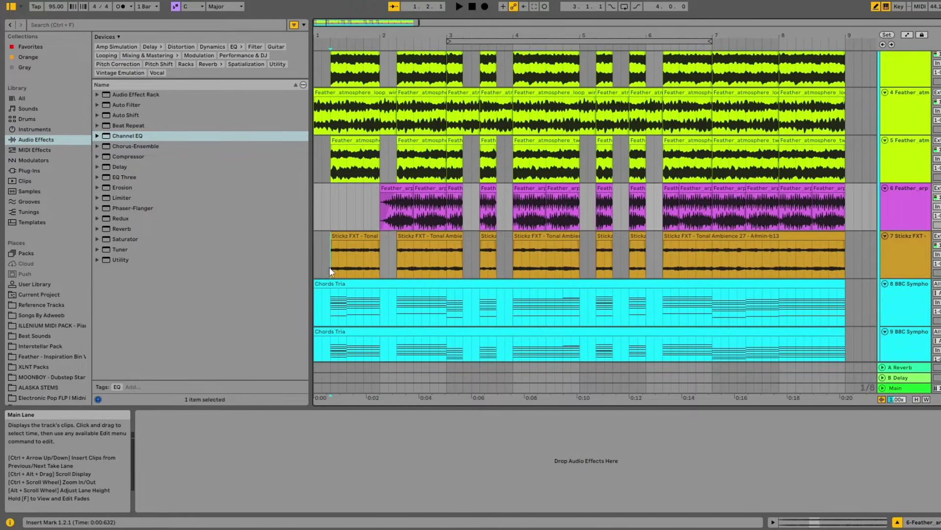
- Play the Stickz FXT tonal ambience layer on track 7 from 1.2.1
key("Down")
key("space")
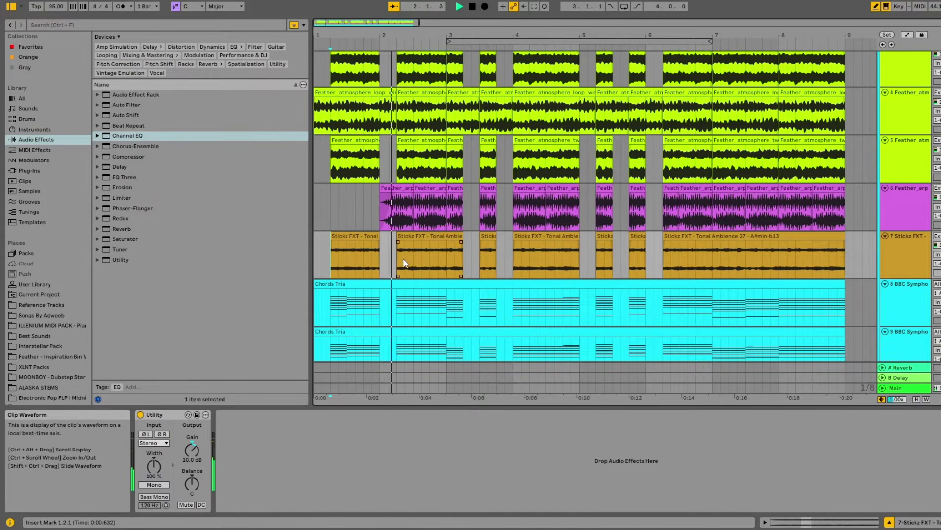
key("space")
scroll(378, 263, "down", 2)
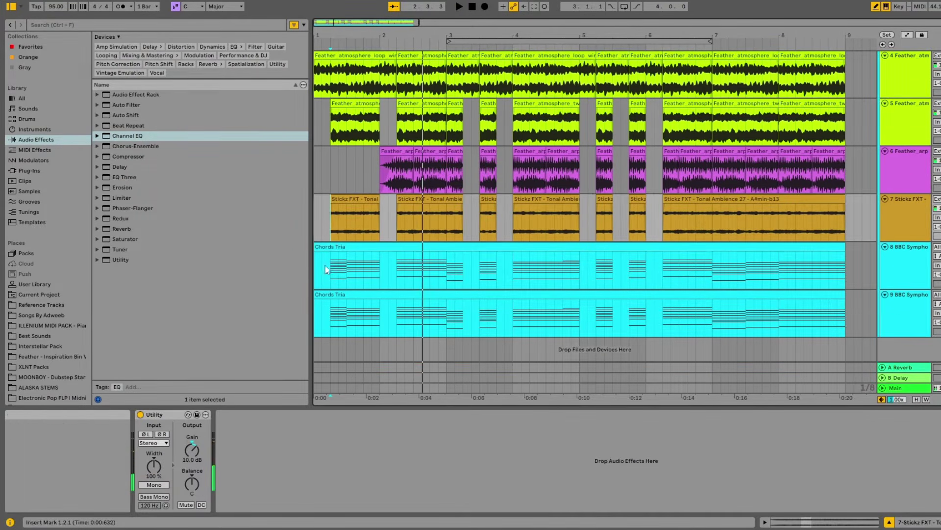
- Inspect the BBC Symphony Orchestra Horns a4 preset on track 8 and play its chords from 1.2.1
left_click(330, 265)
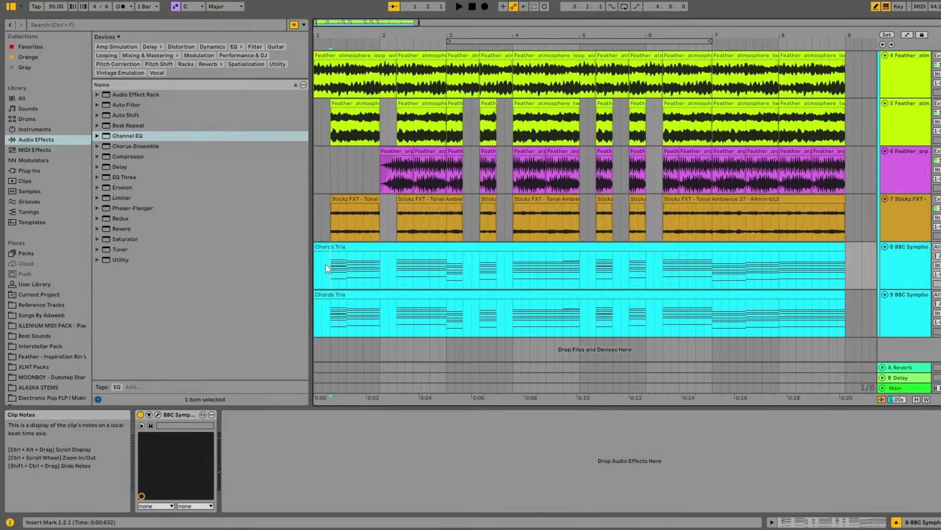
left_click(158, 414)
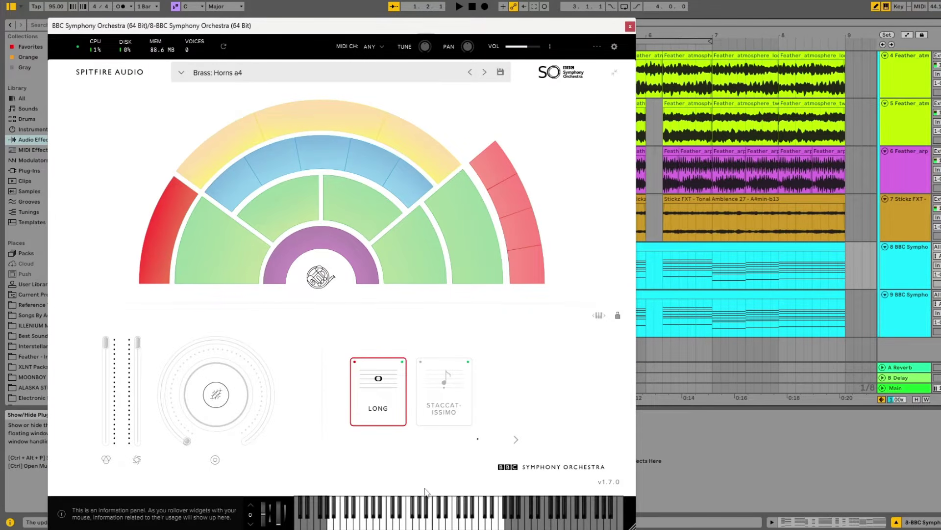
left_click(630, 26)
key("space")
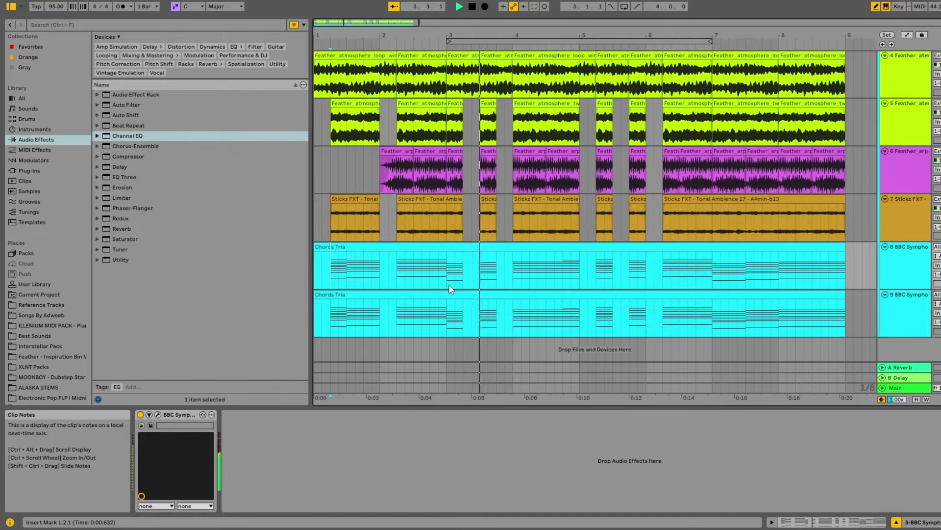
key("space")
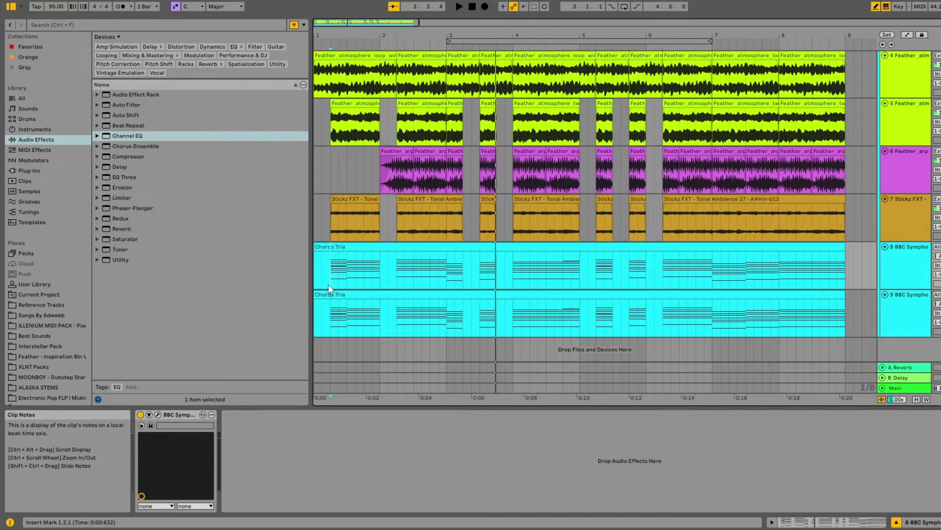
- Play the BBC Symphony chord layer on track 9 from 1.2.1
mouse_move(387, 177)
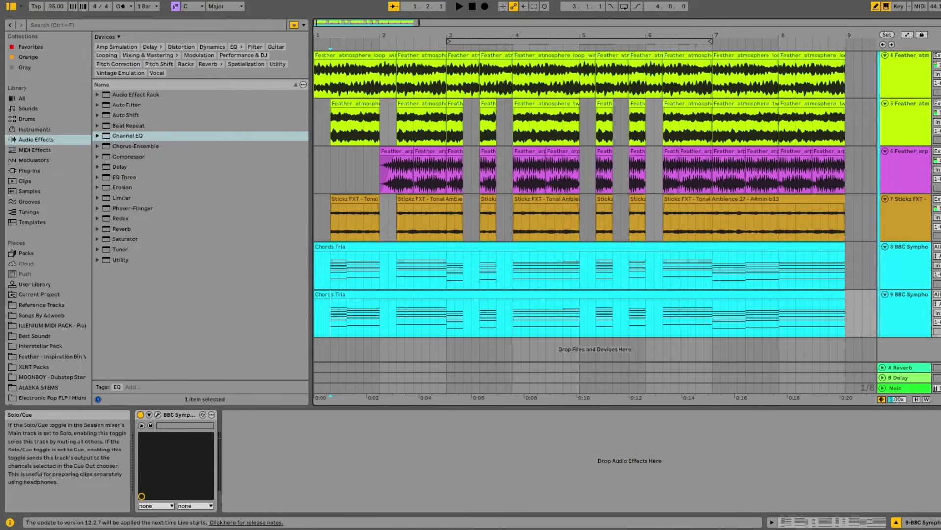
key("space")
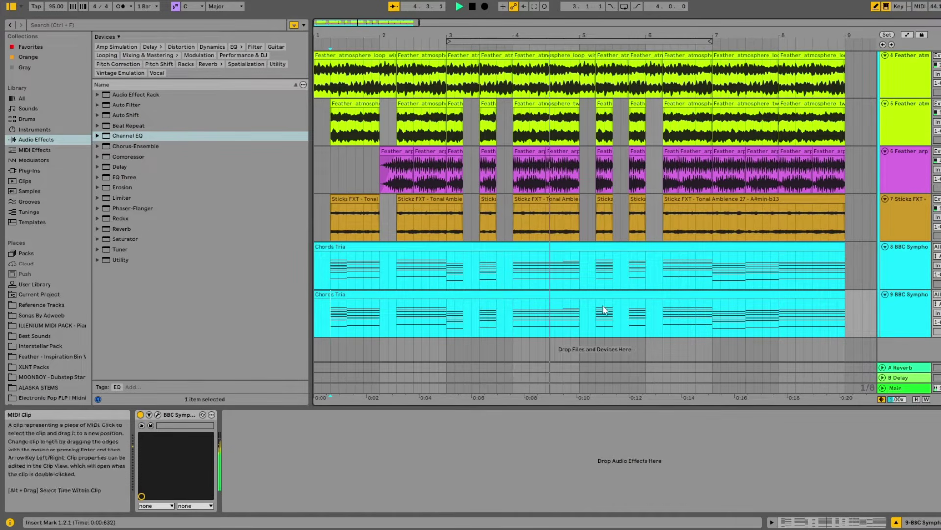
key("space")
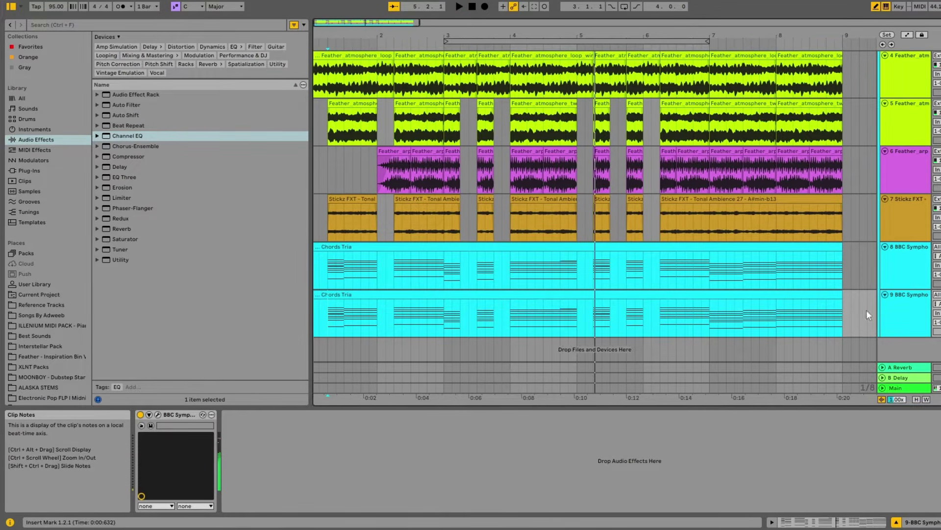
- Play all the group's sample and orchestral layers together from 1.1.1 with the group effects enabled, and review the tracks during playback
scroll(543, 321, "up", 1)
scroll(543, 316, "up", 5)
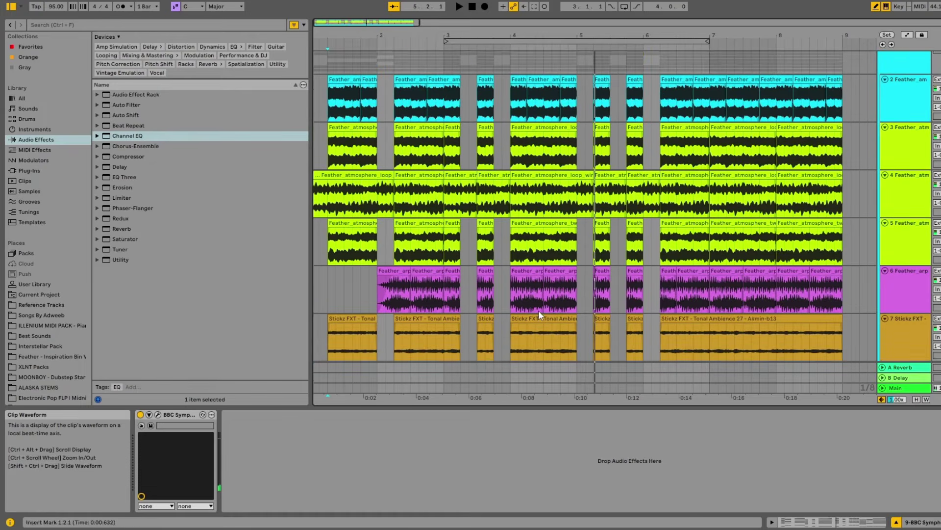
left_click(322, 110)
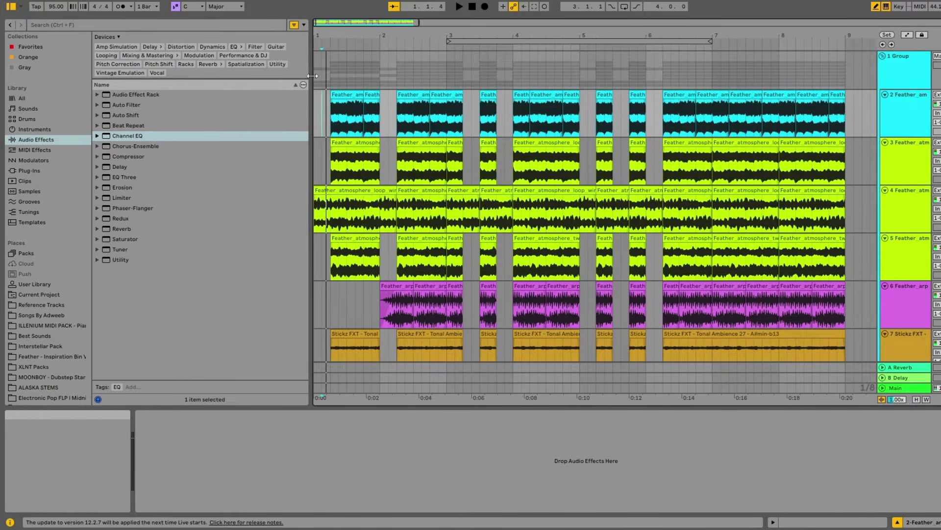
left_click(316, 78)
key("space")
scroll(353, 169, "down", 3)
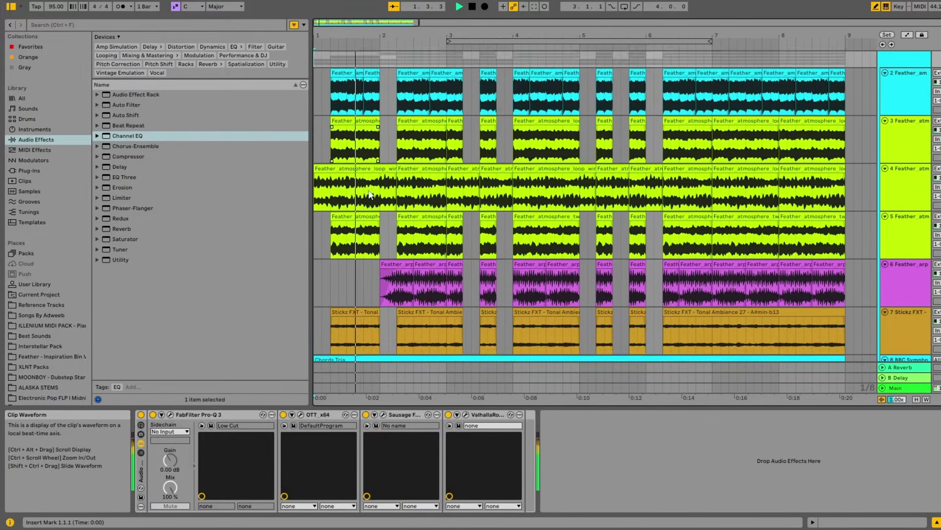
scroll(396, 235, "up", 2)
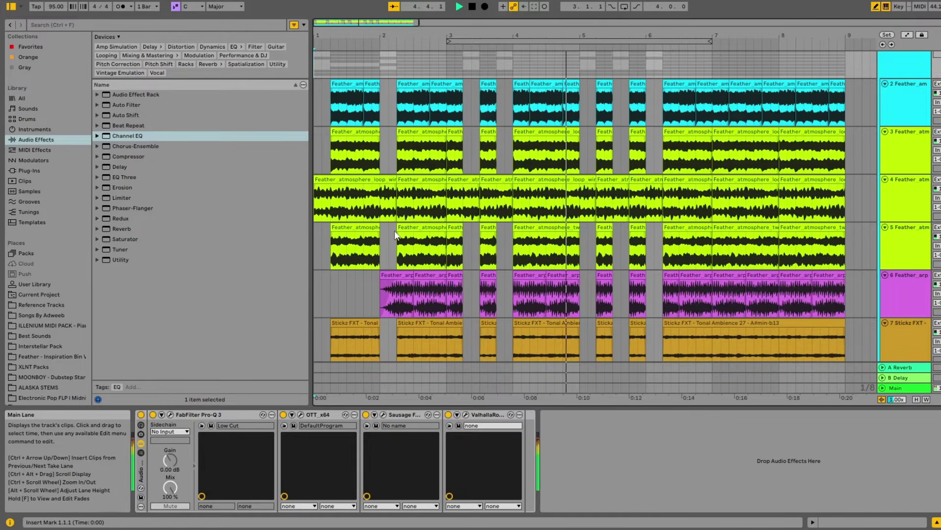
scroll(640, 299, "down", 3)
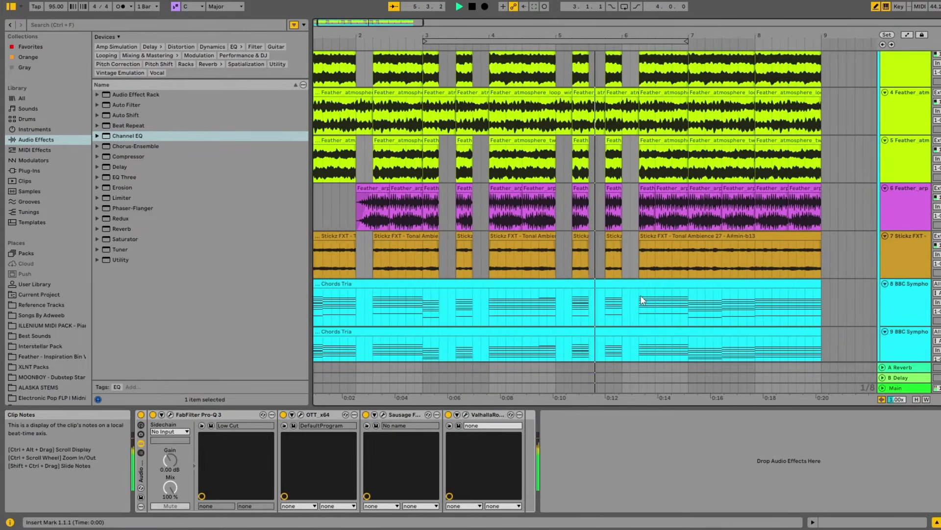
scroll(614, 304, "up", 2)
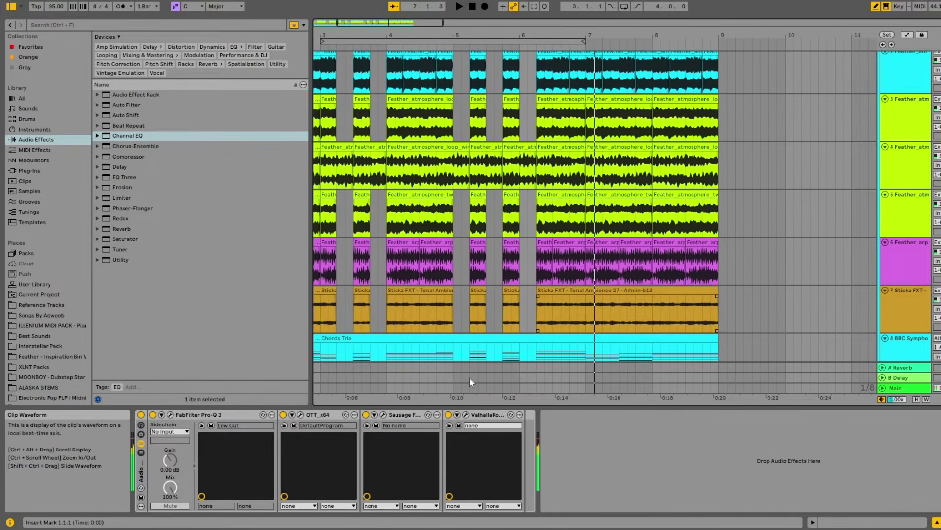
left_click(515, 310)
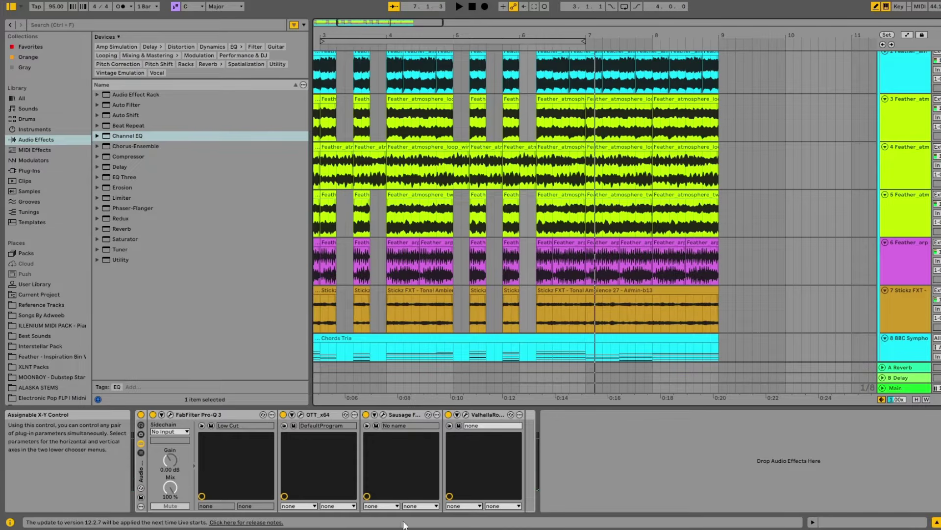
mouse_move(402, 528)
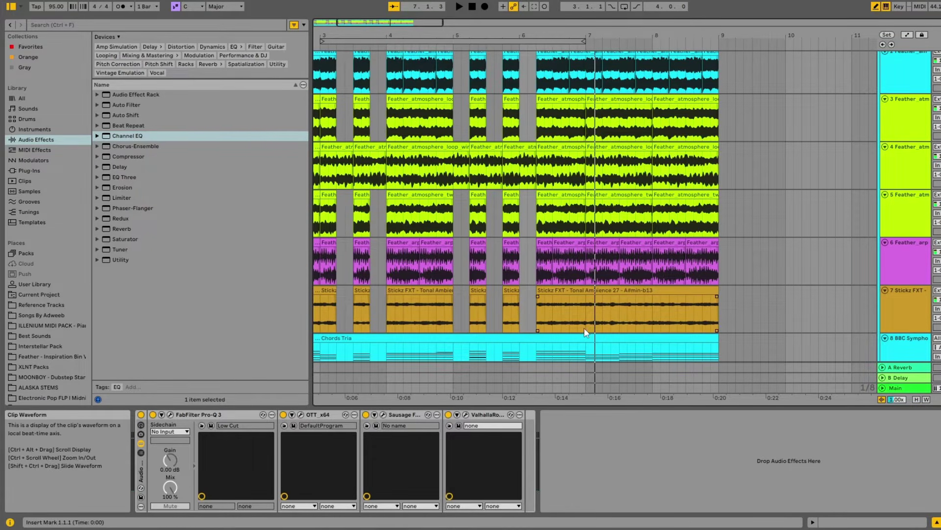
left_click(521, 318)
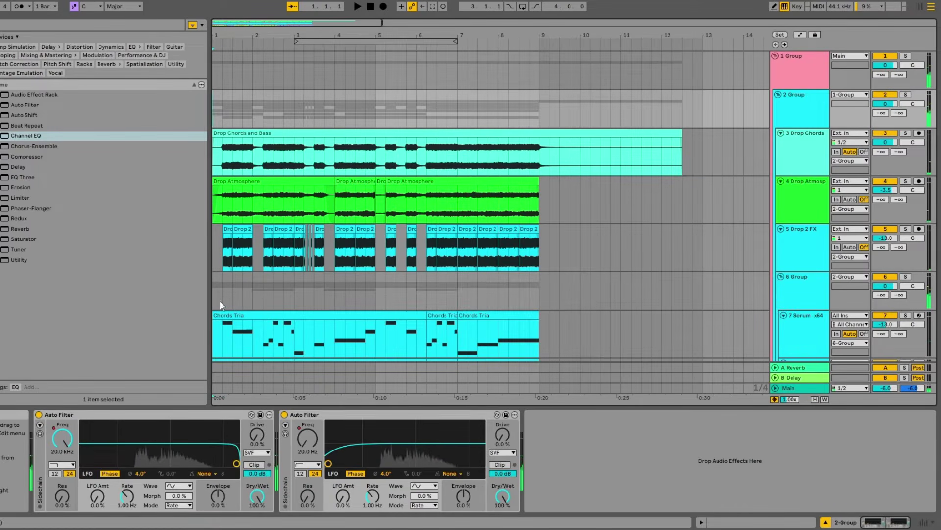
- Turn off both Auto Filters on track 2's group and check the Utility effect on track 1's group
left_click(38, 414)
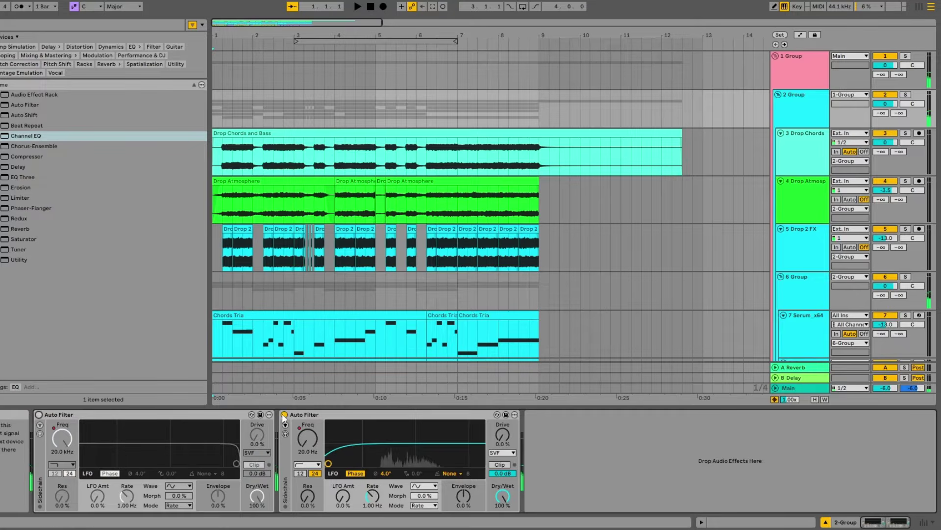
left_click(284, 415)
left_click(229, 66)
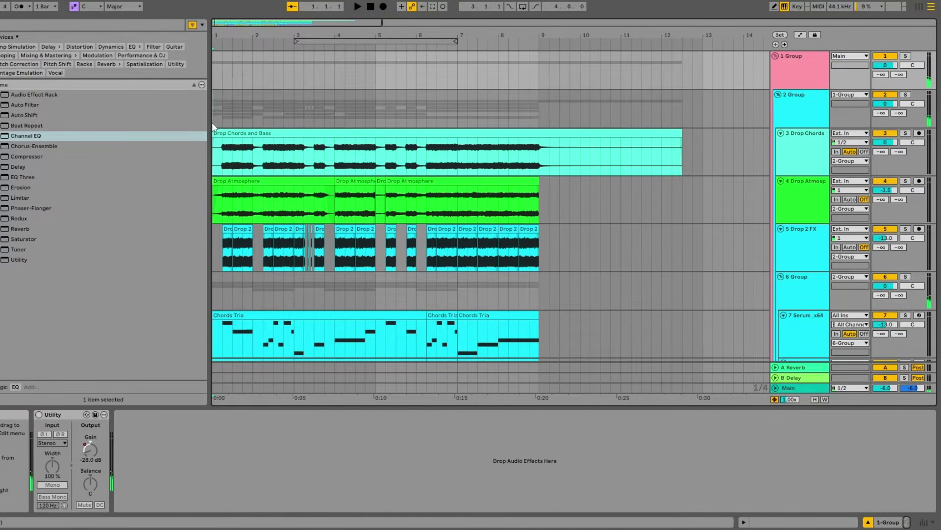
left_click(218, 101)
scroll(490, 206, "down", 2)
scroll(490, 205, "up", 2)
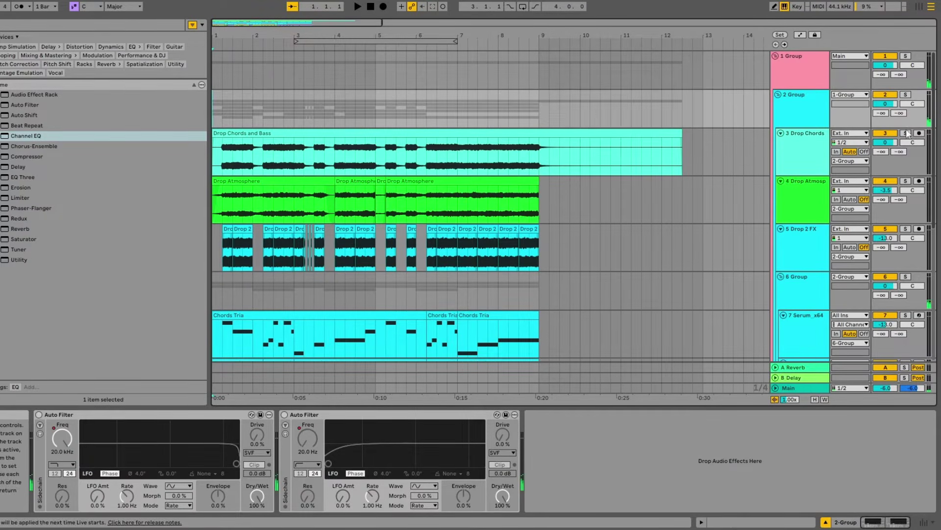
- Solo the Drop Chords track and group it with the Drop Atmosphere track
left_click(906, 134)
left_click(793, 206)
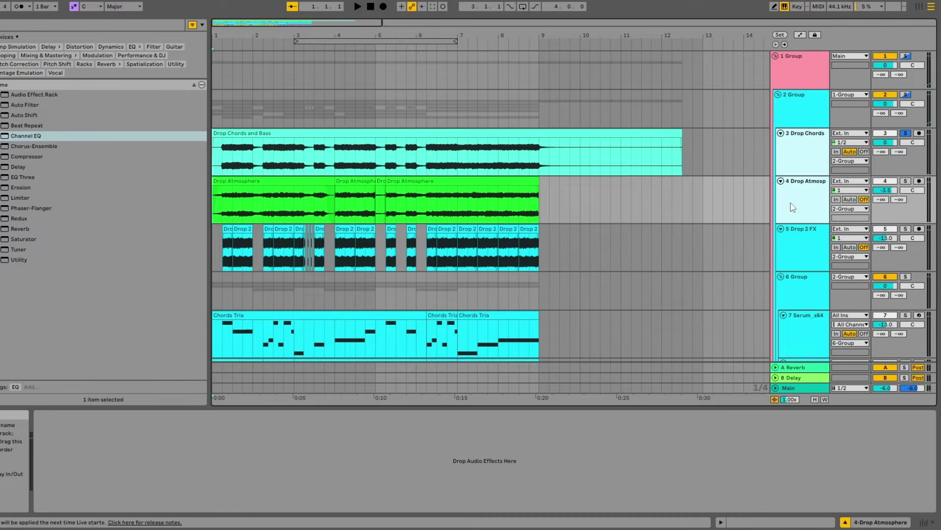
key("ctrl+g")
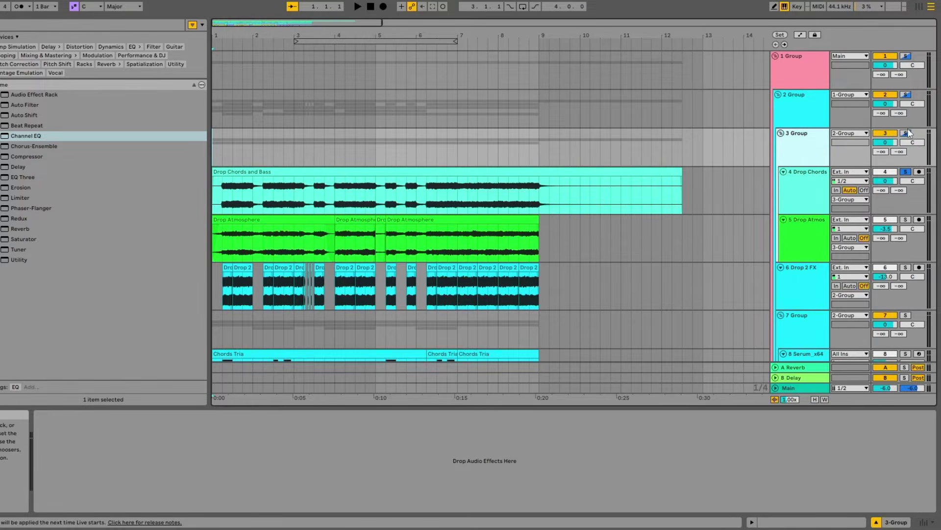
- Play the soloed Drop Chords track from 1.2.1, switch the solo to Drop Atmosphere and play that layer
key("space")
left_click(574, 207)
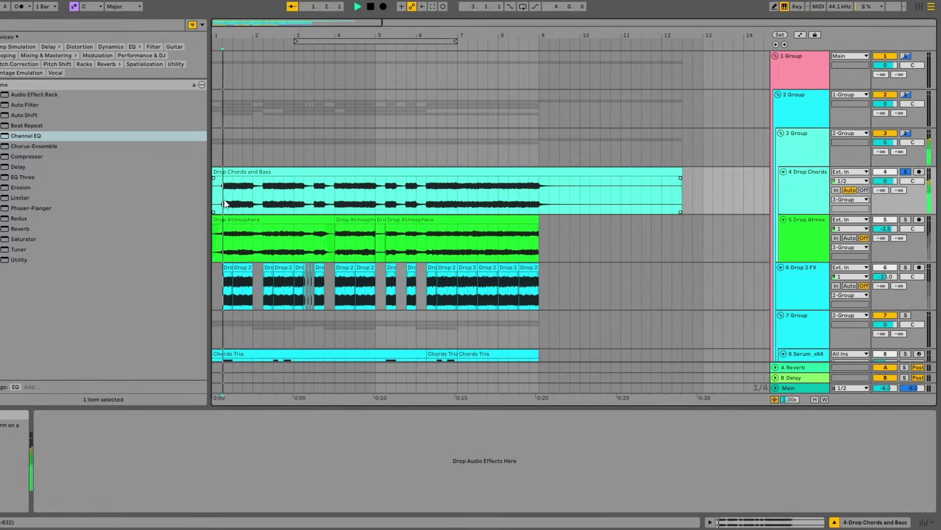
left_click(460, 246)
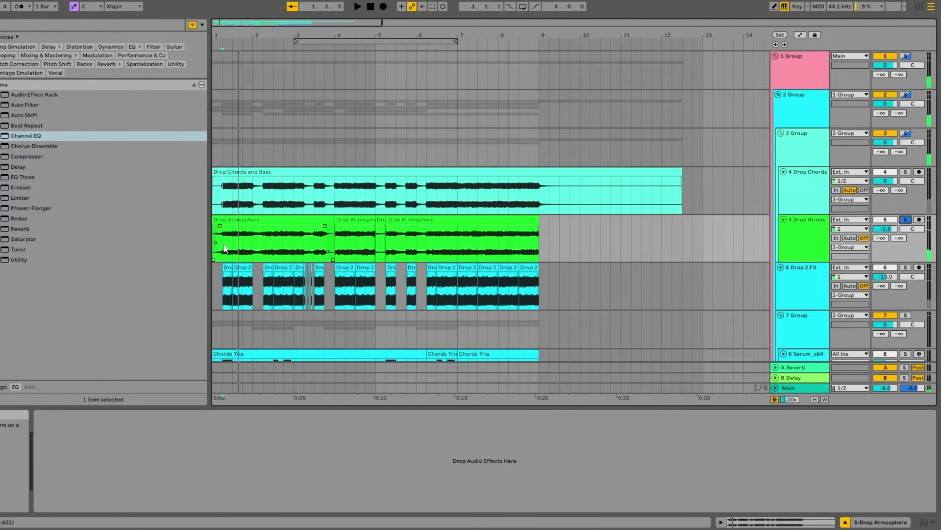
key("space")
left_click(346, 239)
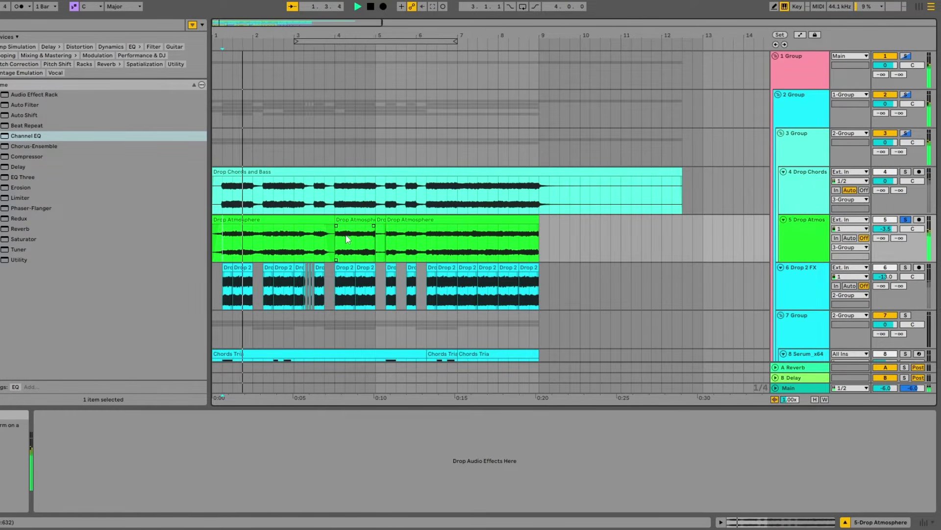
- Examine the Drop Atmosphere clips by highlighting the gap from 3.4.1 to 4.1.1 and the full range from 1.1.1 to 9.1.1
left_click(320, 245)
left_click_drag(333, 238, 338, 239)
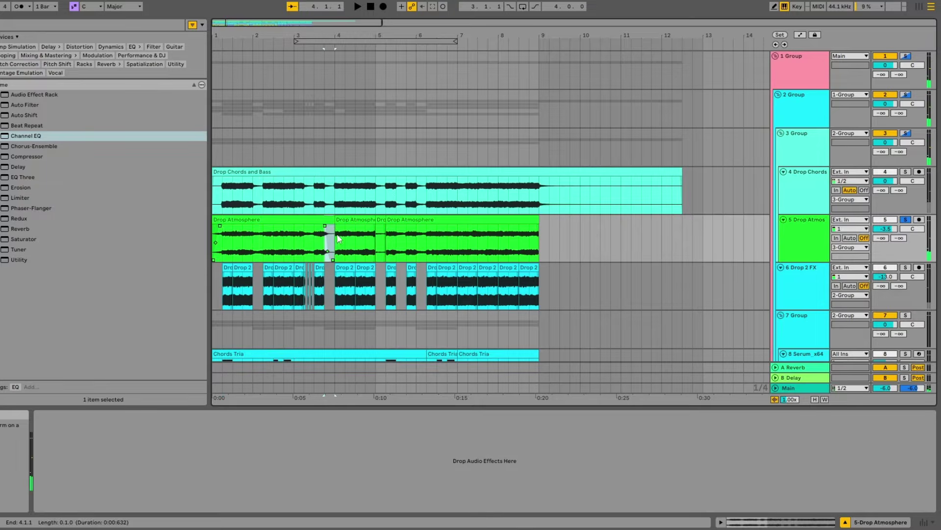
left_click_drag(387, 209, 397, 245)
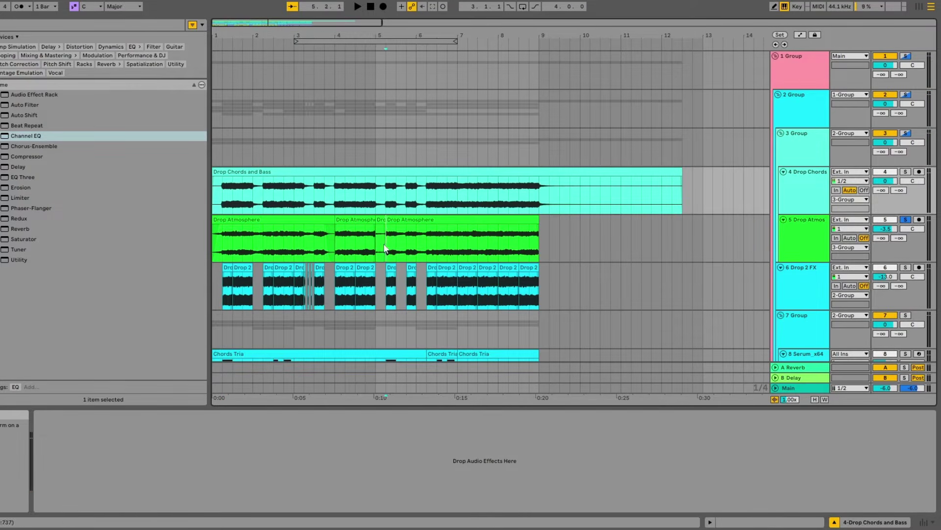
left_click(262, 237)
key("ctrl+a")
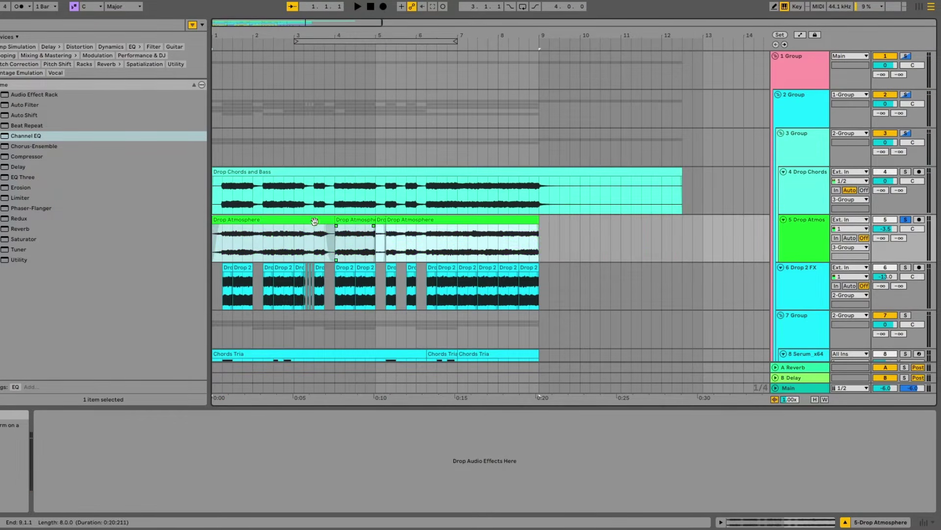
- Solo the group holding Drop Chords and Drop Atmosphere and play both layers together from 1.1.1
left_click(905, 133)
key("space")
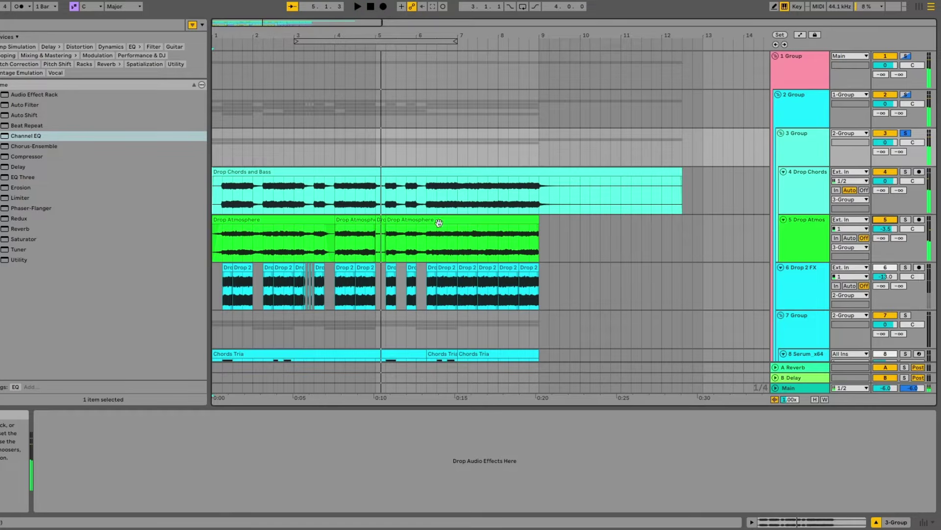
left_click(234, 256)
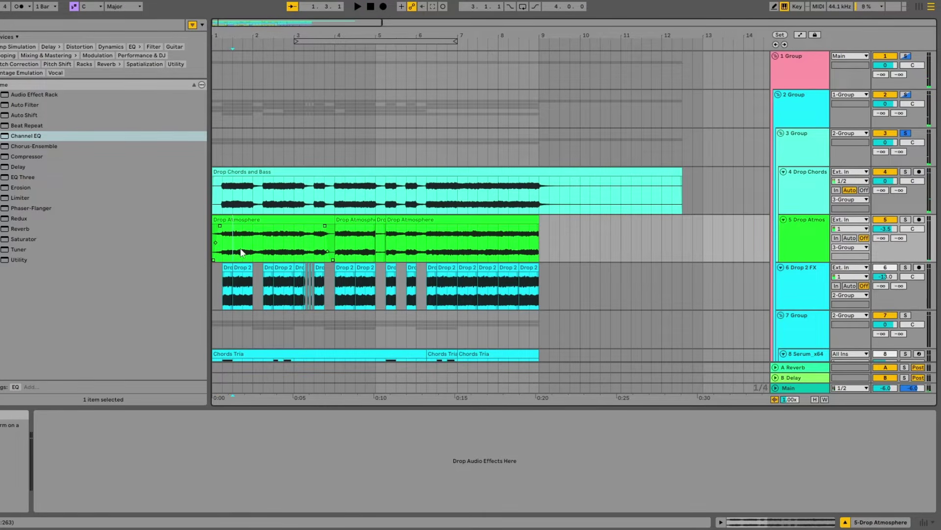
- Ungroup the Drop Chords and Drop Atmosphere tracks
right_click(795, 159)
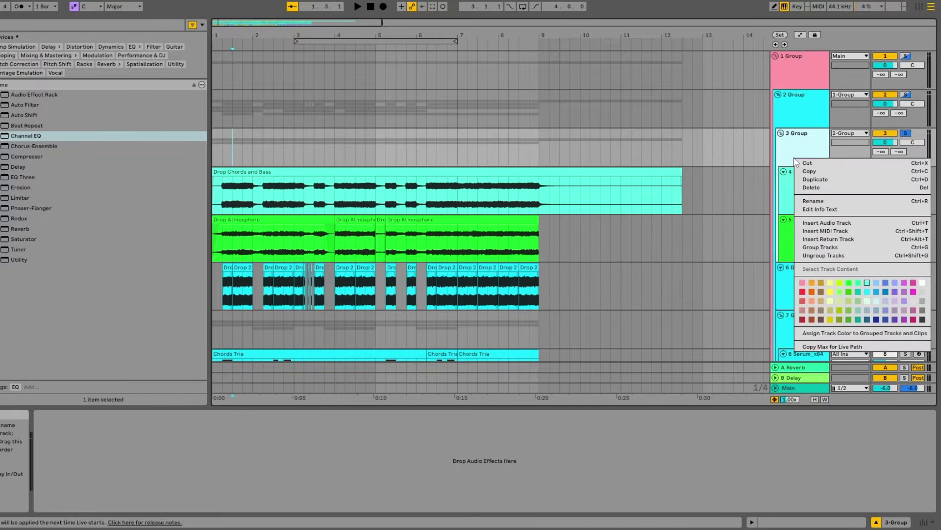
left_click(822, 256)
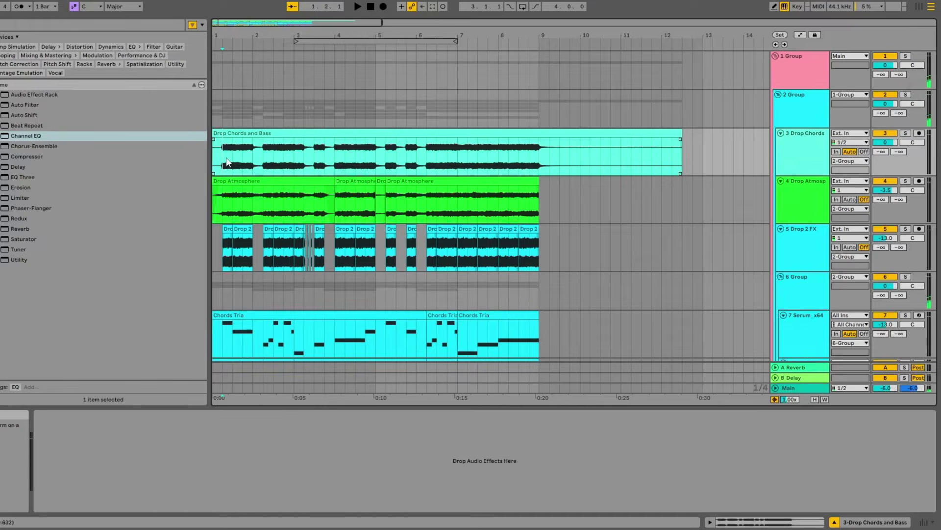
- Solo the Drop Sub track on track 12 and play it, including the section from 2.2.1
scroll(226, 157, "down", 10)
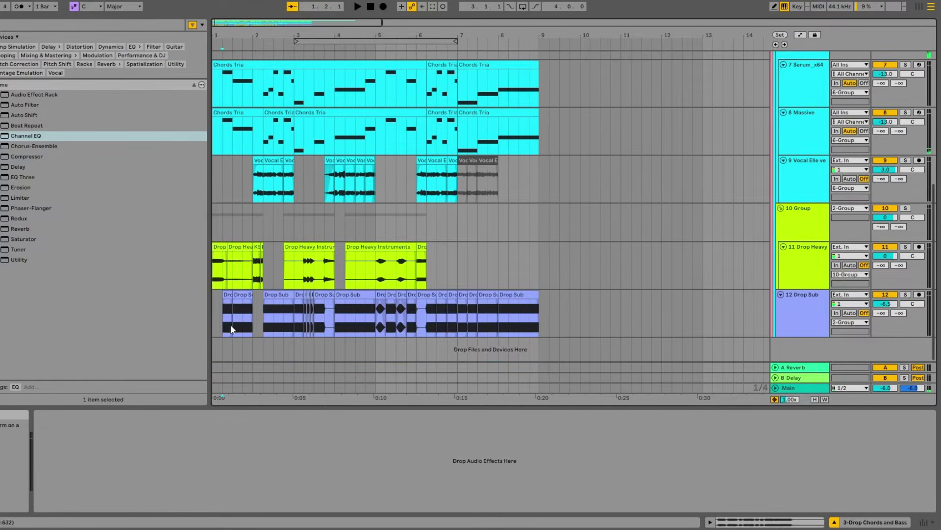
left_click(232, 328)
key("space")
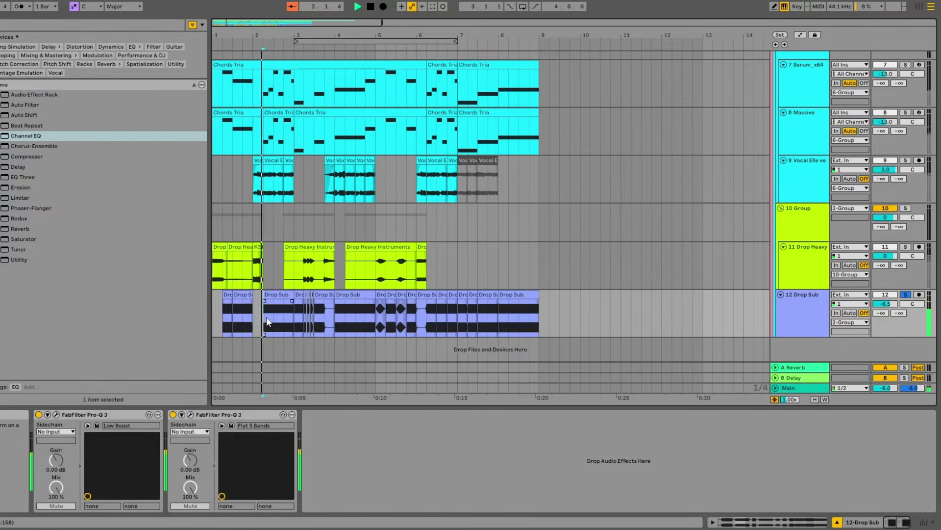
key("space")
scroll(236, 302, "up", 7)
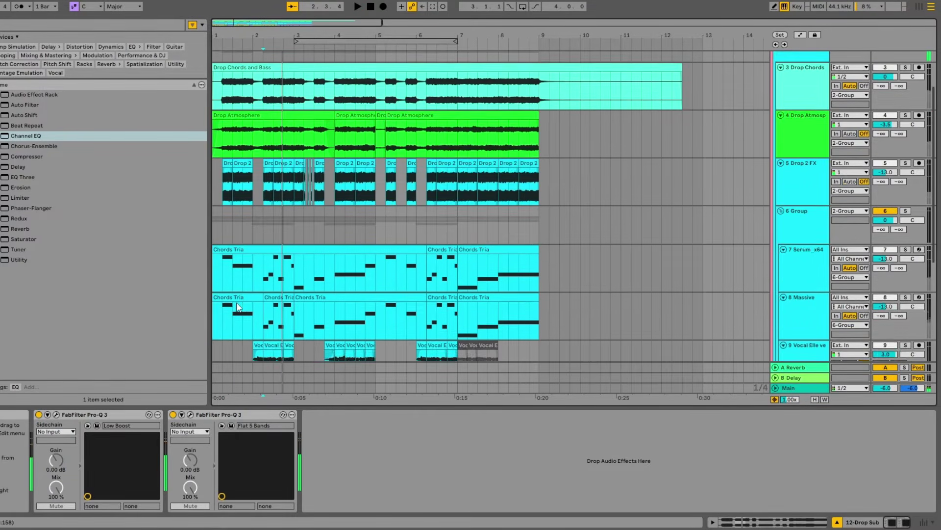
scroll(236, 307, "up", 3)
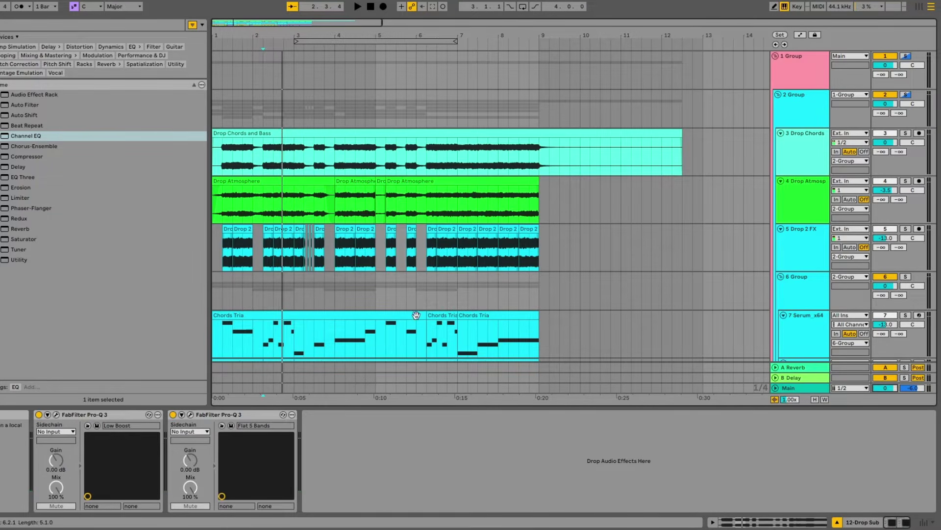
- Play the soloed track 2 group from 1.2.1 with the track 6 group and the Drop 2 FX track deactivated
left_click(222, 292)
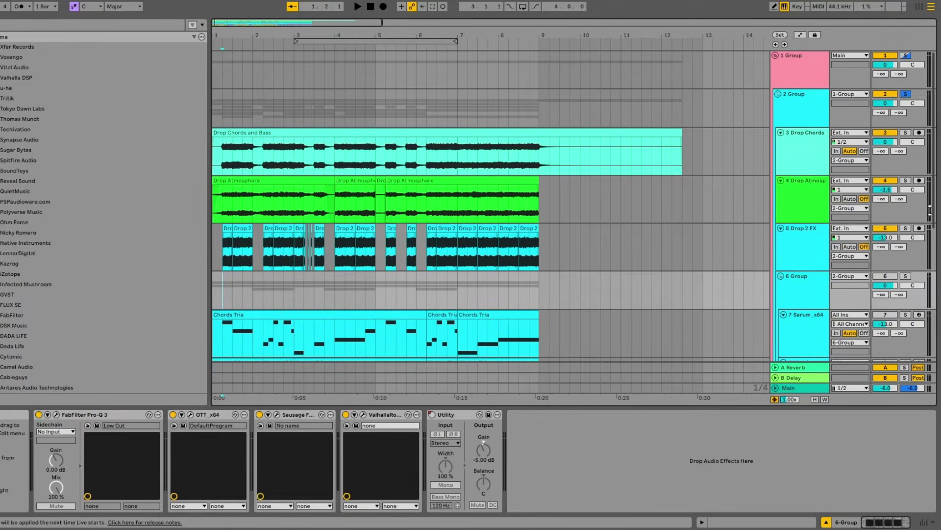
left_click(240, 212)
key("space")
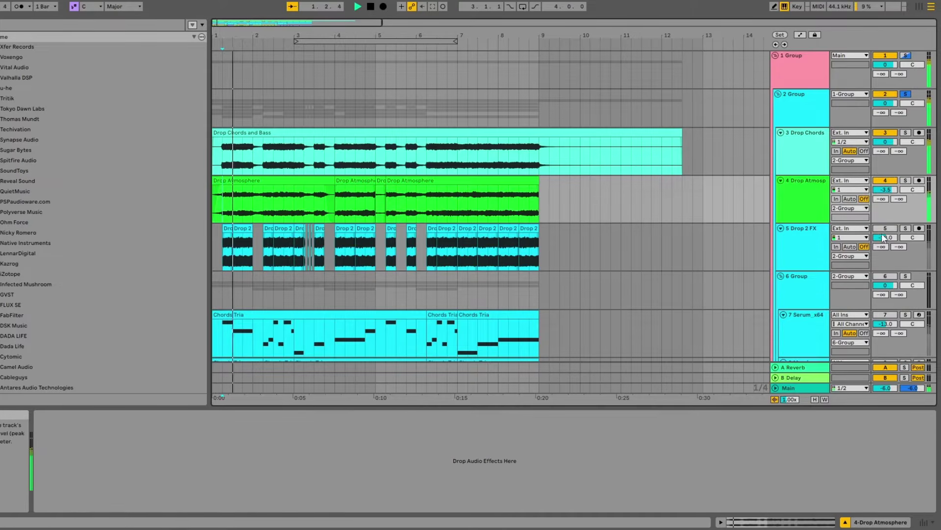
- Reactivate the Drop 2 FX track, play the layers with it, and highlight Drop Atmosphere from 2.2.1 to 3.2.1
left_click(895, 229)
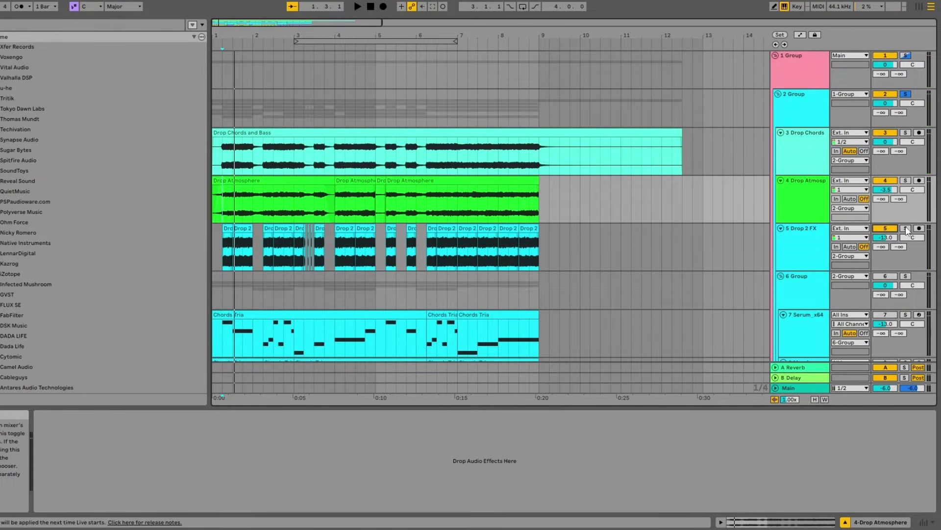
left_click(269, 213)
key("space")
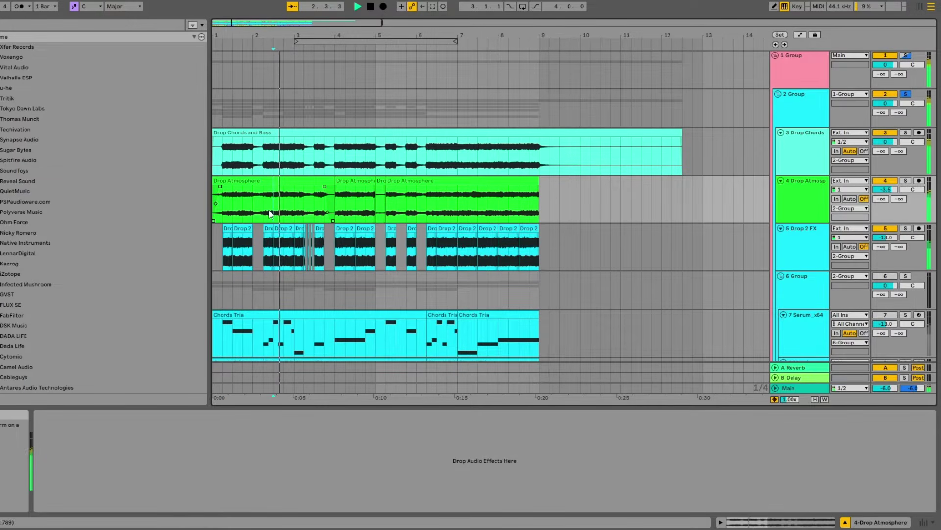
key("space")
left_click_drag(263, 208, 300, 208)
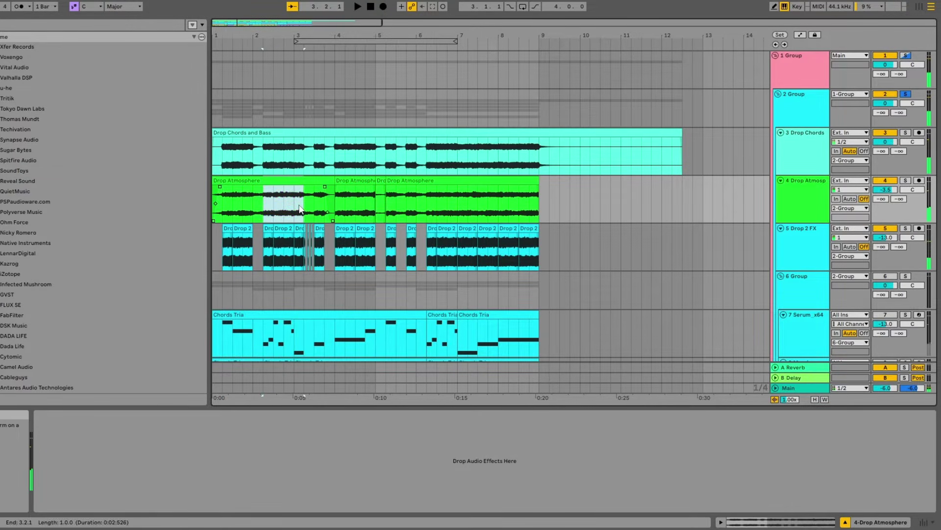
- Solo the Drop 2 FX track and play it from 1.2.1
left_click(230, 240)
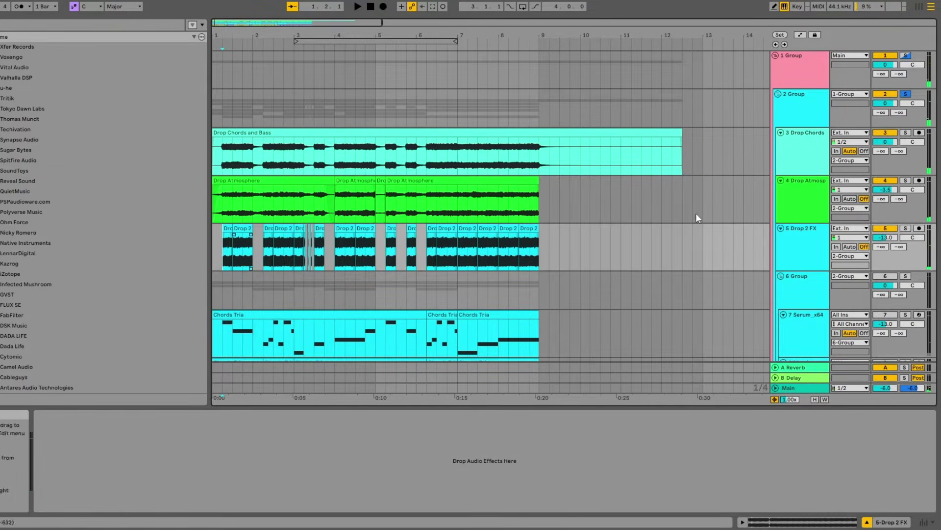
left_click(906, 228)
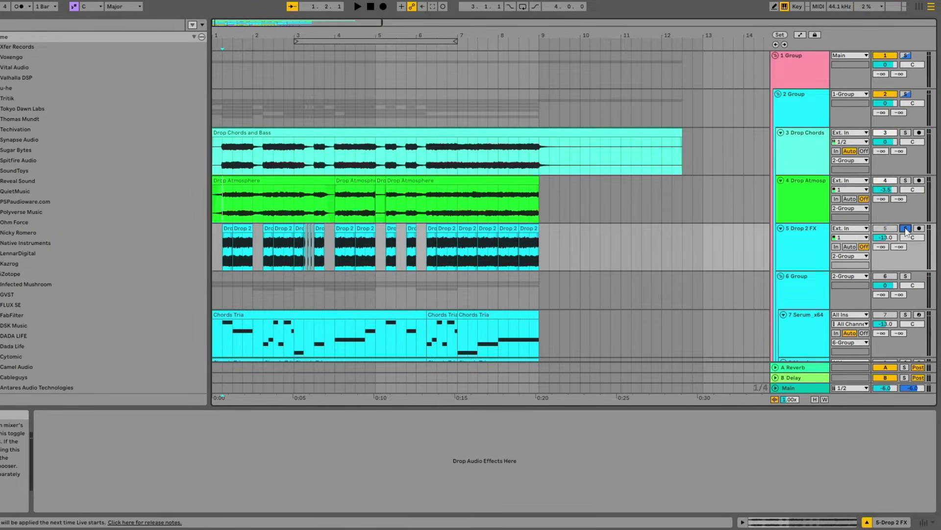
key("space")
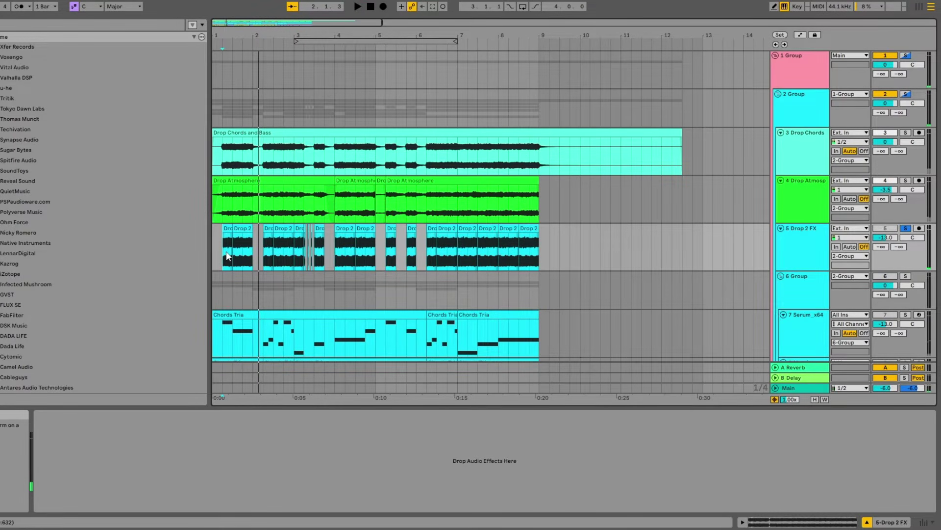
key("space")
- Highlight the chopped Drop 2 FX clips from 1.2.1 to 2.1.1 and replay the soloed track
scroll(237, 240, "up", 5)
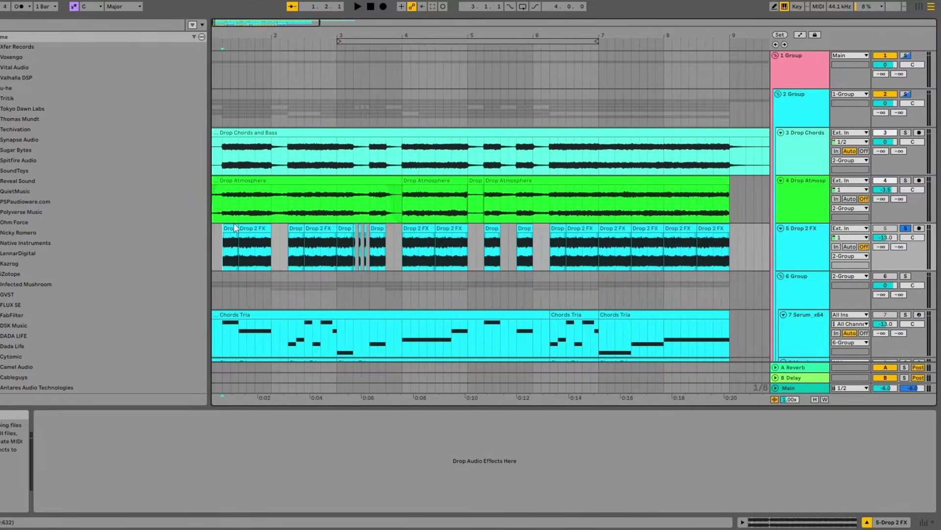
scroll(243, 251, "down", 5)
left_click_drag(226, 257, 273, 248)
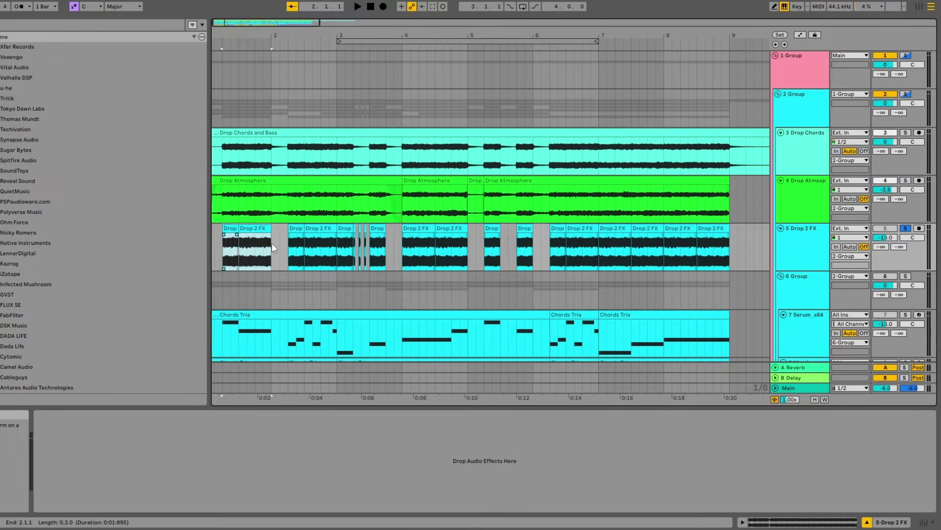
key("space")
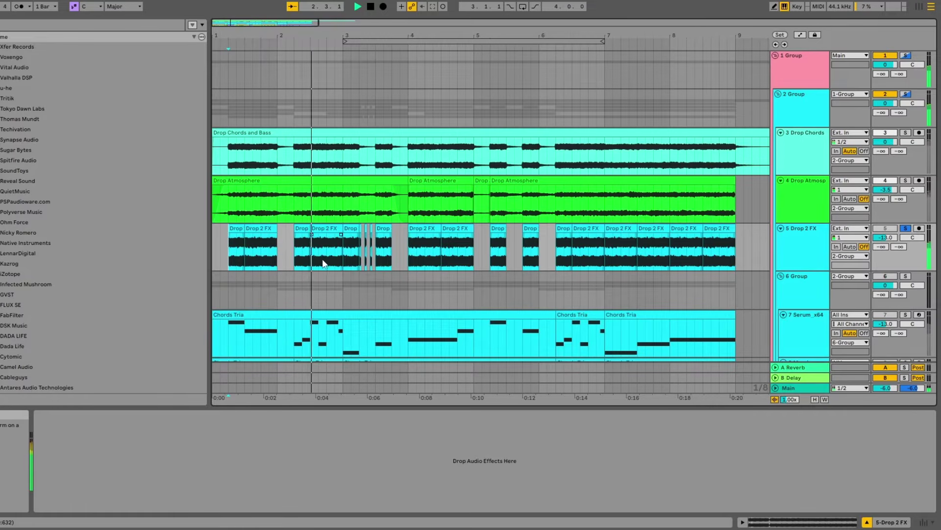
left_click(221, 257)
key("space")
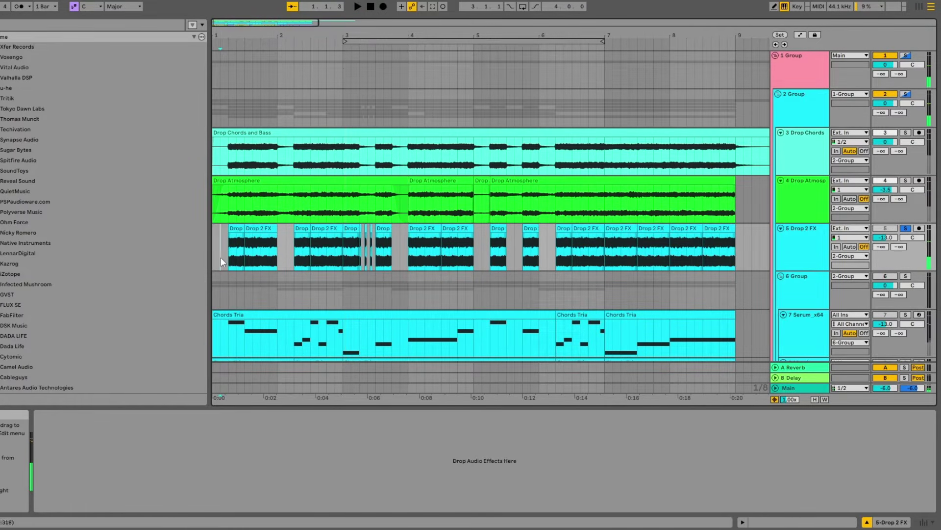
- Unsolo the Drop 2 FX track and compare the layers from 1.2.3 with Drop 2 FX deactivated and reactivated
left_click(905, 228)
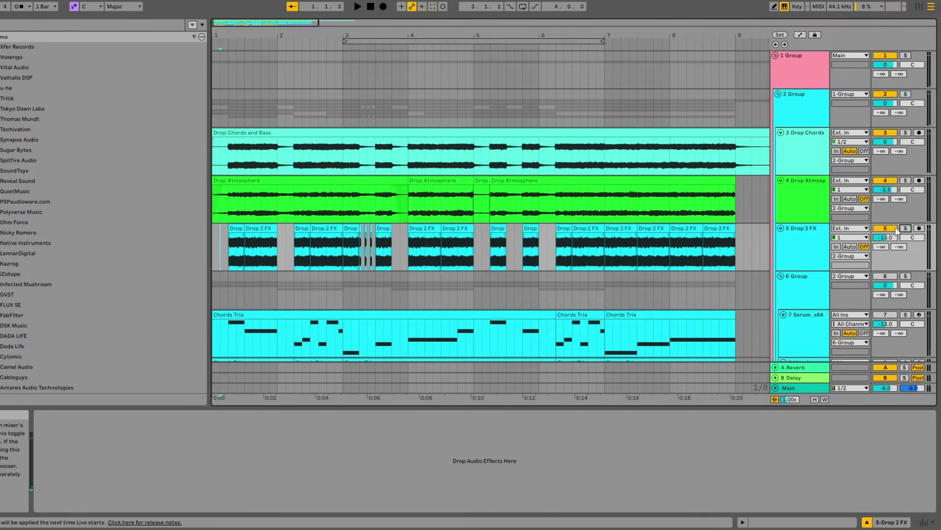
left_click(237, 196)
key("space")
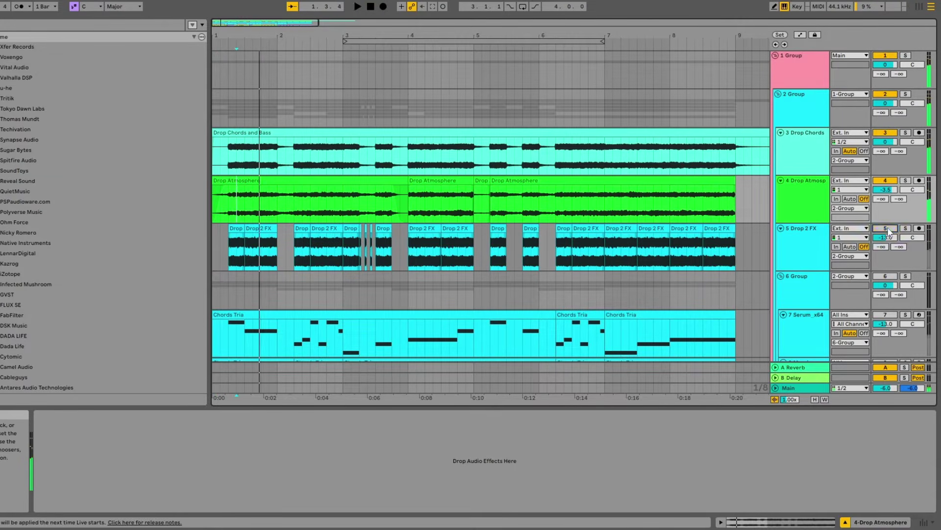
key("space")
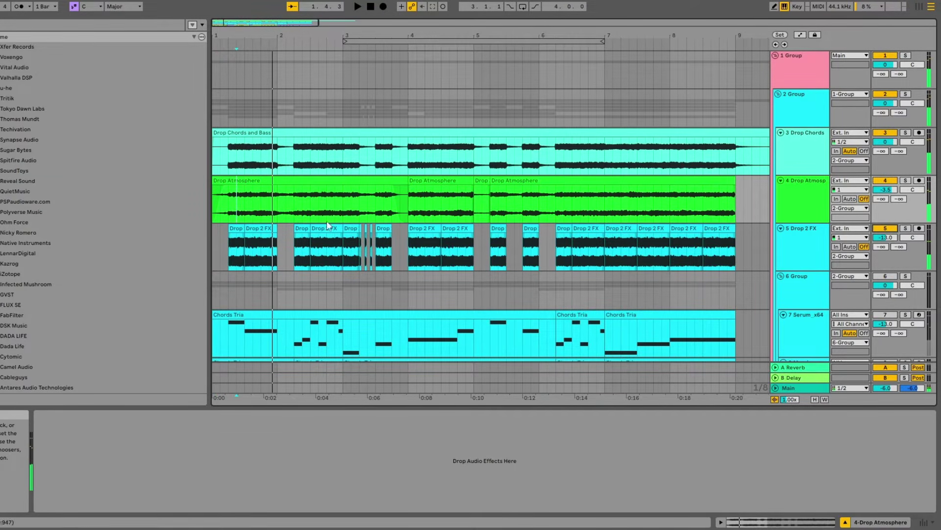
key("space")
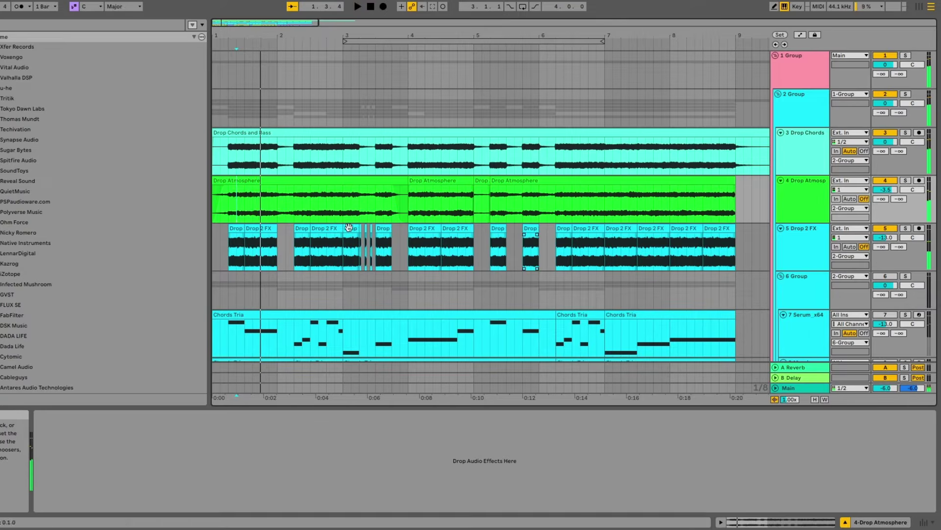
key("space")
left_click(238, 258)
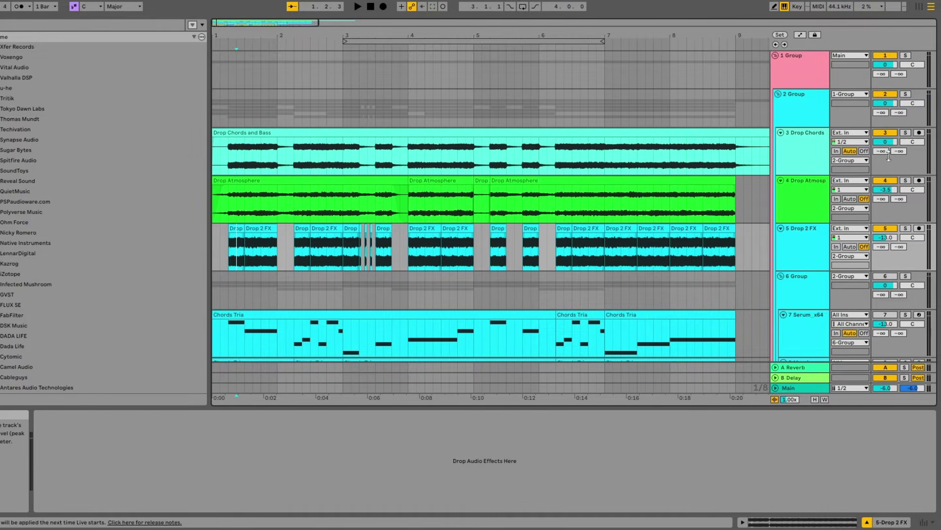
- Play the Drop Chords, Drop Atmosphere and Drop 2 FX layers together from the start of the arrangement
scroll(368, 275, "down", 2)
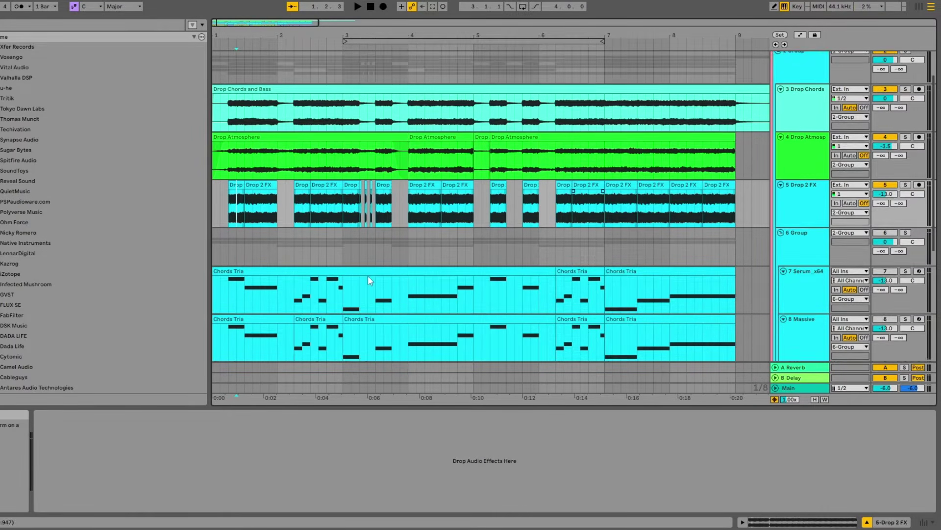
scroll(237, 266, "down", 3)
scroll(237, 266, "up", 4)
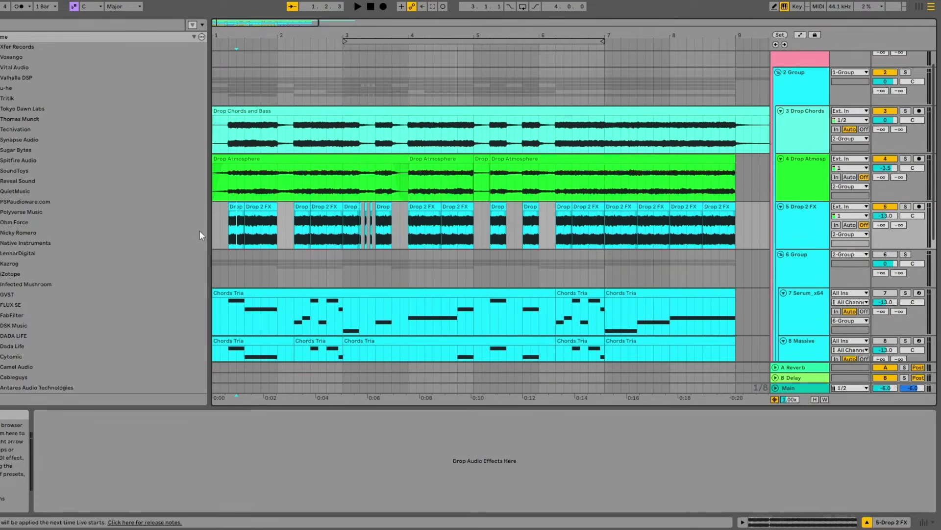
key("space")
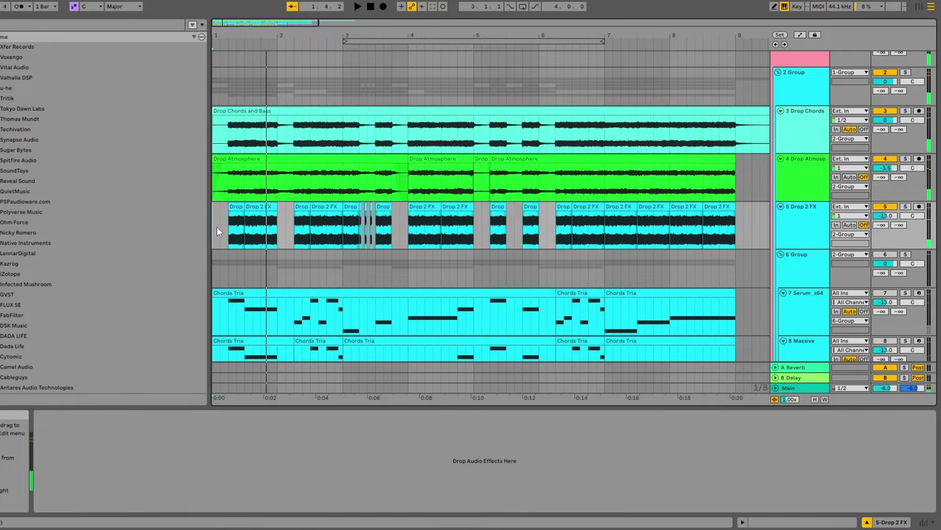
- Activate the Drop Sub track and play it together with the other active layers from 1.1.3
scroll(221, 228, "down", 8)
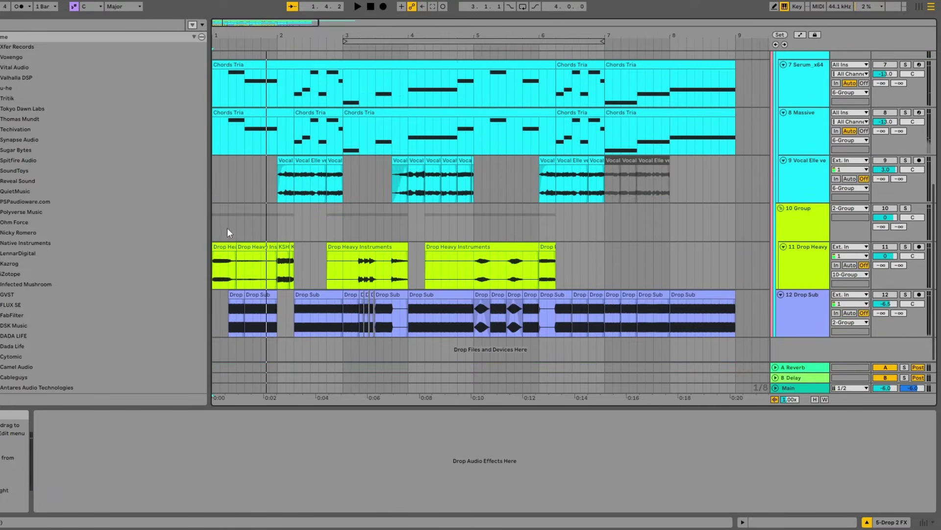
left_click(223, 319)
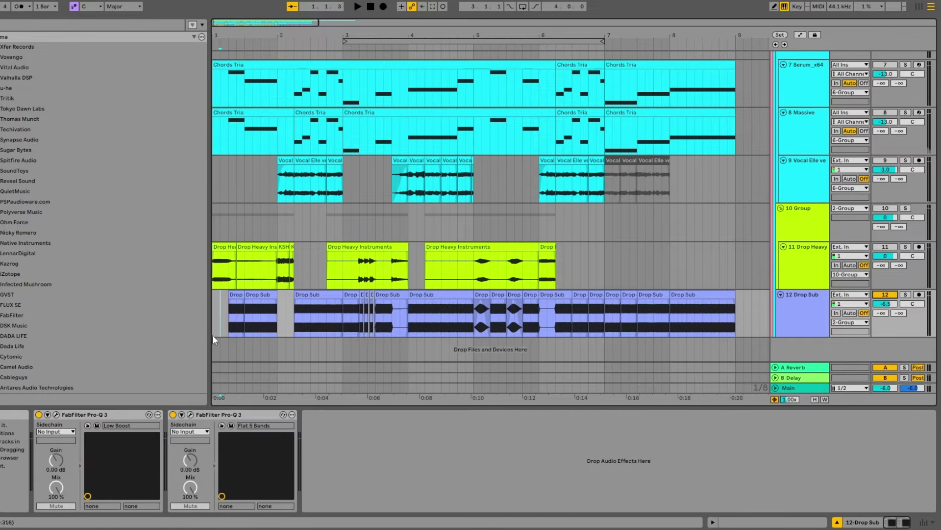
scroll(247, 299, "up", 8)
key("space")
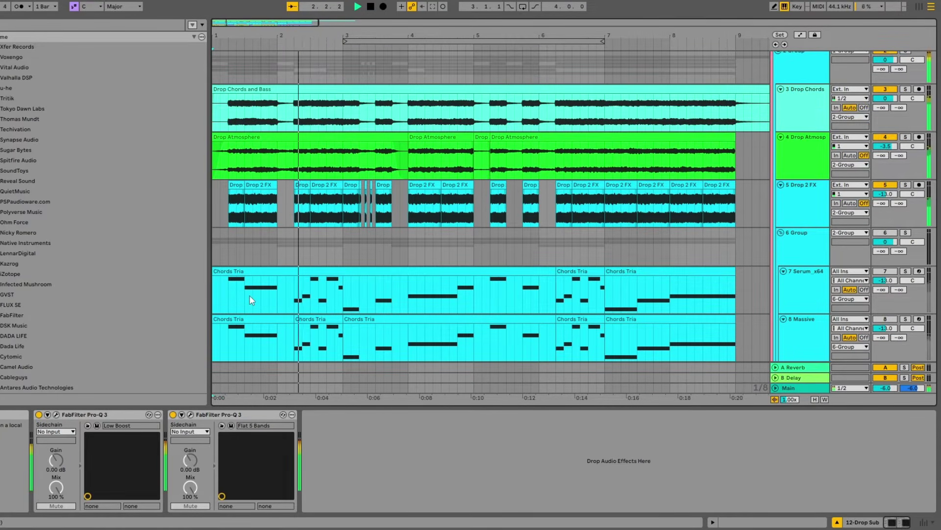
left_click(222, 253)
key("space")
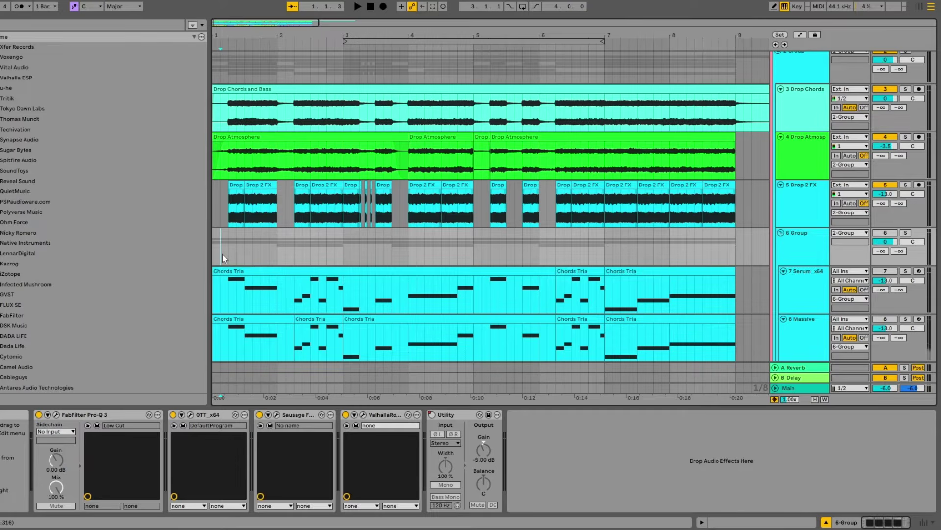
- Highlight the Serum, Massive and vocal clips in the track 6 group from 1.2.1 to 3.1.1
scroll(222, 253, "down", 2)
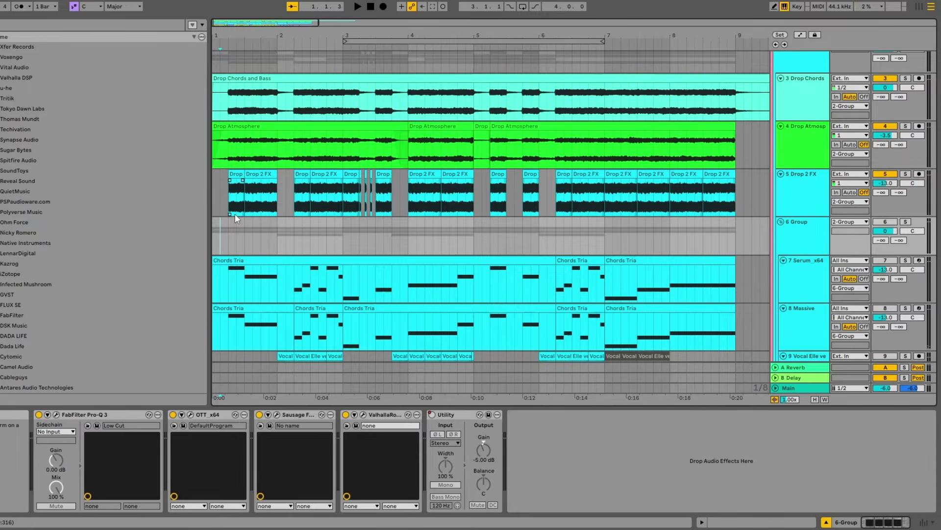
scroll(235, 214, "down", 10)
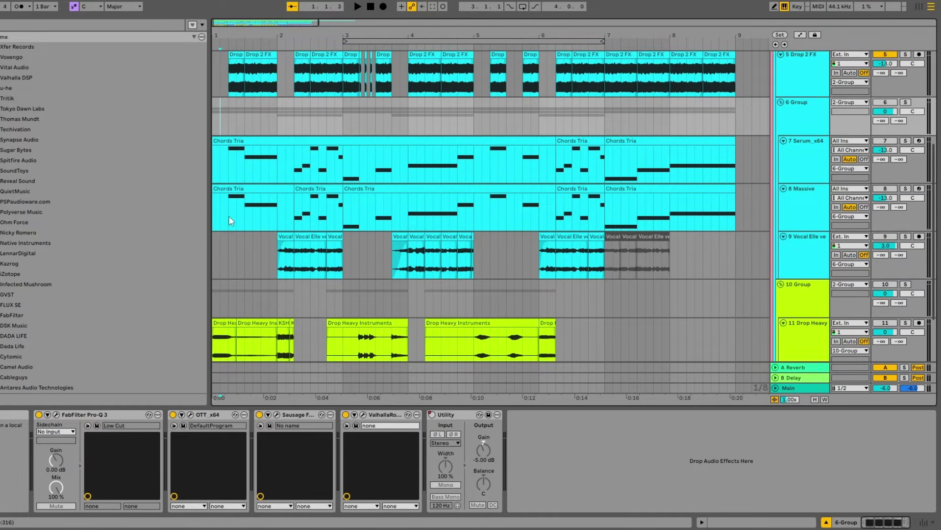
scroll(237, 214, "down", 5)
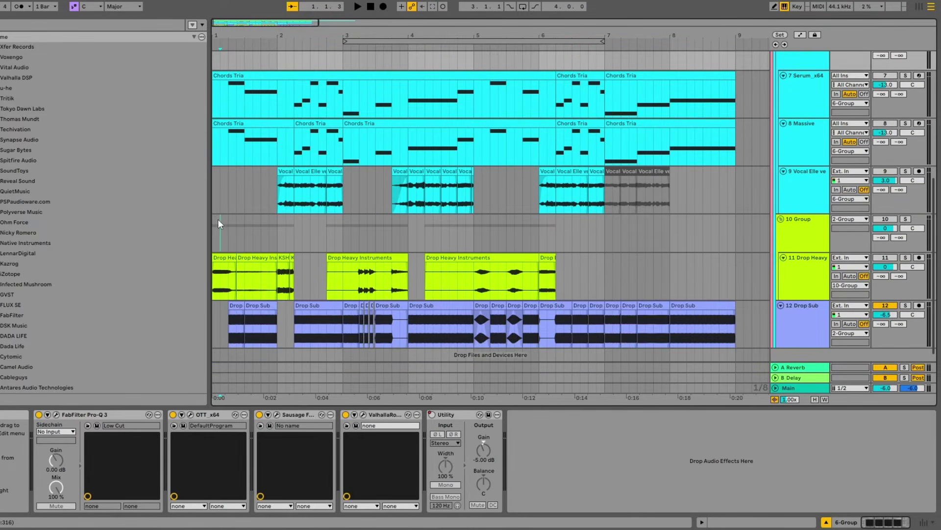
left_click(229, 216)
scroll(221, 201, "up", 10)
left_click_drag(222, 198, 343, 316)
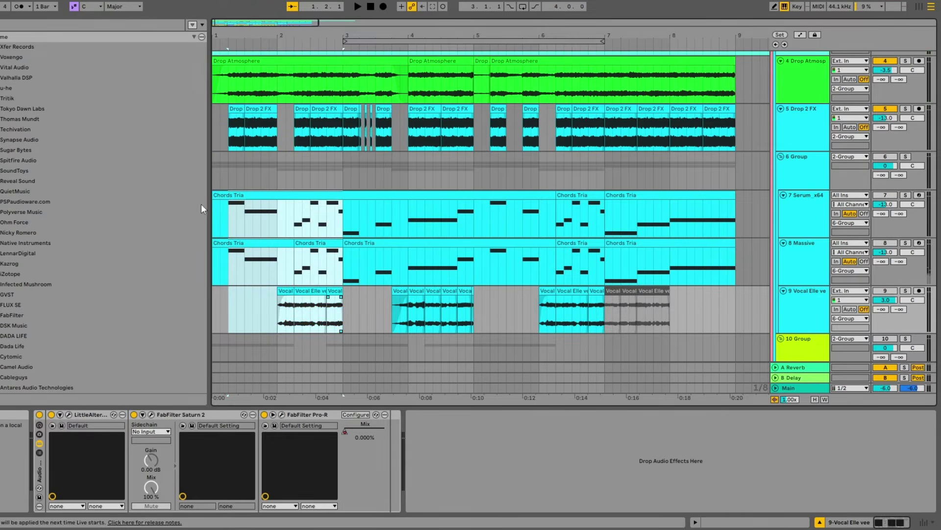
- Point out the vocal clip at 2.1.3 and show the track 6 group's effect chain up to the Utility gain
left_click(201, 204)
left_click(250, 267)
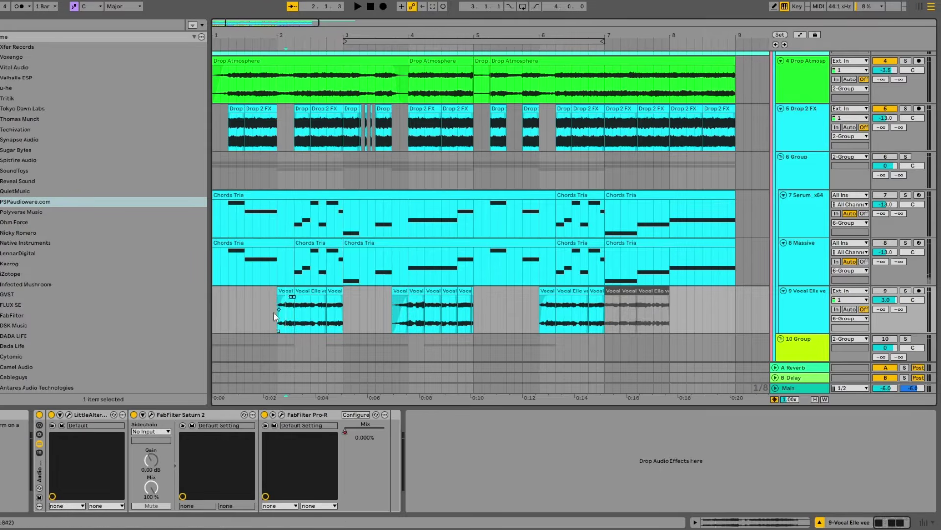
left_click(285, 312)
left_click(232, 169)
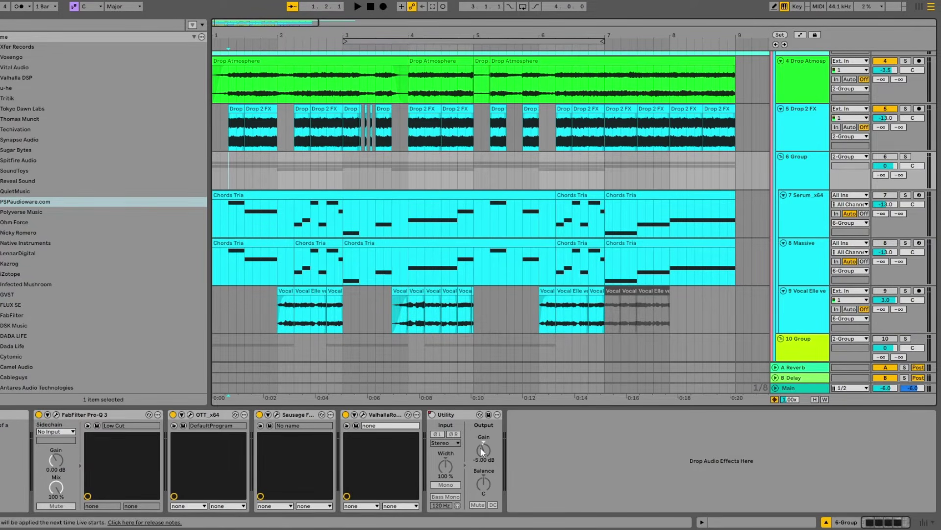
- Activate the track 6 group and its Serum track, and solo Serum
scroll(231, 181, "up", 3)
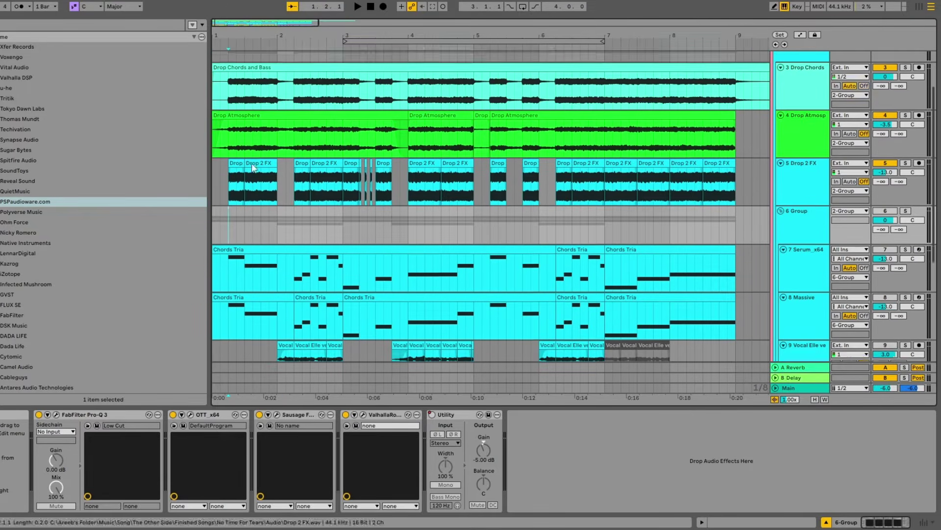
scroll(226, 175, "down", 2)
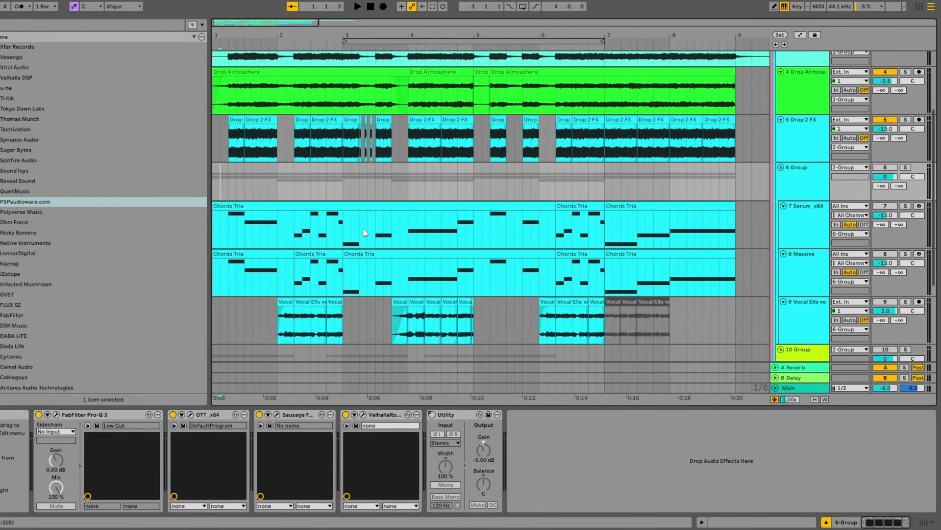
left_click(905, 207)
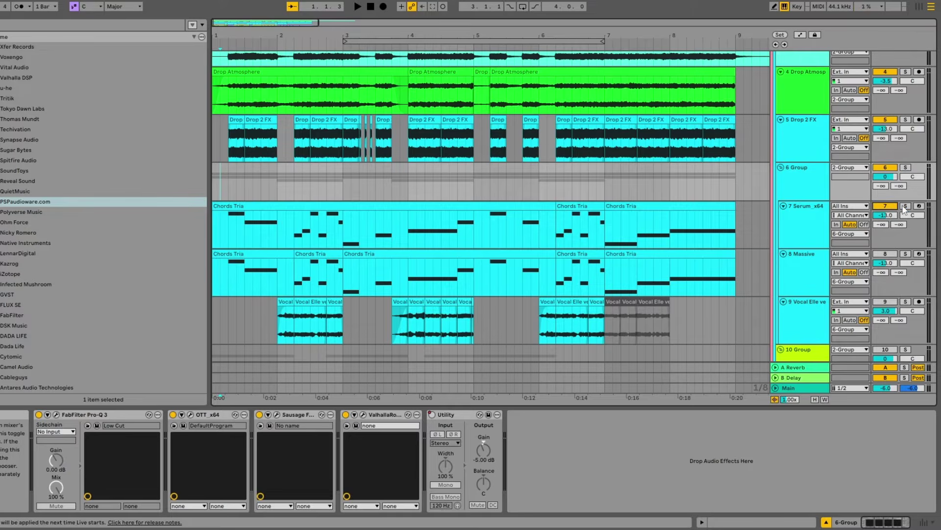
left_click(905, 206)
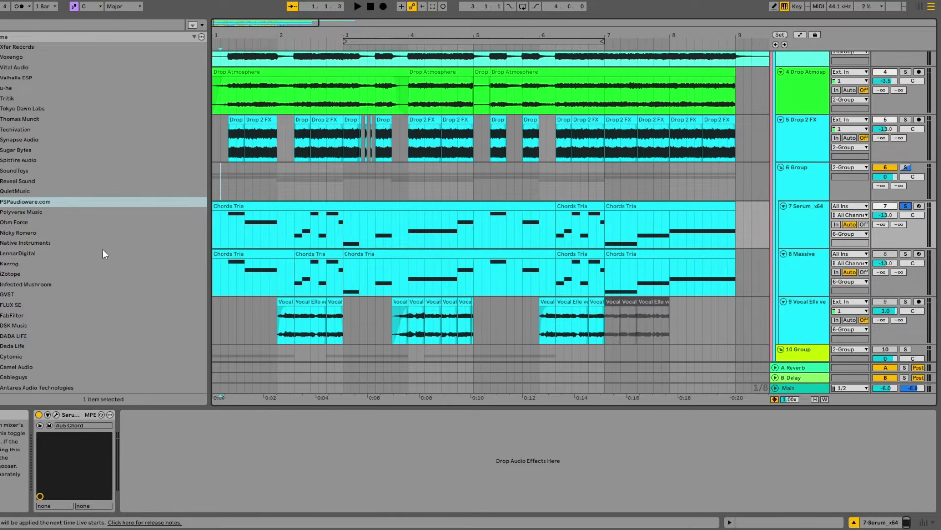
- Inspect the FX and oscillator pages of Serum's Au5 Chord preset, and play the soloed track from 1.2.1
left_click(57, 415)
left_click(101, 152)
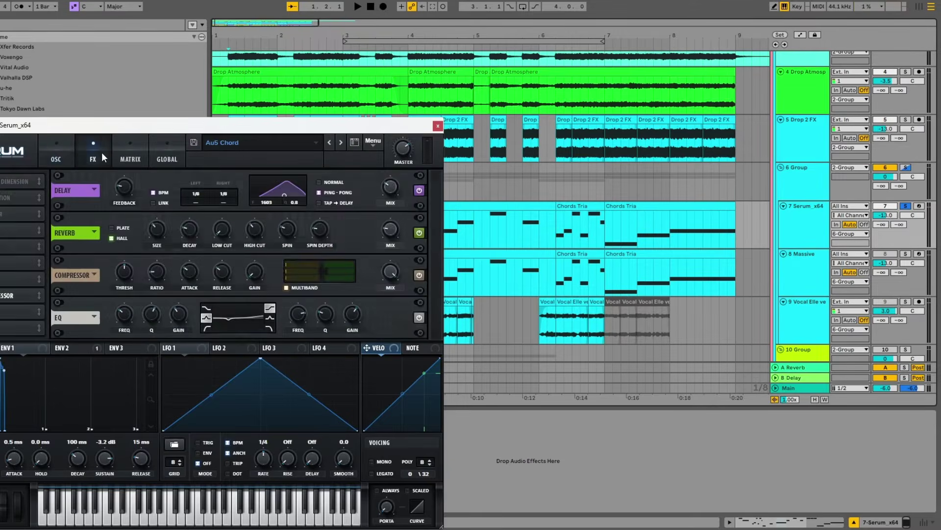
left_click(69, 153)
left_click(440, 126)
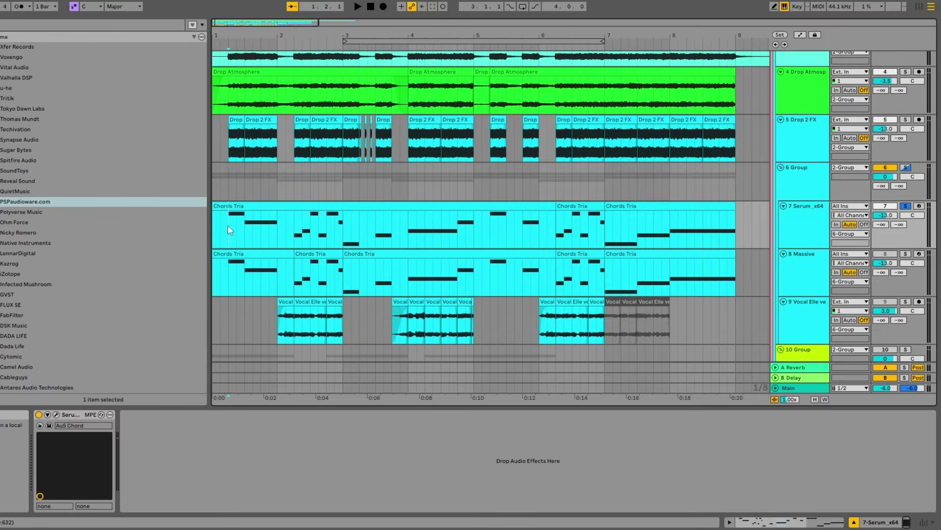
key("space")
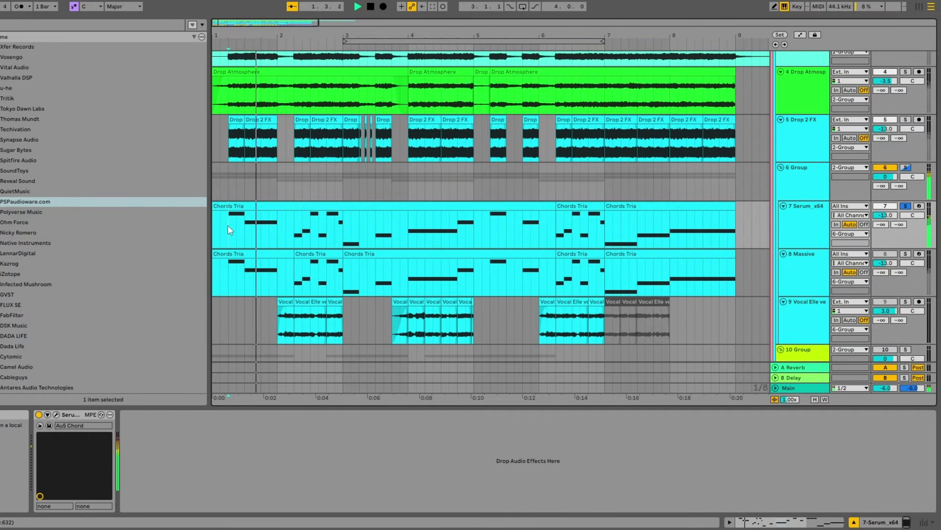
key("space")
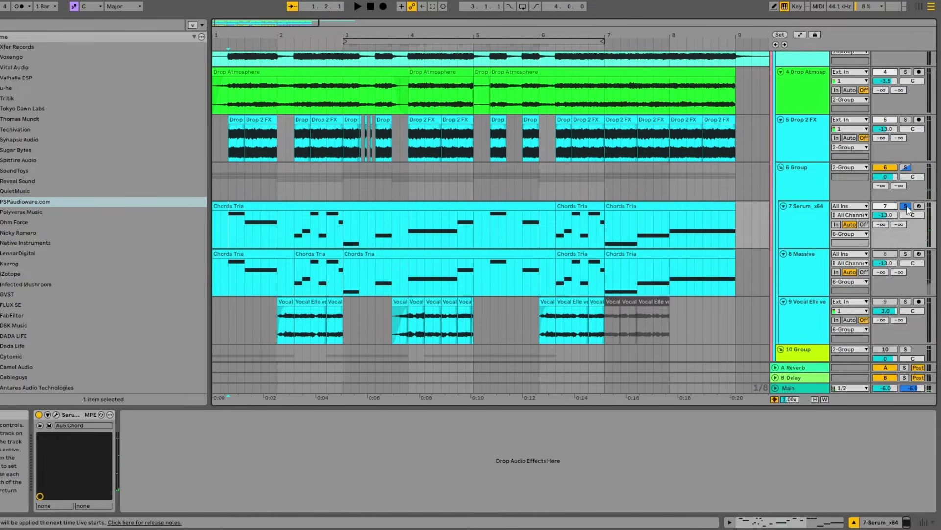
- Unsolo Serum and compare the layers from 1.2.1 with the Serum track deactivated and reactivated
left_click(230, 195)
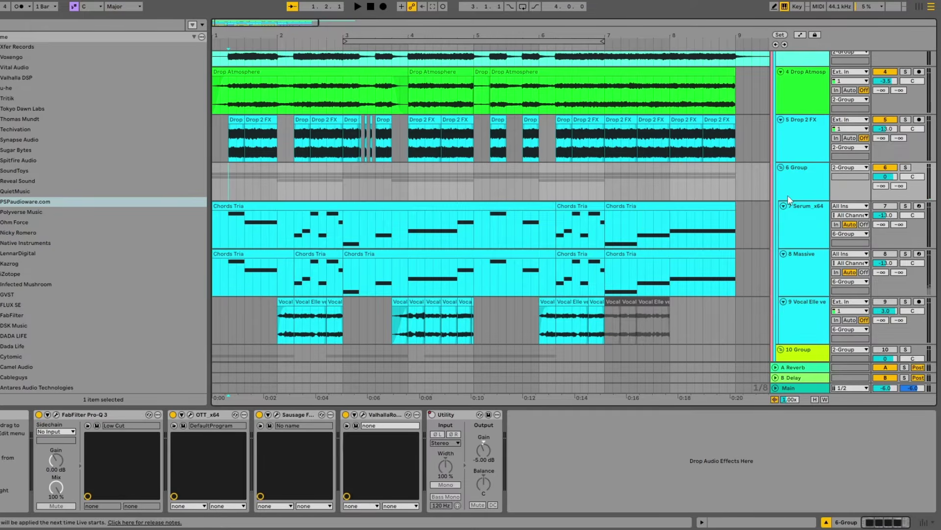
key("space")
key("space")
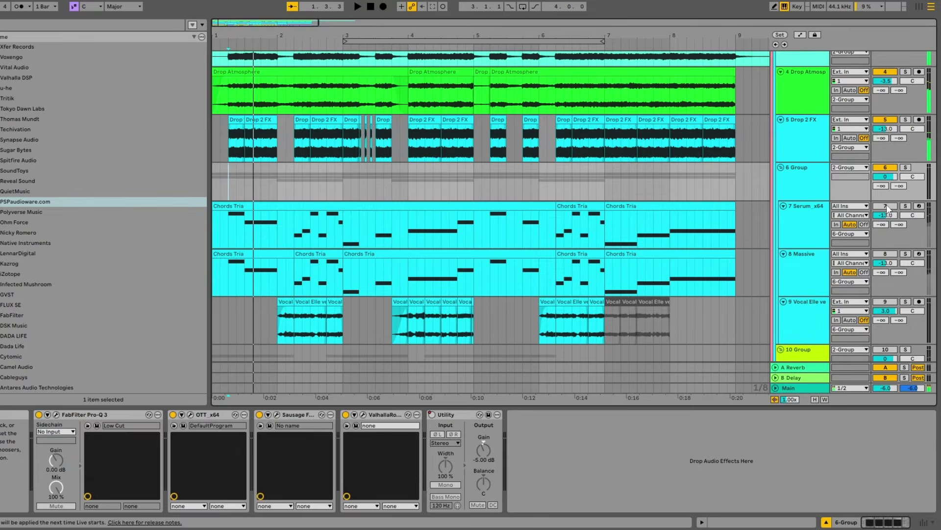
scroll(885, 206, "up", 1)
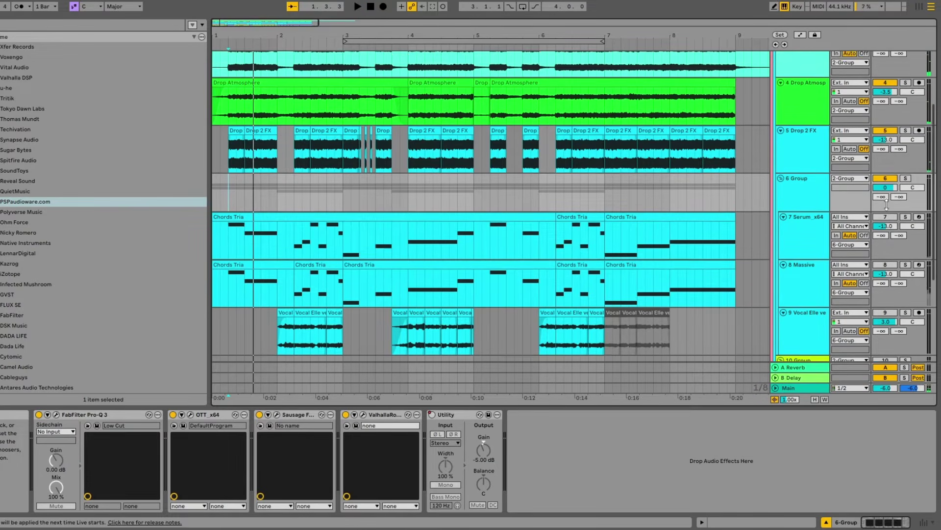
left_click(880, 216)
key("space")
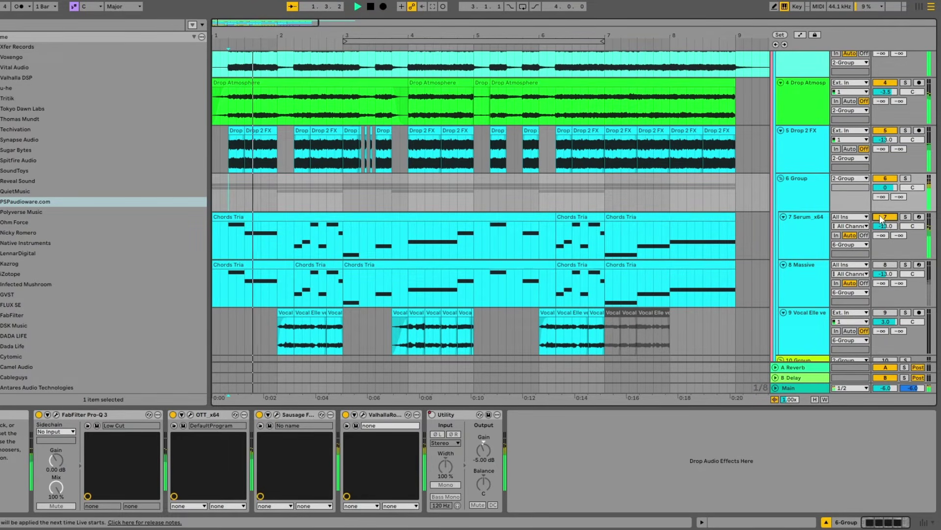
key("space")
key("space")
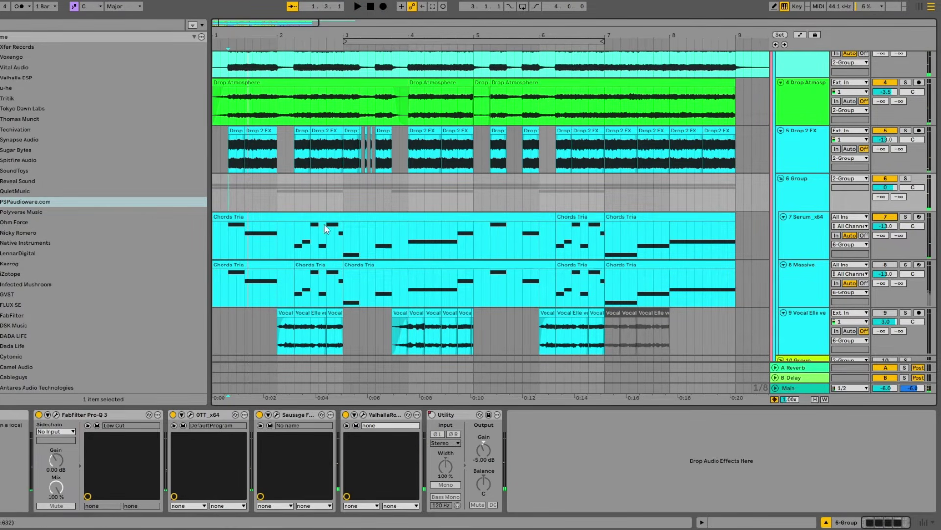
- Solo the Serum track again, highlight its opening chords, and highlight the Drop 2 FX clips from 1.2.1 to 2.1.1
left_click(236, 237)
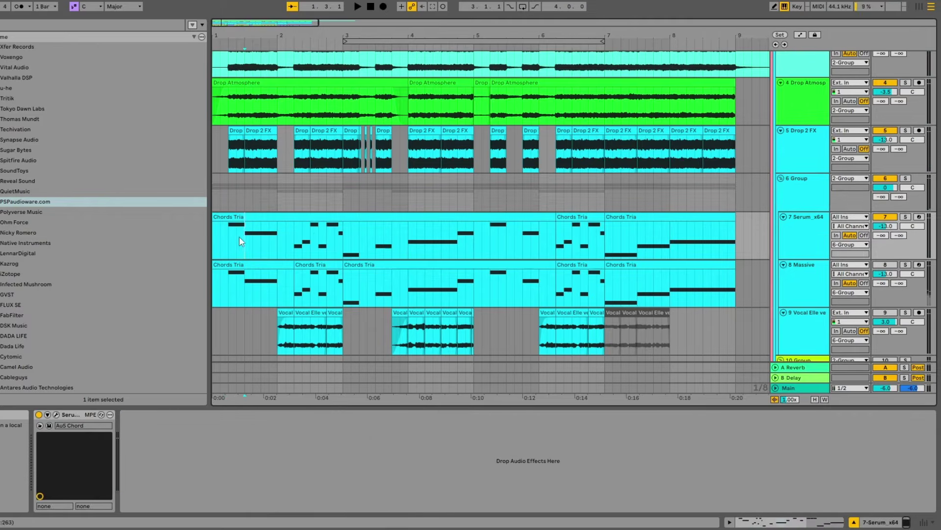
left_click(906, 217)
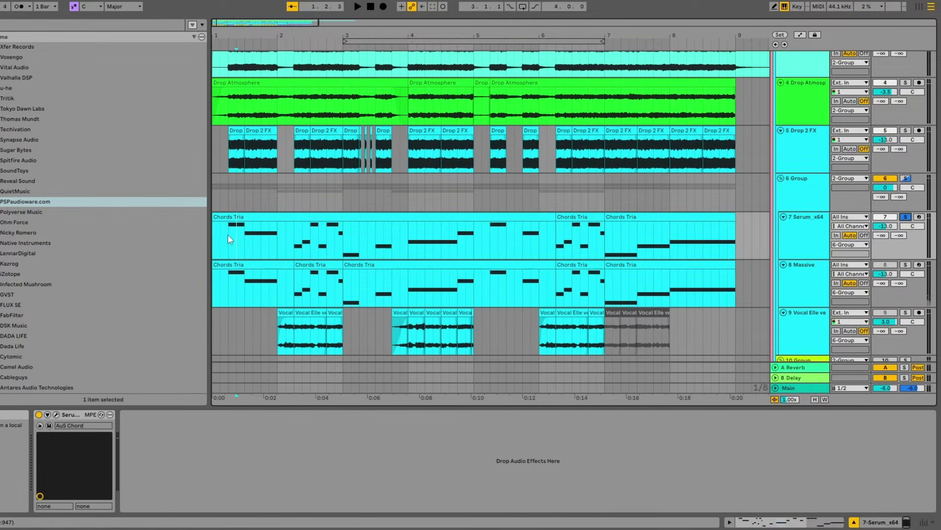
left_click_drag(228, 233, 268, 236)
left_click(233, 171)
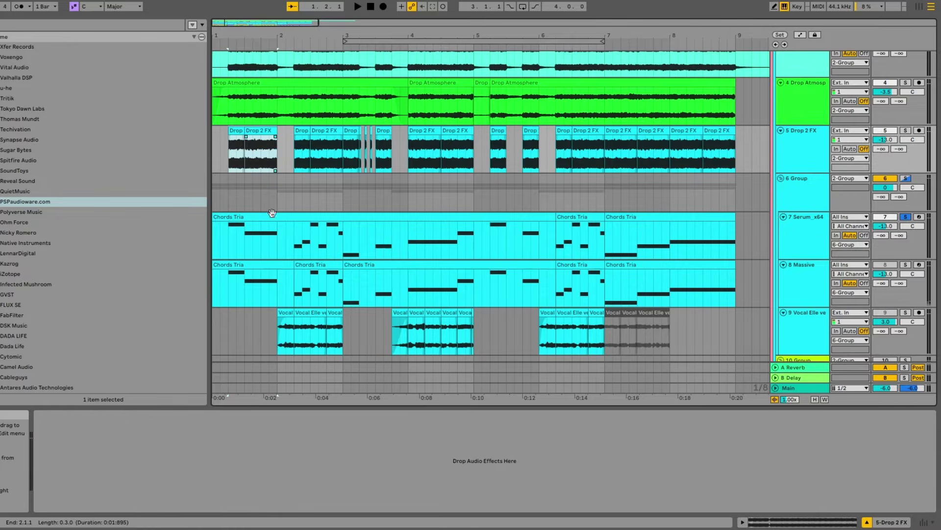
left_click(289, 239)
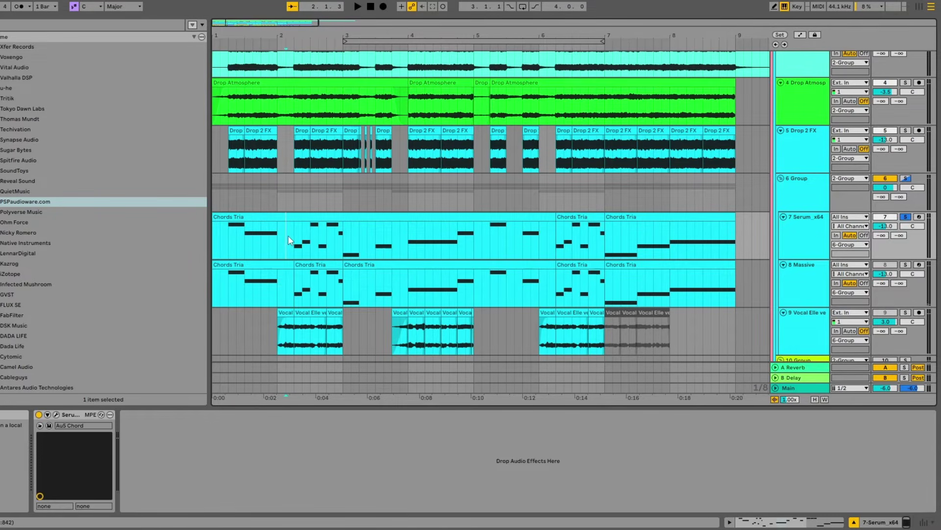
- Highlight the Serum chords from 2.2.1 to 3.1.1 and play the soloed track from 2.2.1
left_click_drag(293, 236, 344, 233)
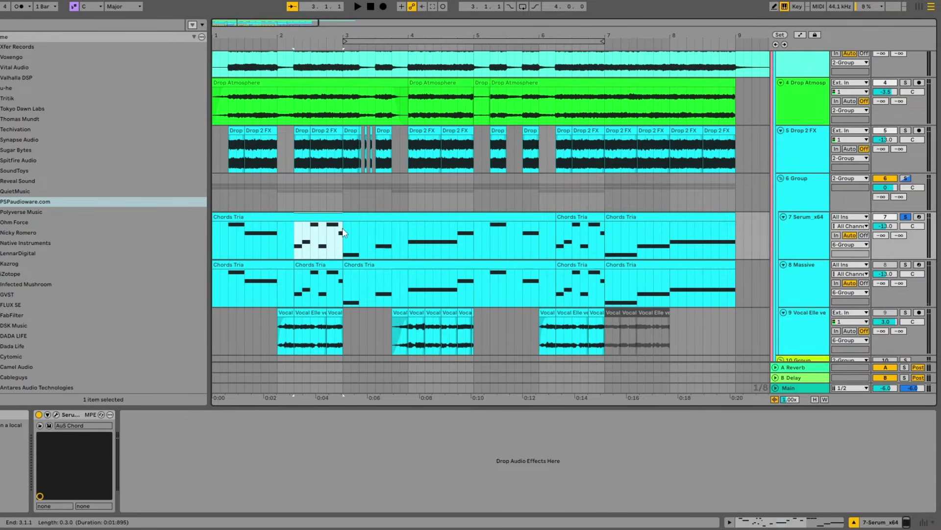
left_click(301, 246)
key("space")
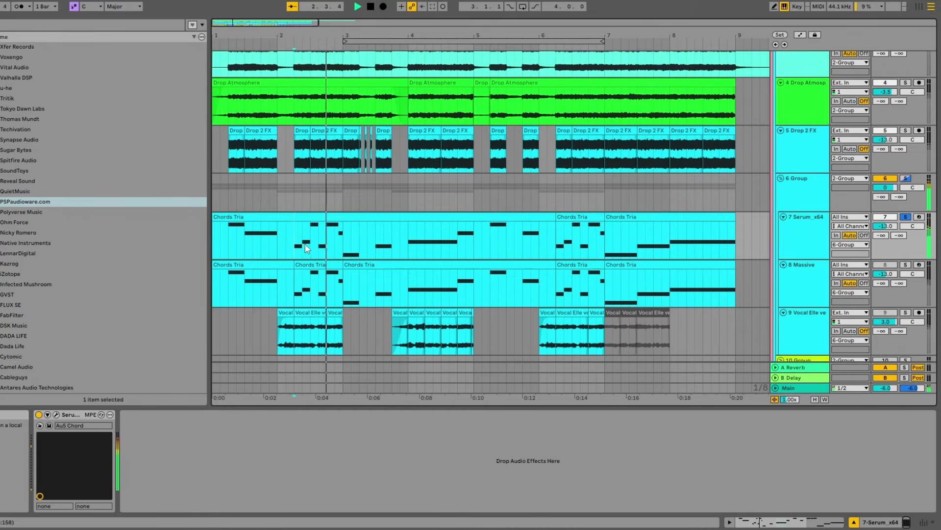
- Unsolo the Serum track, play its opening chords with the other layers, and stop at 3.1.1
left_click(256, 243)
left_click(906, 217)
key("space")
key("space")
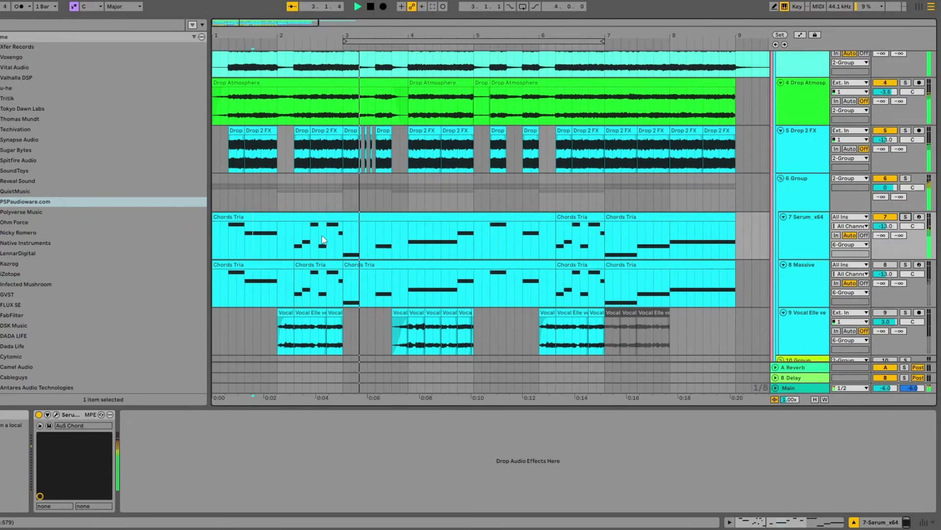
left_click(346, 252)
key("space")
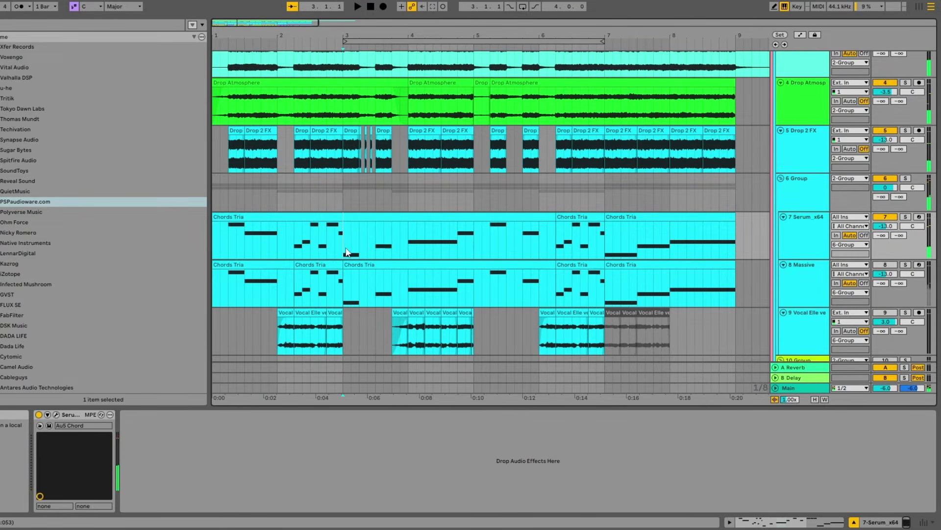
- Highlight the main chord passages in the Serum track, including 2.2.1 to 3.1.1
left_click_drag(346, 252, 449, 243)
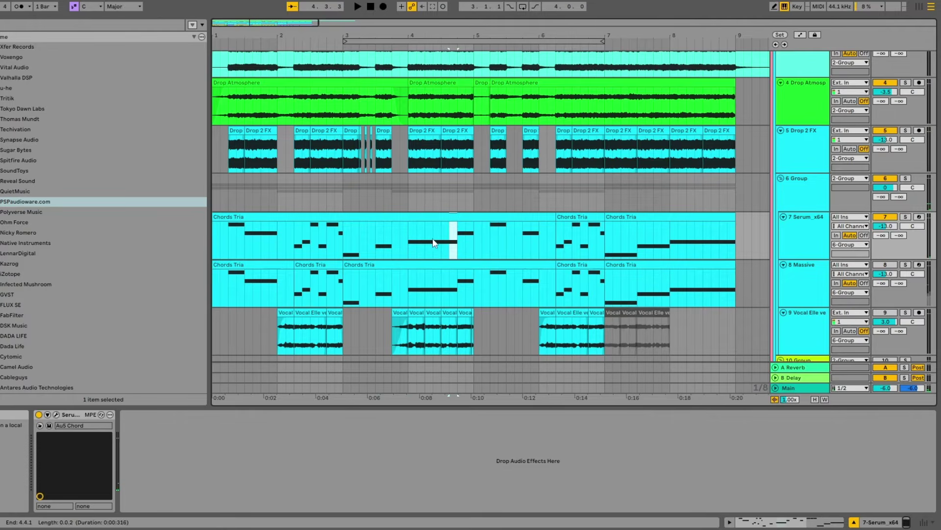
left_click_drag(295, 250, 343, 244)
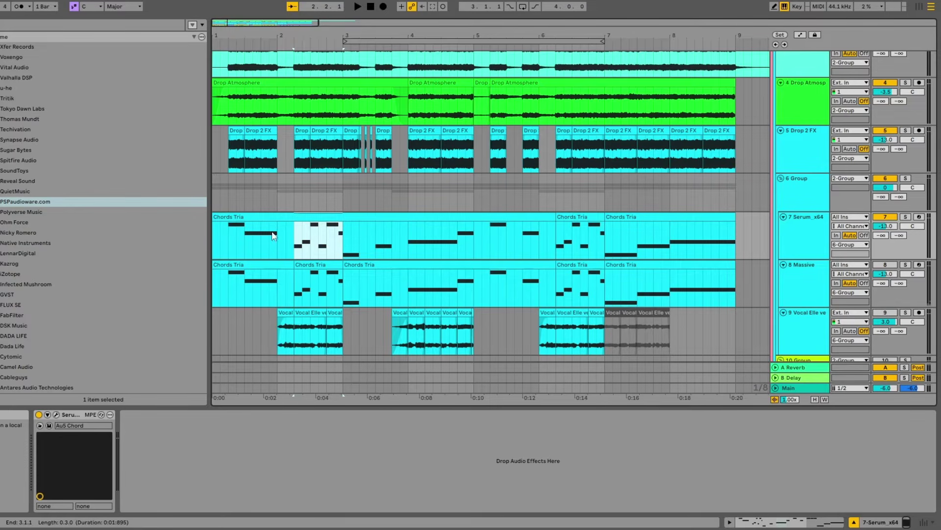
scroll(221, 217, "up", 1)
left_click_drag(228, 234, 408, 248)
left_click(407, 250)
- Show the track 6 group's effects and play the mix from the first bar
scroll(406, 250, "down", 5)
left_click(239, 150)
key("space")
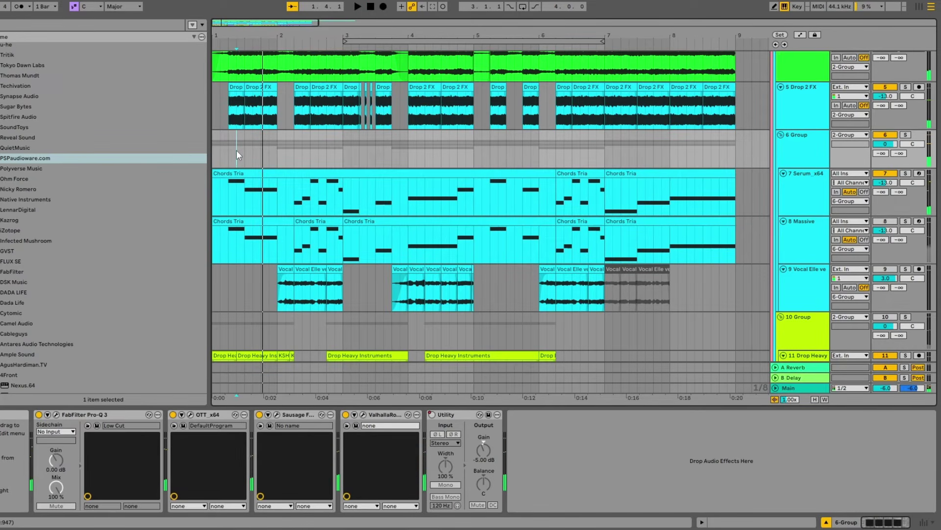
key("space")
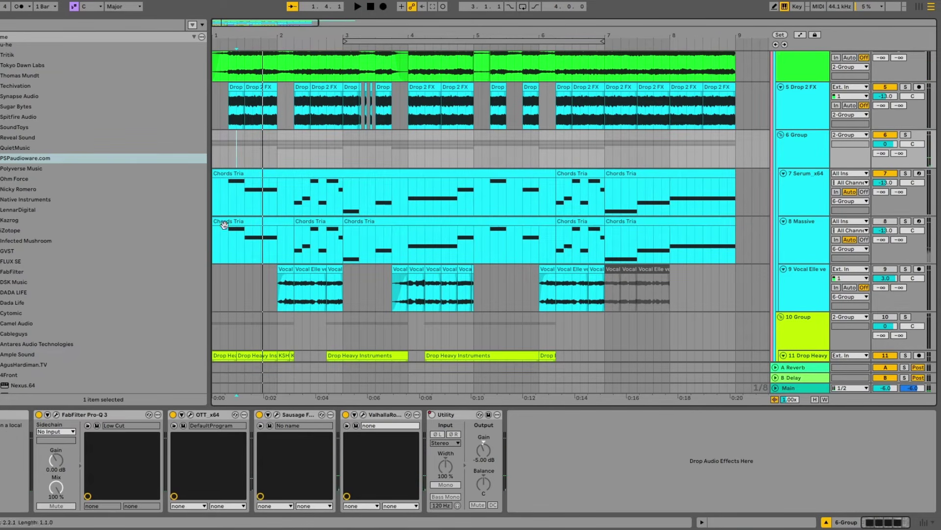
- Solo the Massive track and play its chords from 1.2.1 and from 3.1.1
left_click(224, 226)
left_click(905, 222)
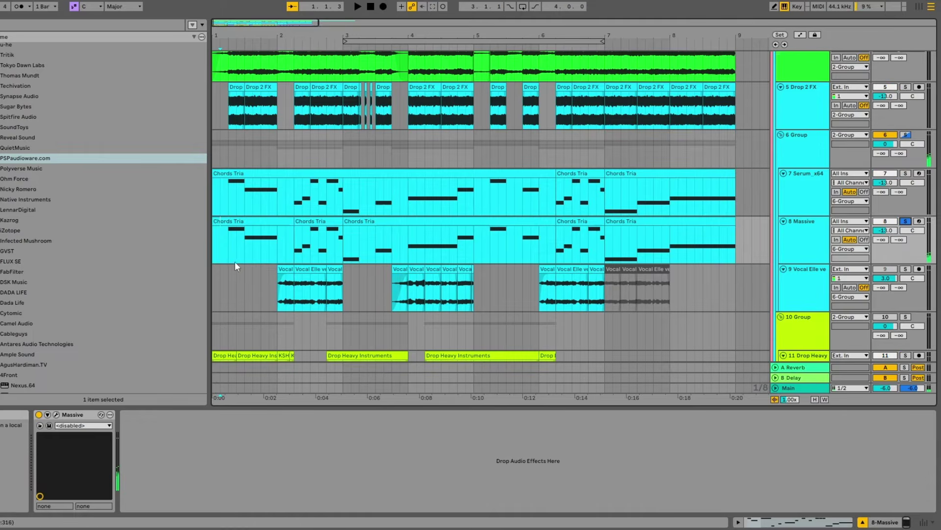
key("space")
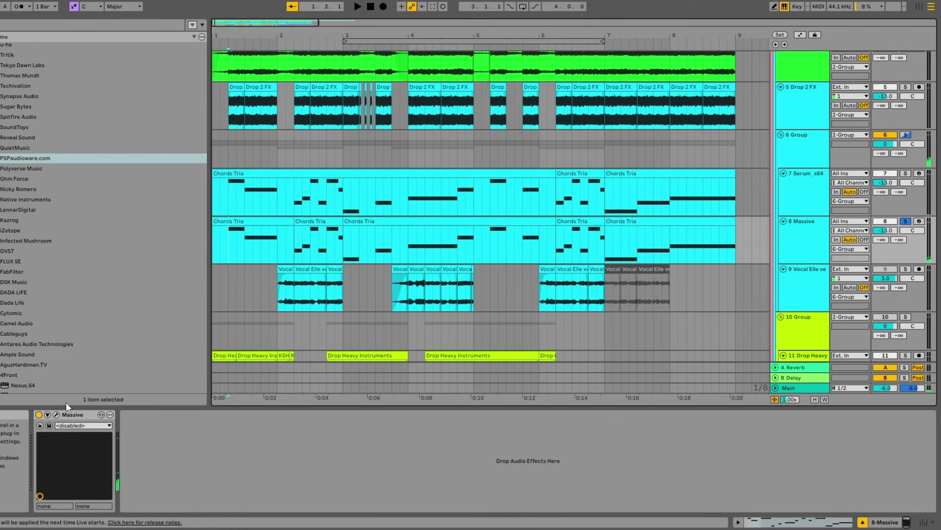
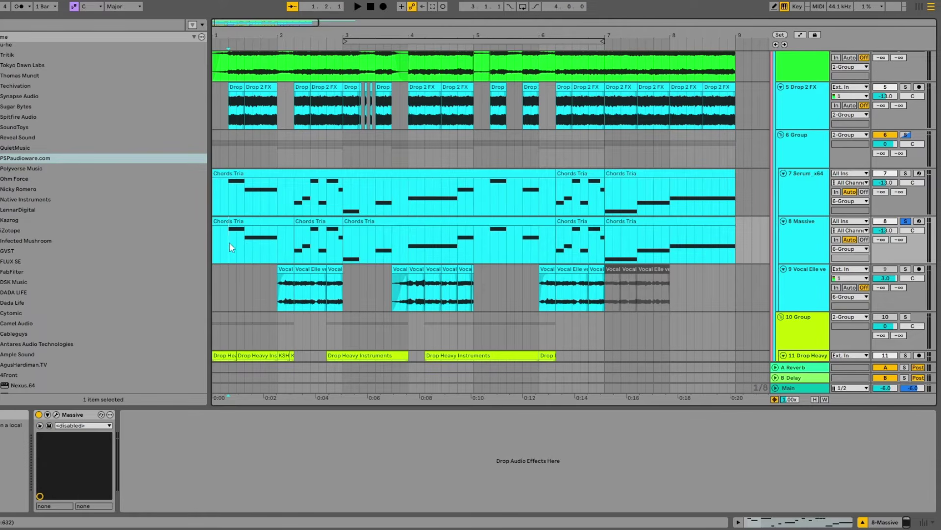
mouse_move(232, 244)
left_mouse_down()
mouse_move(264, 239)
mouse_move(224, 251)
left_mouse_up()
key("space")
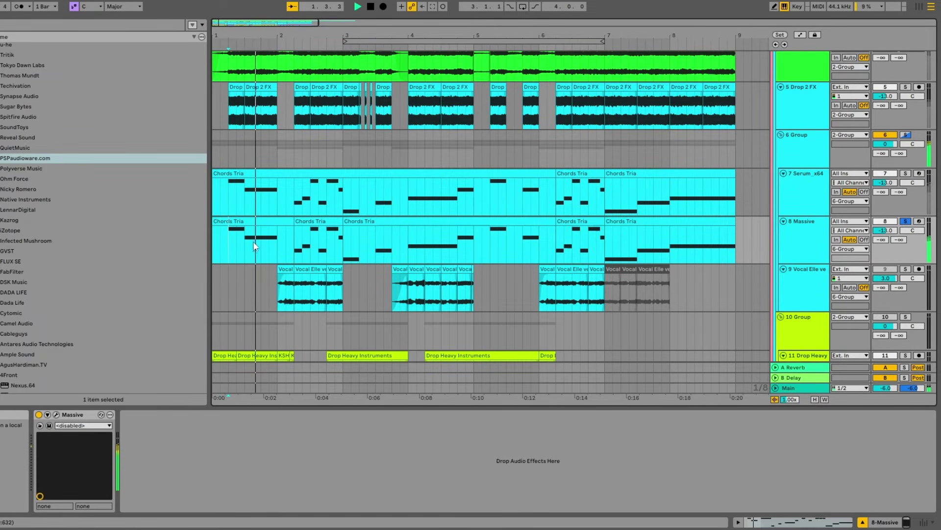
left_click_drag(295, 242, 347, 246)
left_click(346, 242)
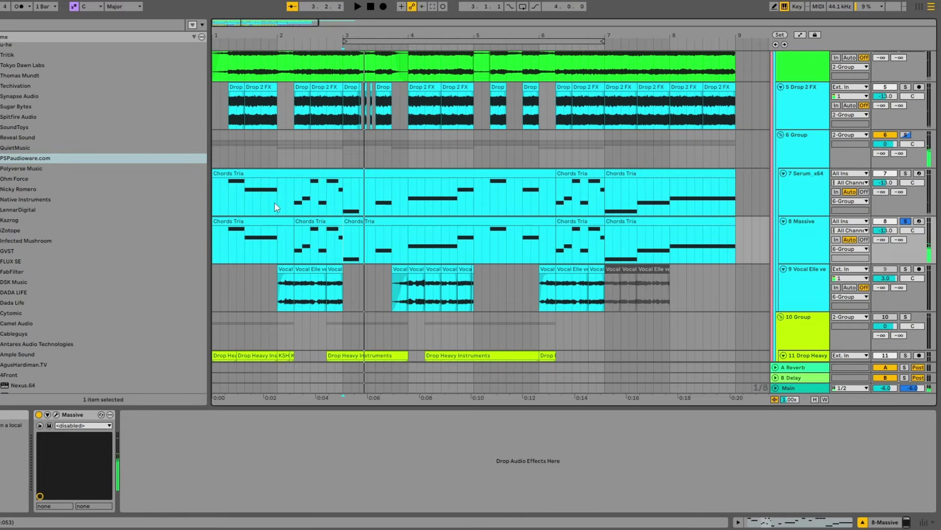
left_click(229, 196)
key("space")
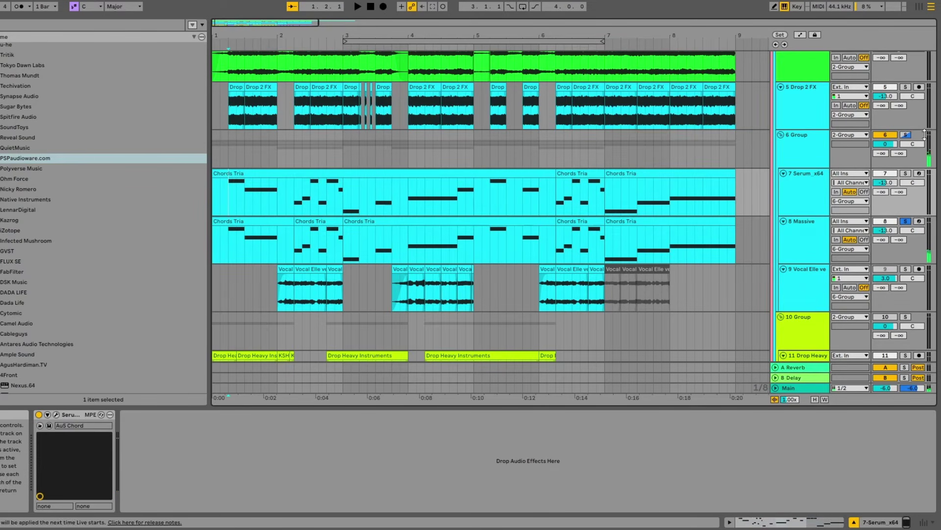
- Solo the track 6 group and play its Serum and Massive layers together from 1.2.1
left_click(906, 135)
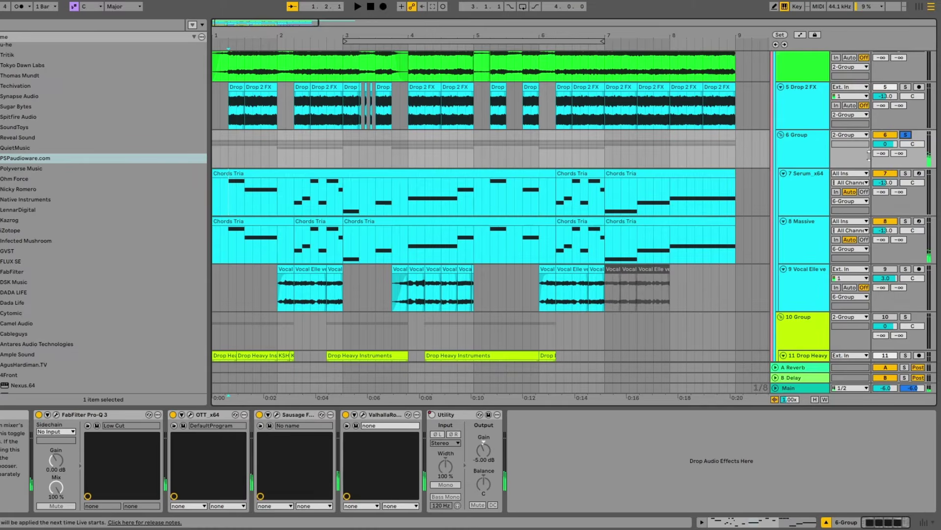
left_click(231, 235)
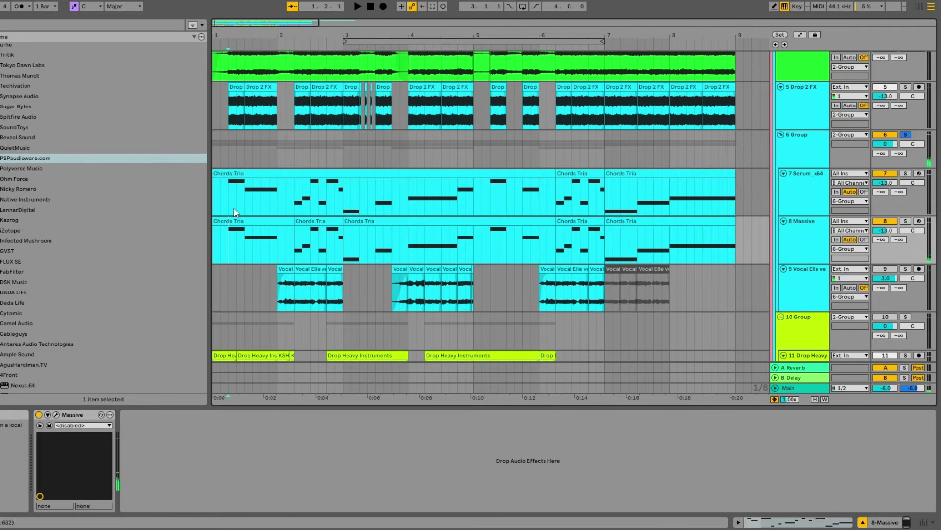
left_click(226, 184)
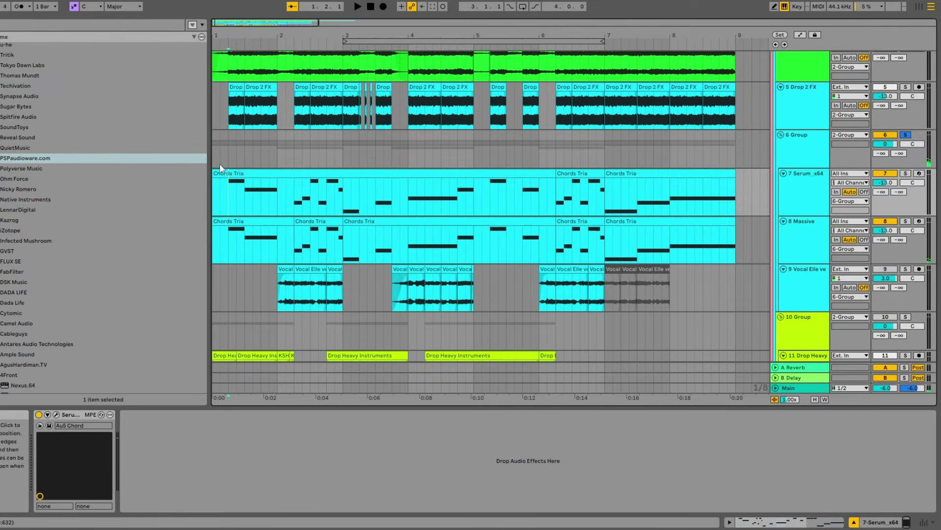
left_click(228, 154)
key("space")
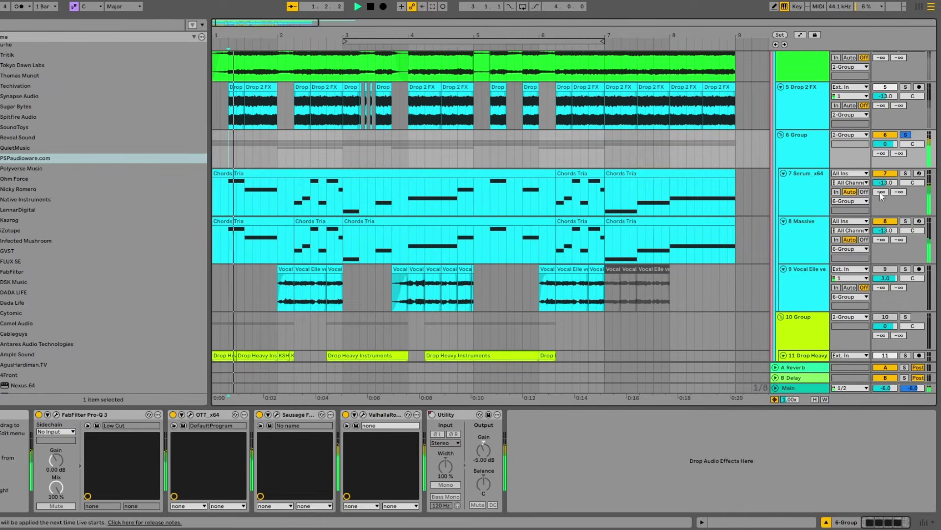
- Compare the soloed group with the Massive track deactivated and reactivated during playback
left_click(893, 221)
left_click(894, 222)
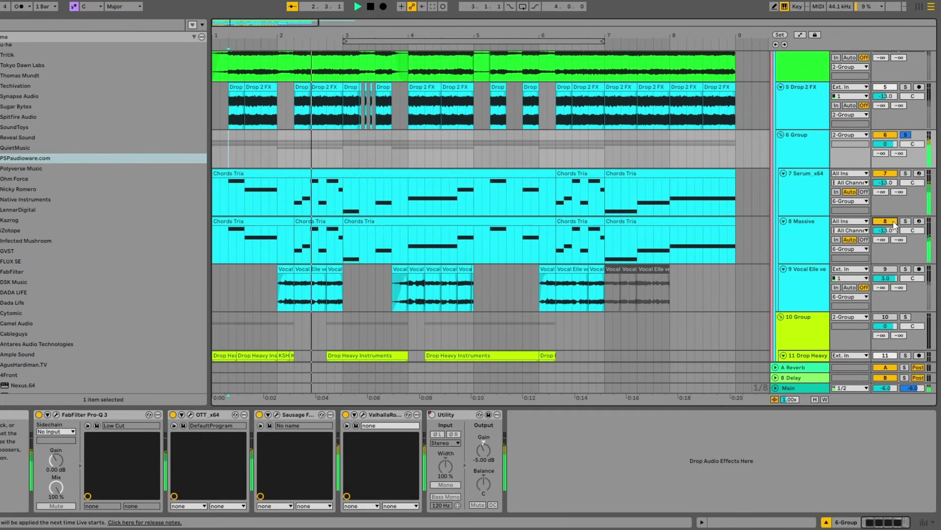
left_click(237, 206)
key("space")
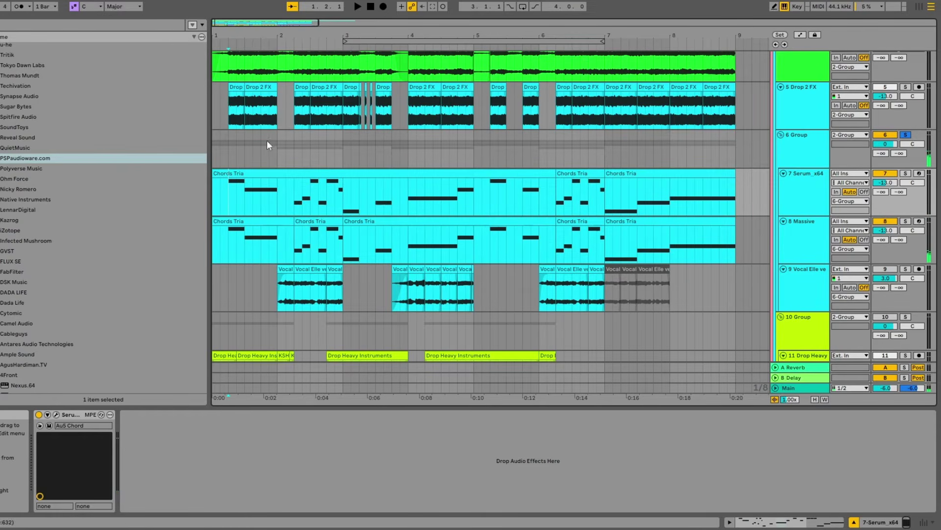
- Unsolo the track 6 group and play all active layers from 1.1.3
left_click(221, 140)
left_click(908, 135)
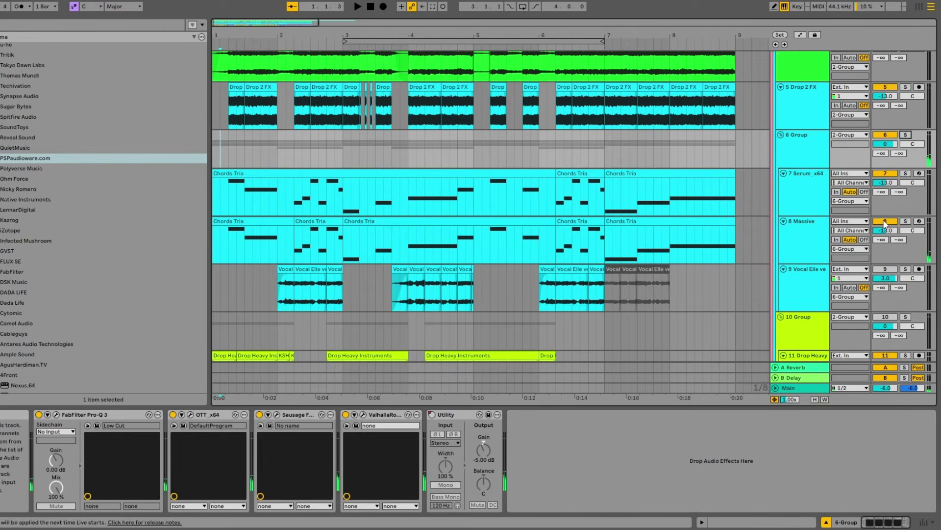
key("space")
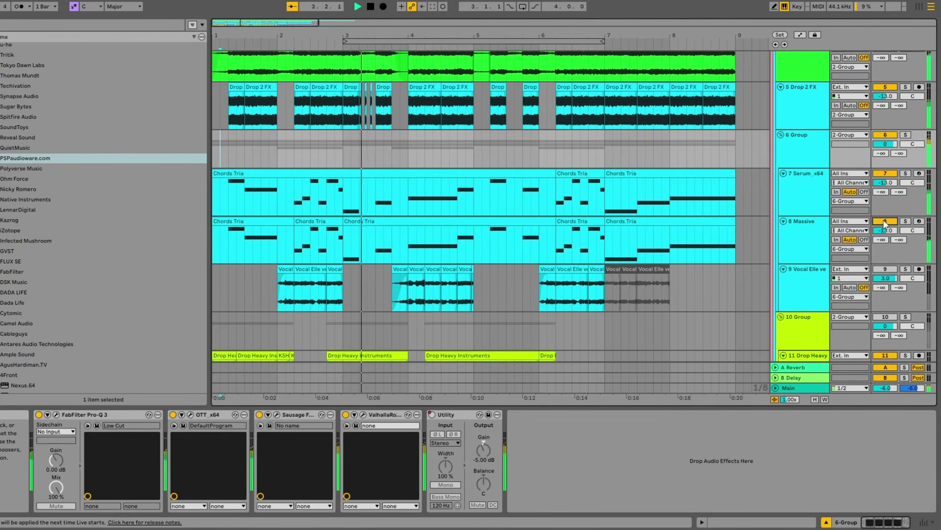
key("space")
- Show the Vocal Elle vee track's effects, solo the track, and play it from 2.1.1
left_click(232, 245)
scroll(232, 245, "down", 5)
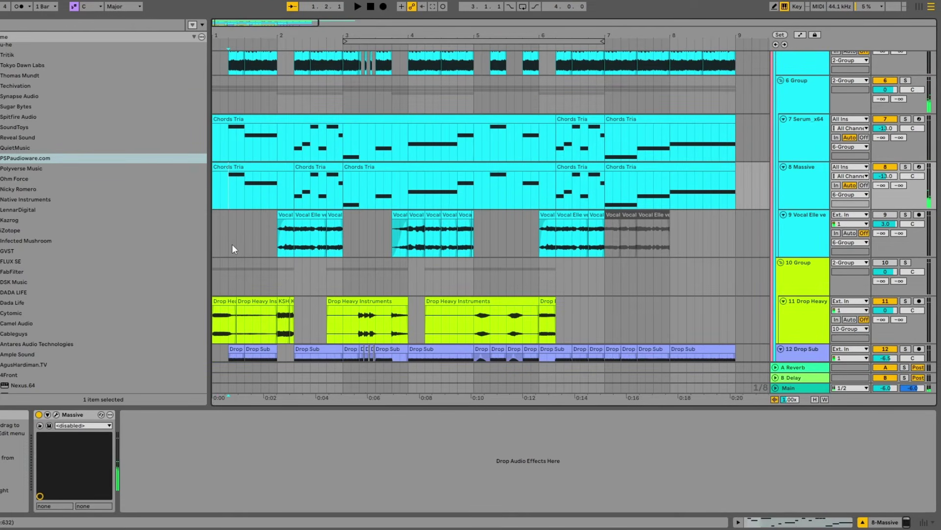
left_click(222, 232)
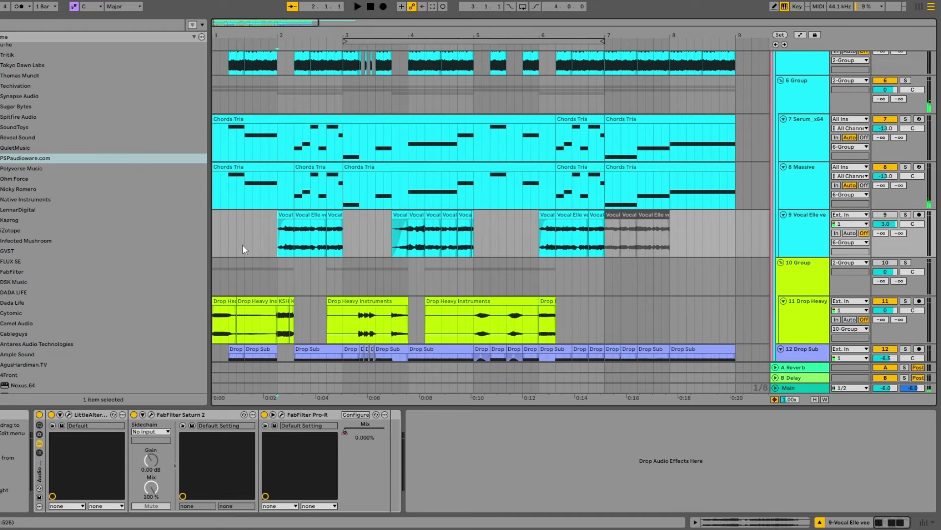
left_click(236, 240)
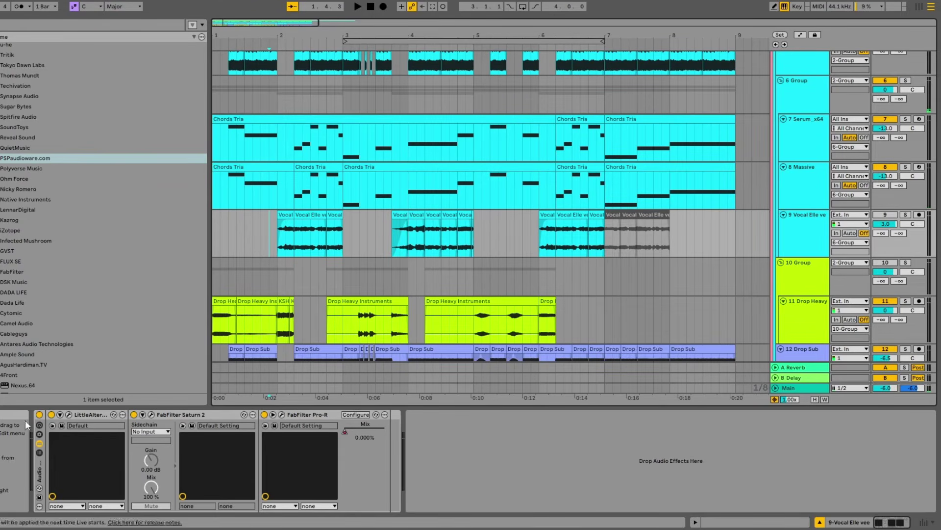
key("Right")
left_click(906, 214)
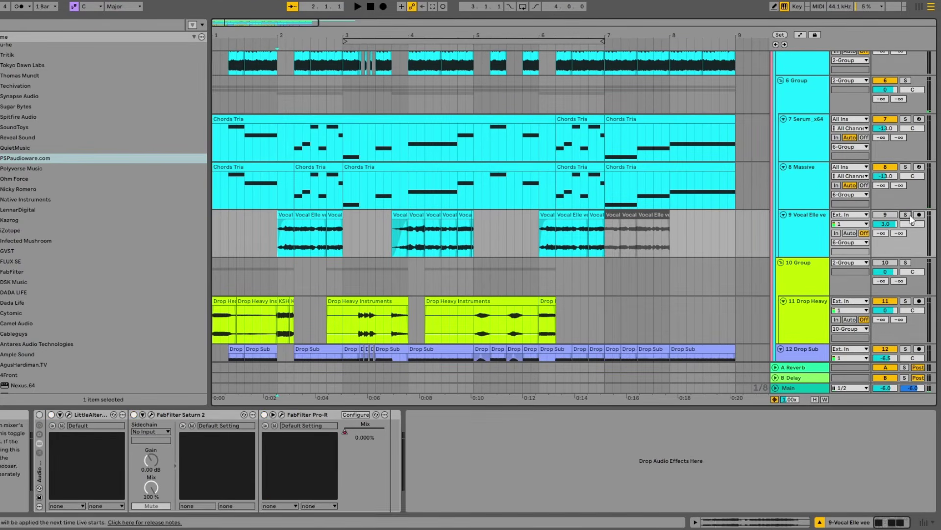
key("space")
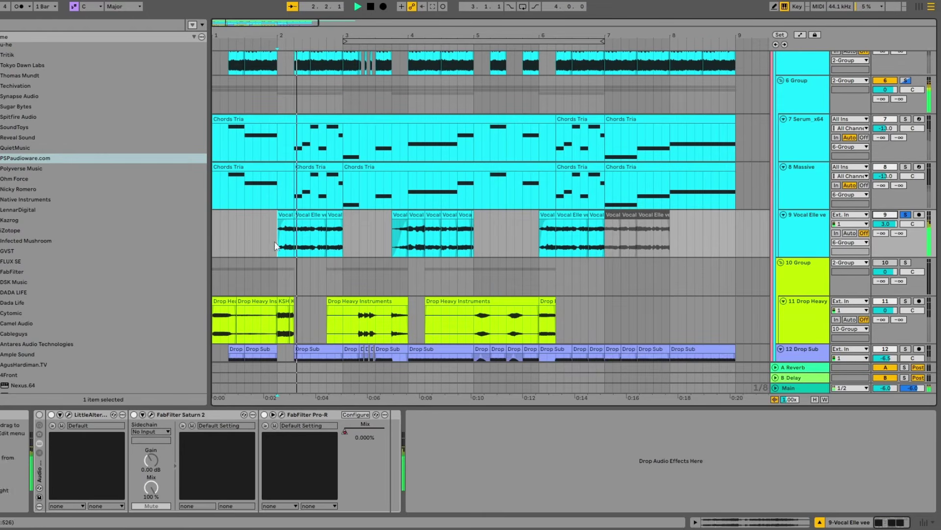
key("space")
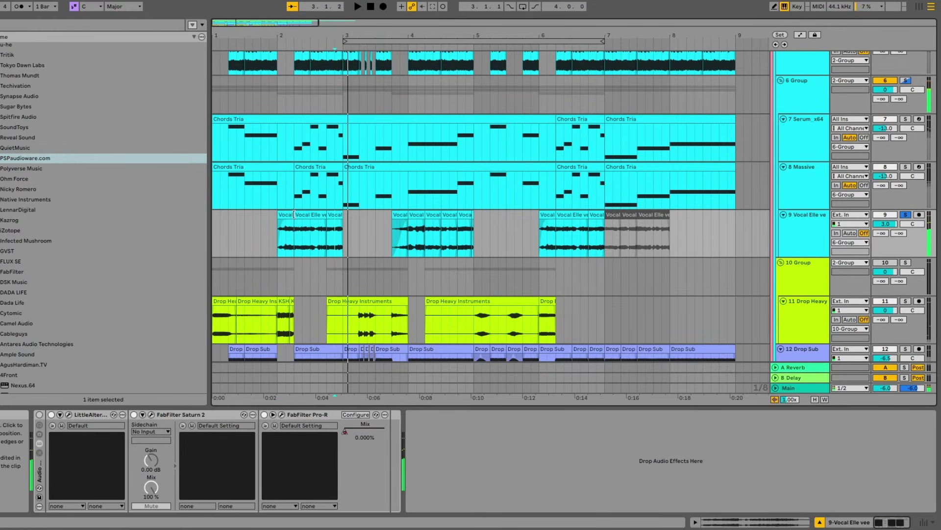
- Try consolidating the Vocal Elle vee clips from 2.1.1 to 4.4.1, play the result, and undo the consolidation
left_click_drag(279, 235, 460, 235)
key("ctrl+j")
key("space")
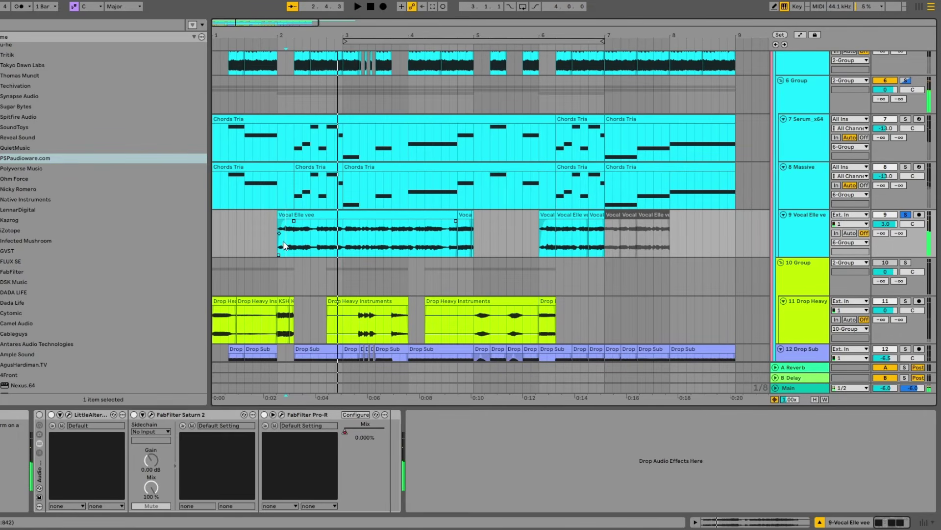
left_click(284, 245)
key("space")
key("ctrl+z")
- Play the soloed Vocal Elle vee clips from 2.2.1 and from 3.4.1
left_click(289, 246)
key("space")
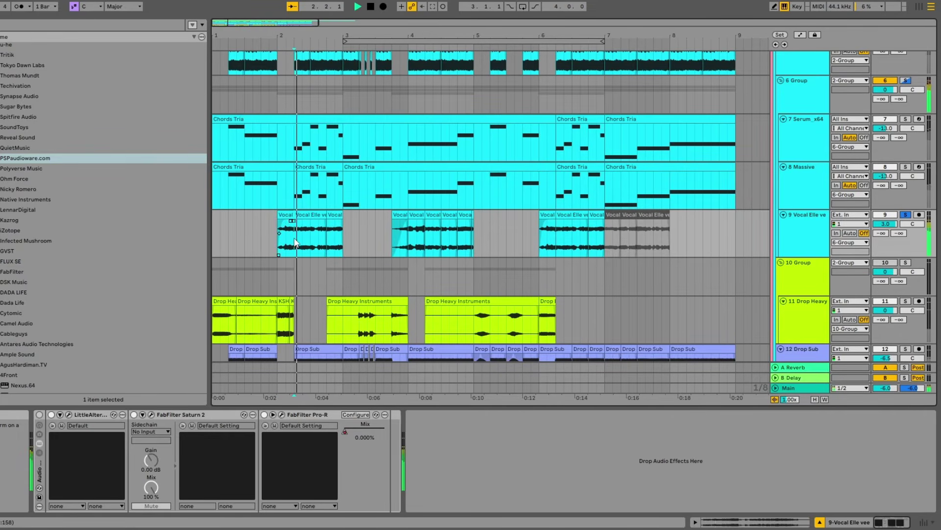
key("space")
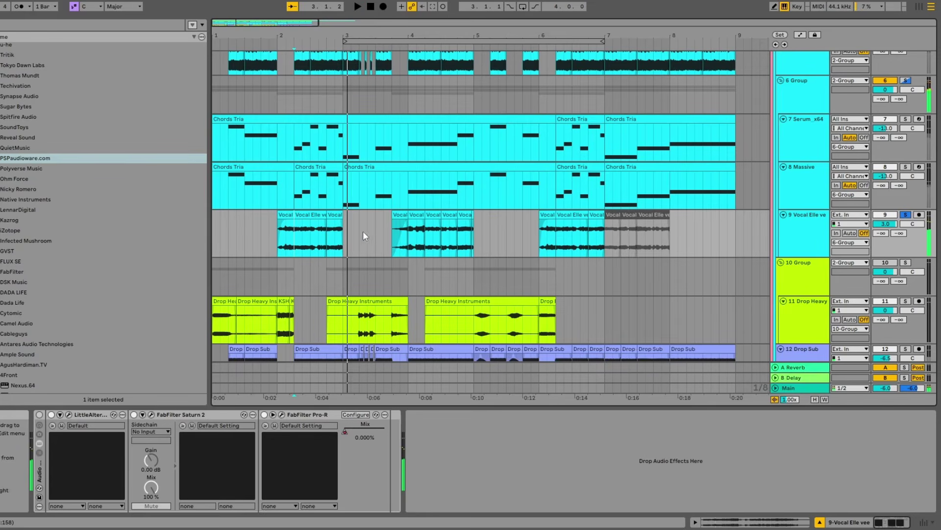
left_click(393, 239)
key("space")
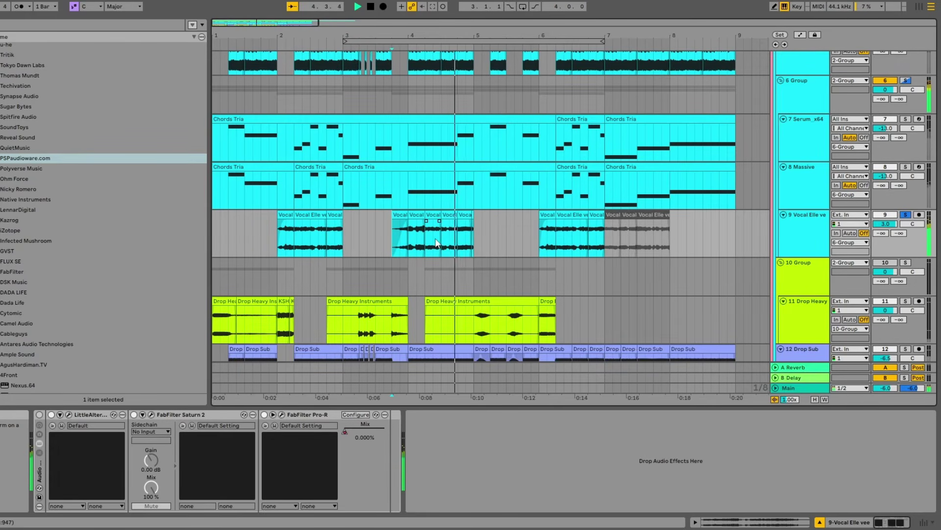
key("space")
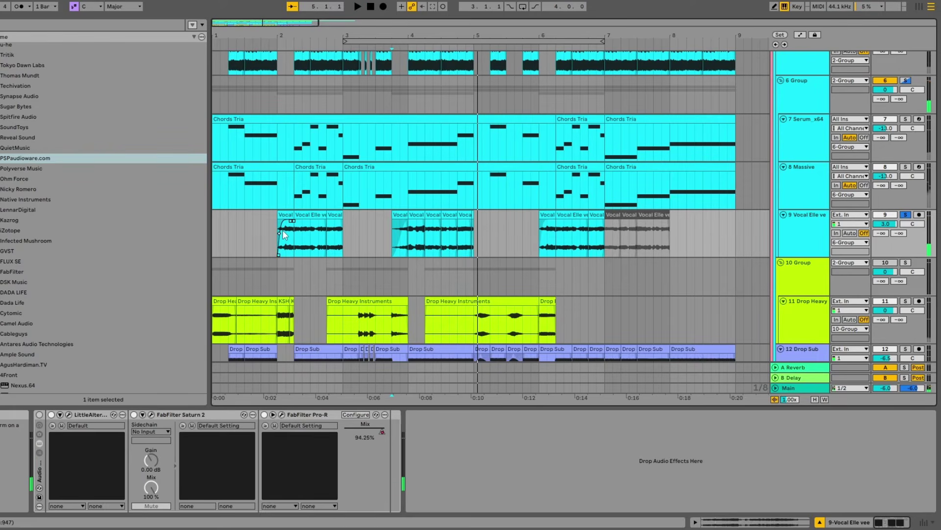
- Play the first group of soloed vocal clips from 2.1.1 to 3.1.1
left_click(291, 242)
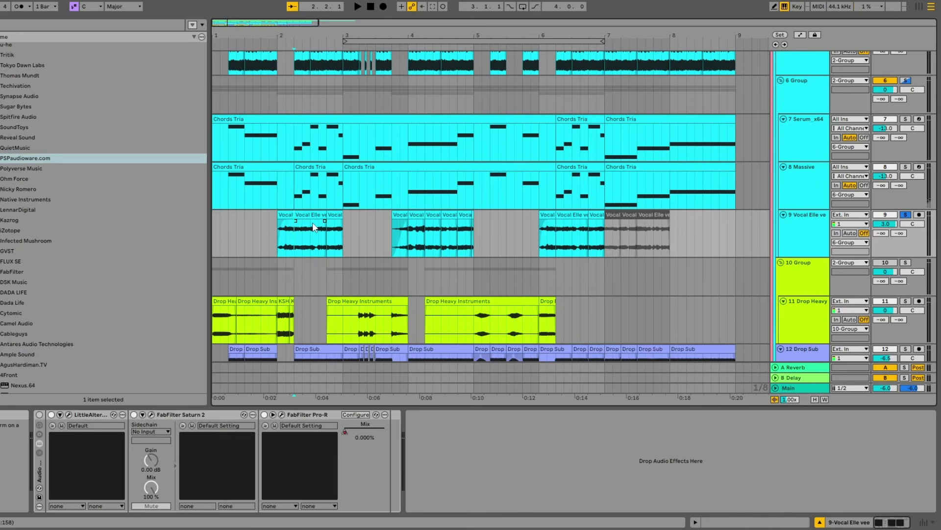
left_click(273, 243)
key("space")
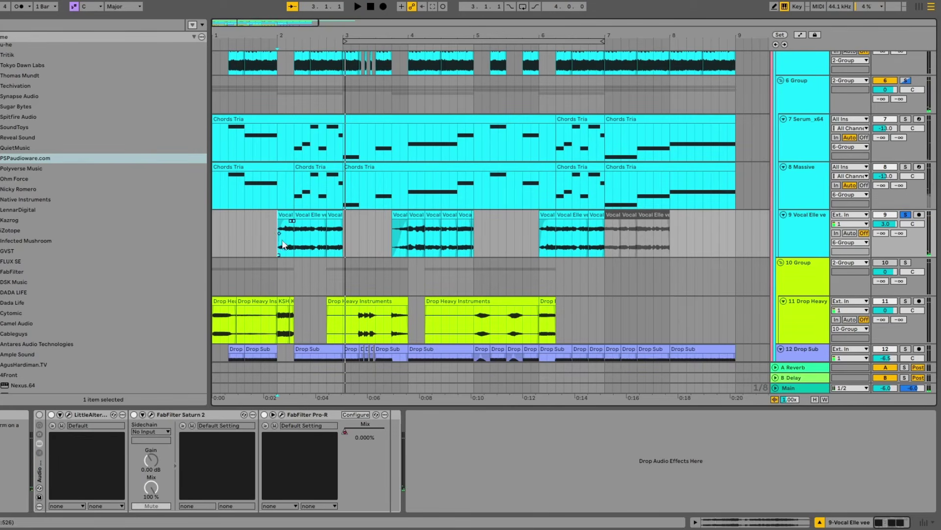
- Solo the Massive track together with the Vocal Elle vee track and play both from 2.2.1
left_click(294, 194)
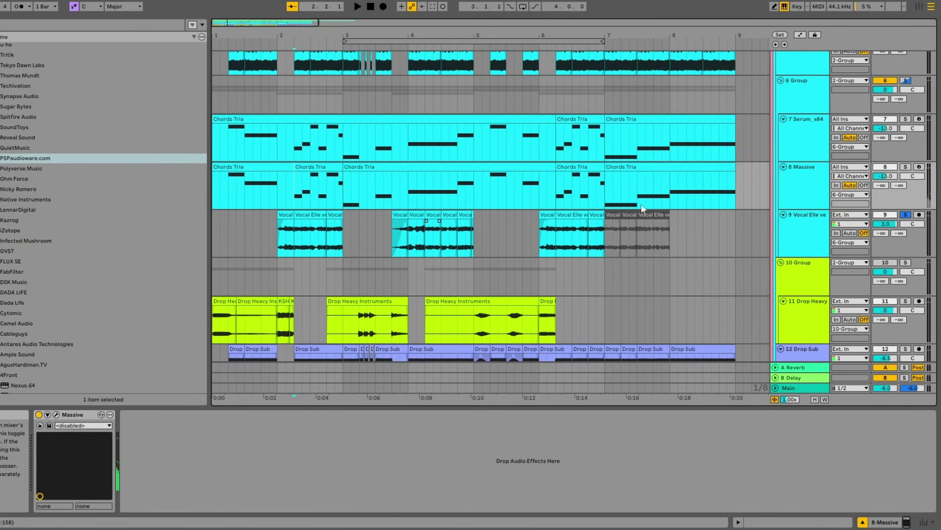
left_click_drag(279, 251, 335, 245)
left_click(307, 197)
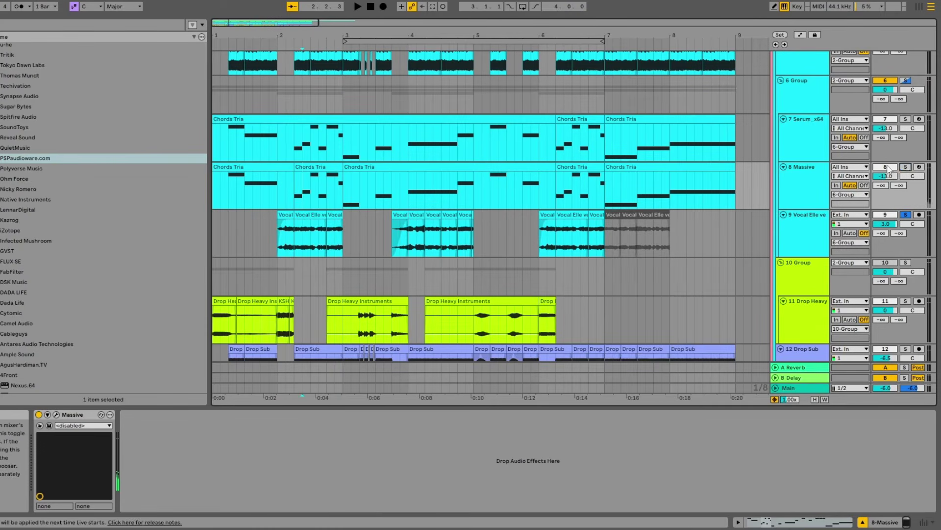
key("space")
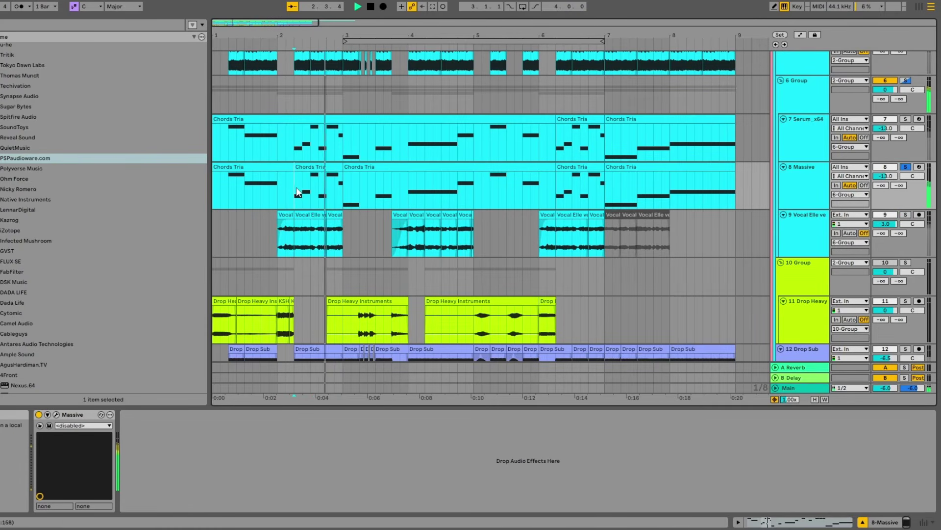
- Clear the Massive solo and solo only the Vocal Elle vee track, with the playback position at 2.1.1
left_click_drag(286, 254, 291, 258)
left_click(279, 252)
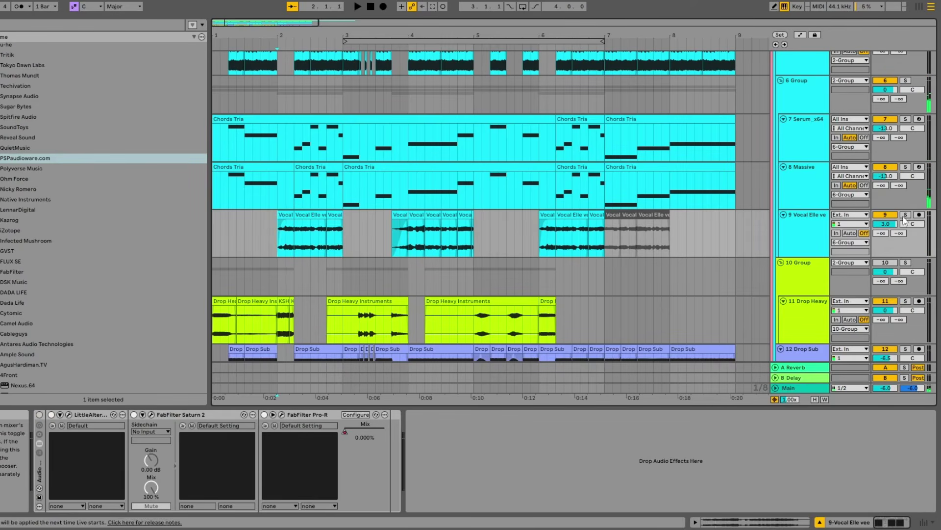
left_click(905, 215)
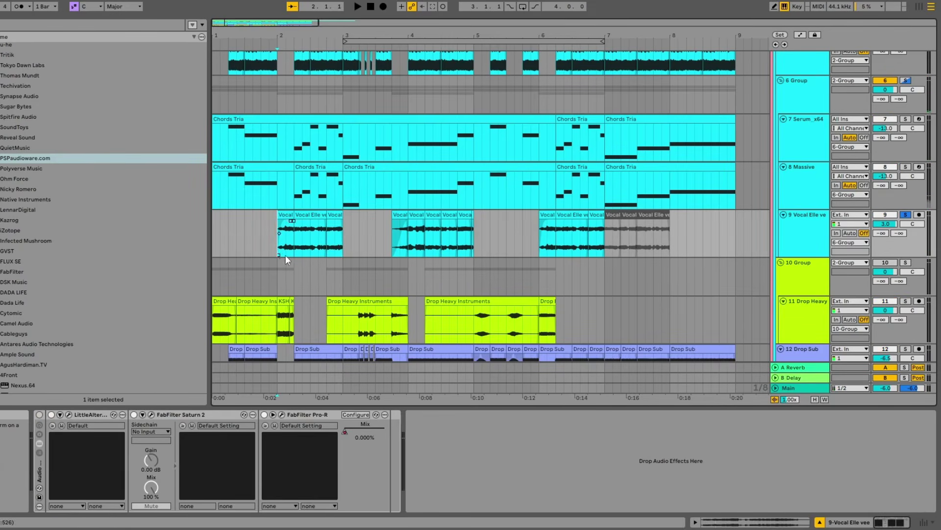
- Enable the Vocal Elle vee effect rack with only LittleAlterBoy active, bypassing FabFilter Saturn 2 and FabFilter Pro-R
left_click(40, 415)
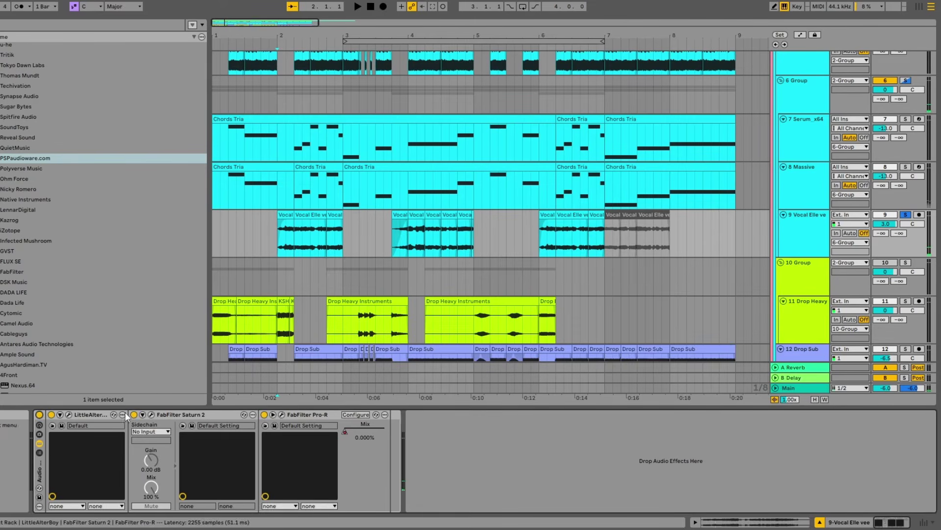
left_click(265, 415)
left_click(266, 415)
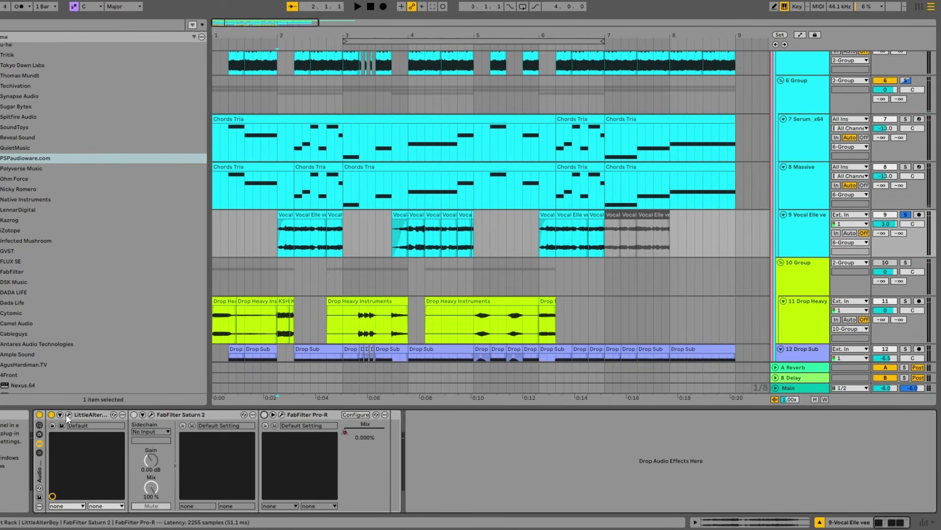
- Play the first group of soloed vocal clips up to bar 3 with only LittleAlterBoy processing them
left_click(272, 240)
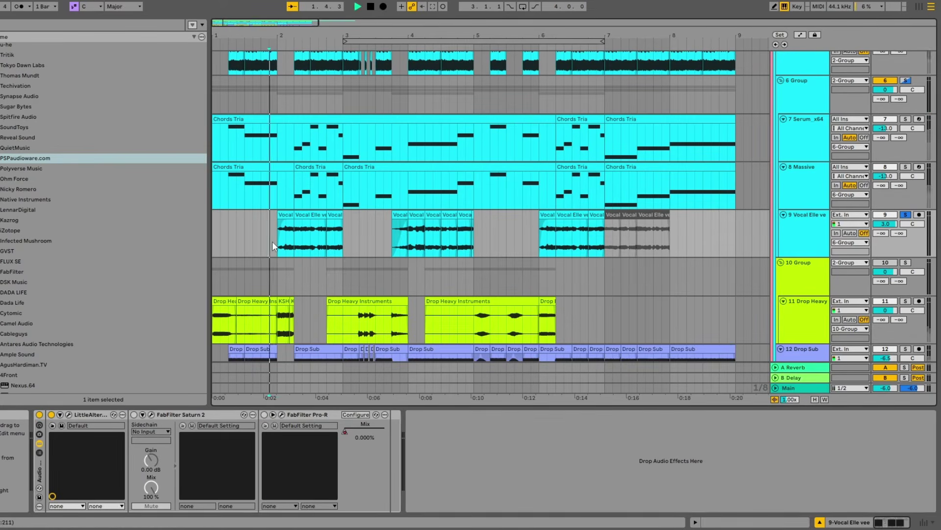
key("space")
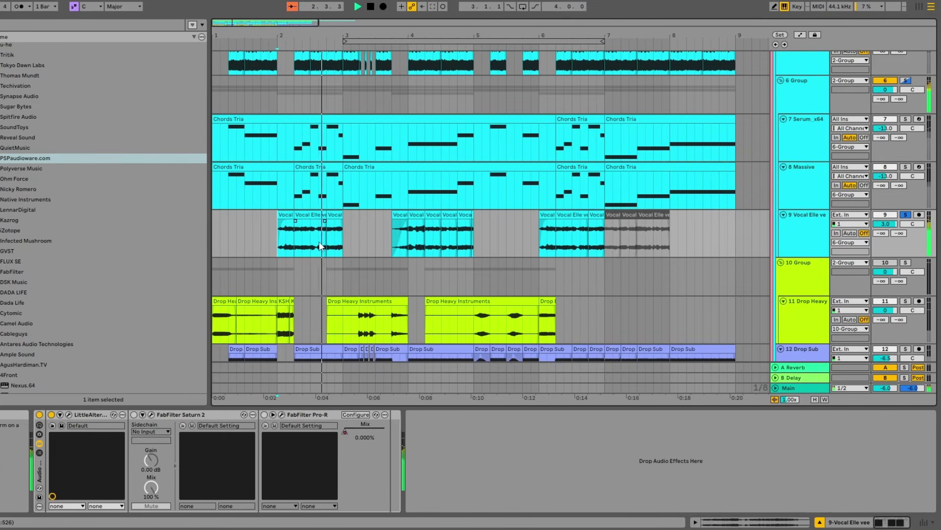
key("space")
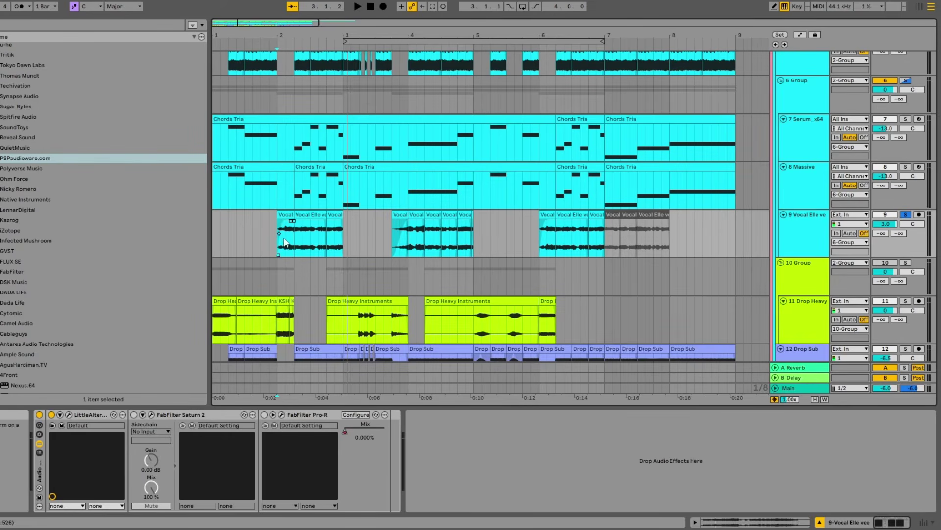
left_click(276, 222)
key("space")
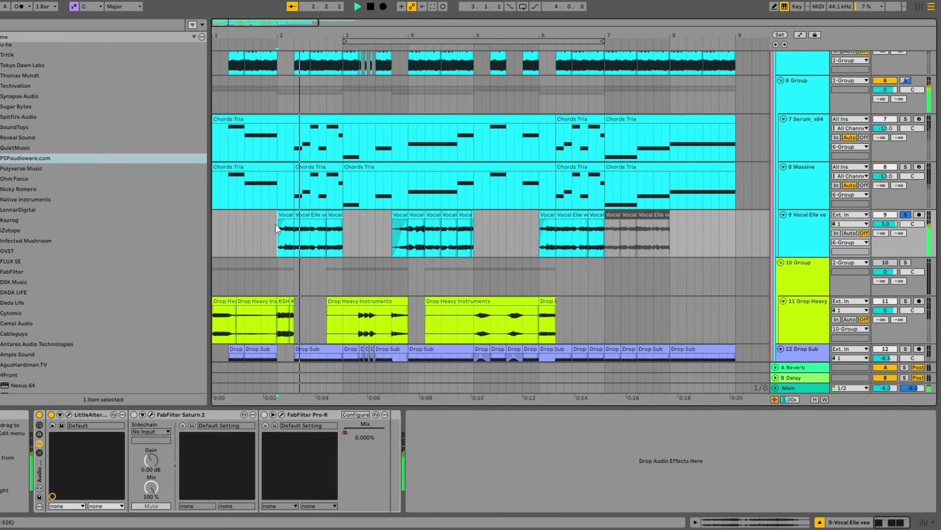
key("space")
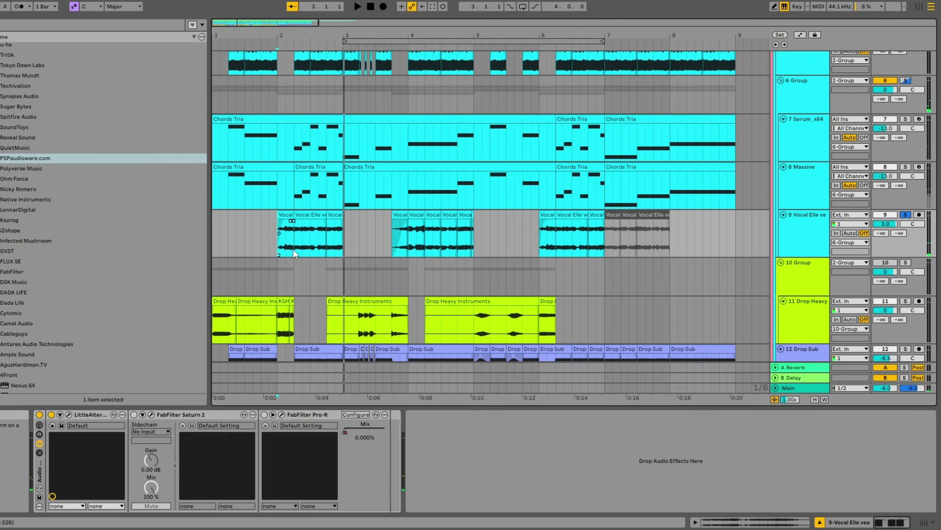
- Enable FabFilter Saturn 2 on the vocal track and inspect its Broken Tube saturation style and drive setting
left_click(278, 223)
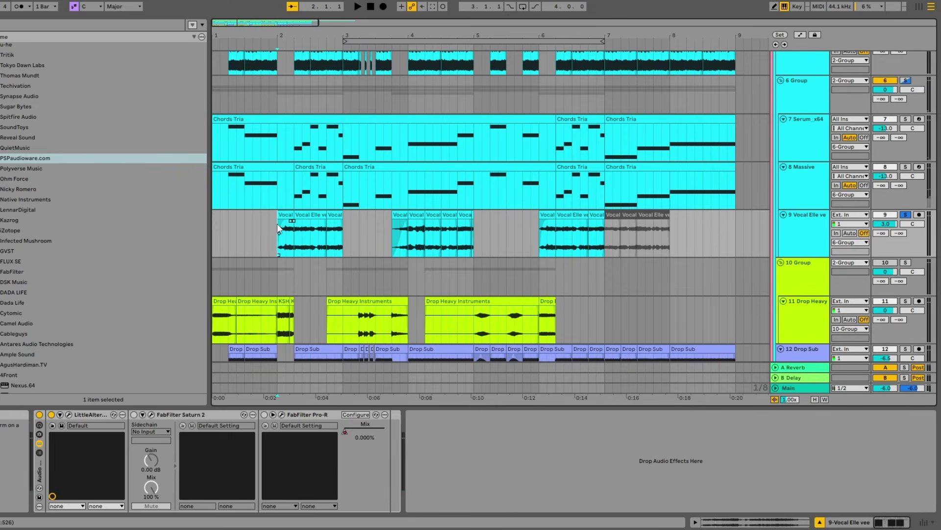
left_click(134, 414)
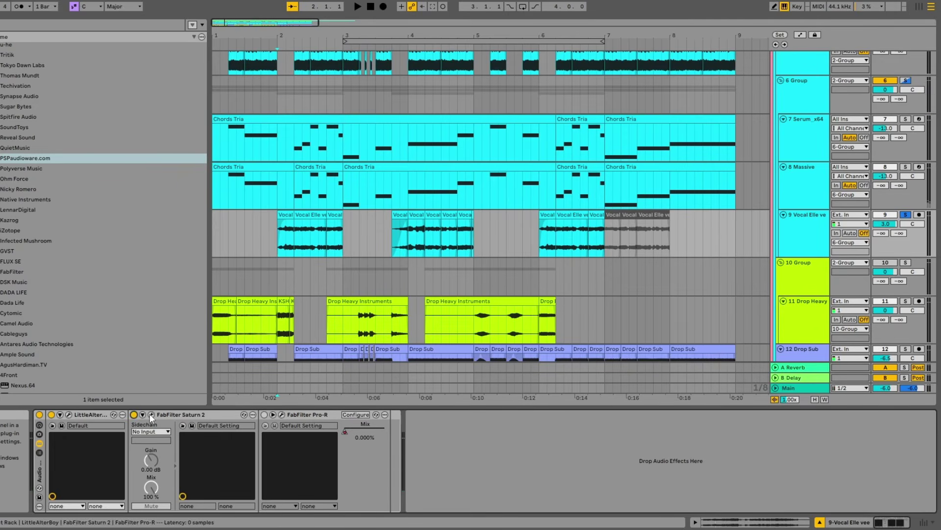
left_click(150, 414)
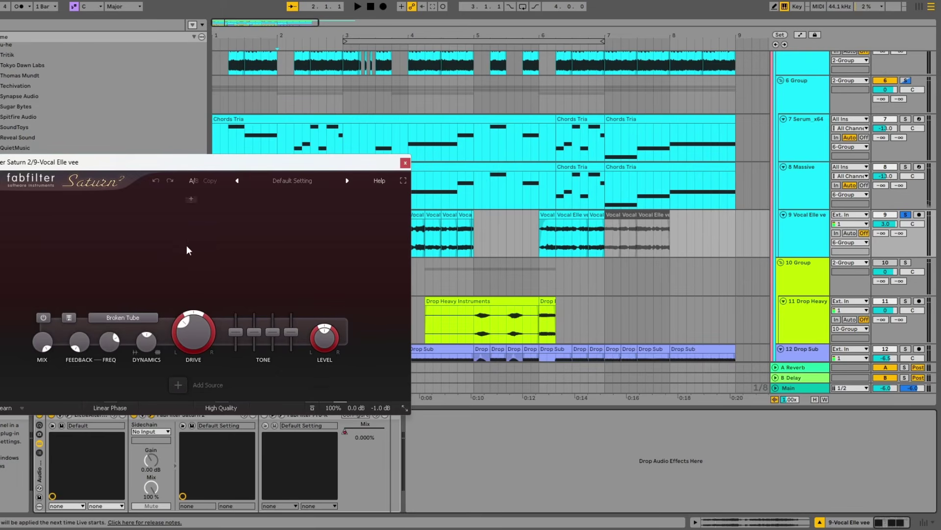
left_click(133, 319)
mouse_move(117, 332)
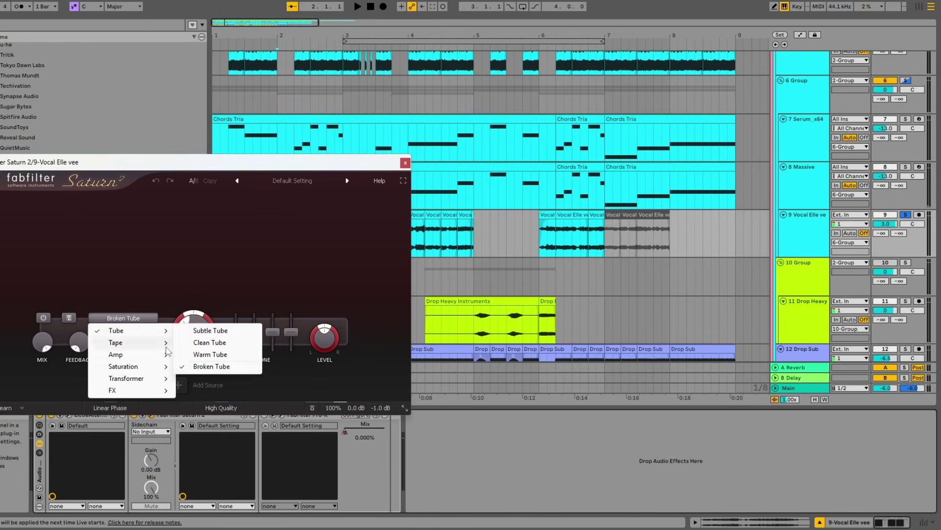
left_click(225, 366)
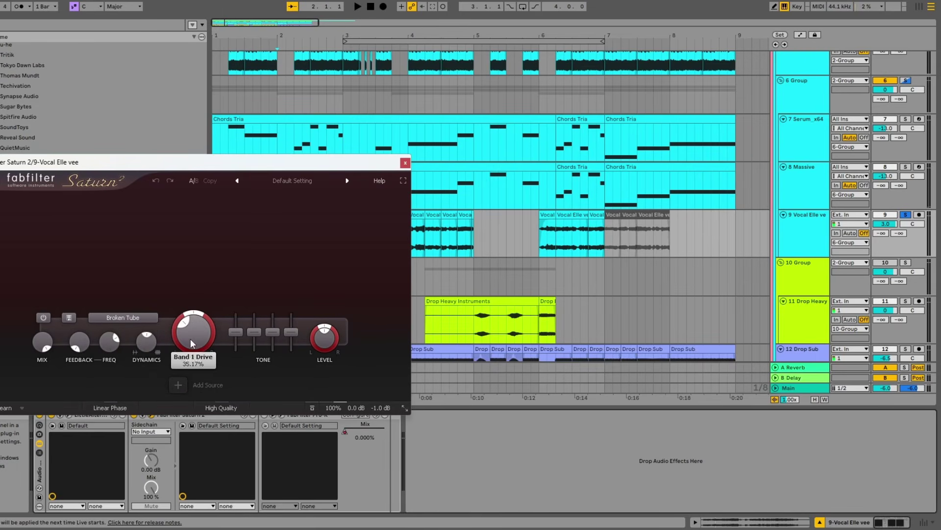
left_click(405, 163)
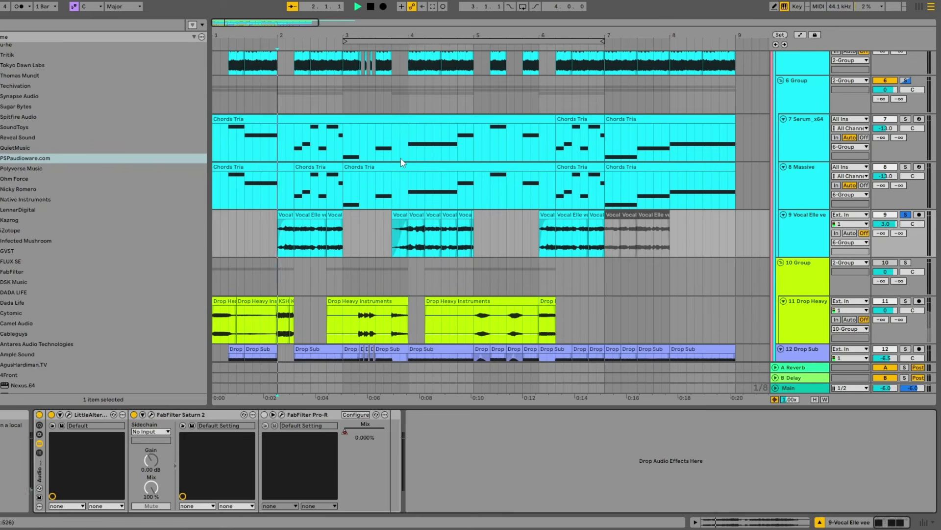
- Play the soloed vocal from 2.1.1, comparing it with FabFilter Saturn 2 switched off and on
key("space")
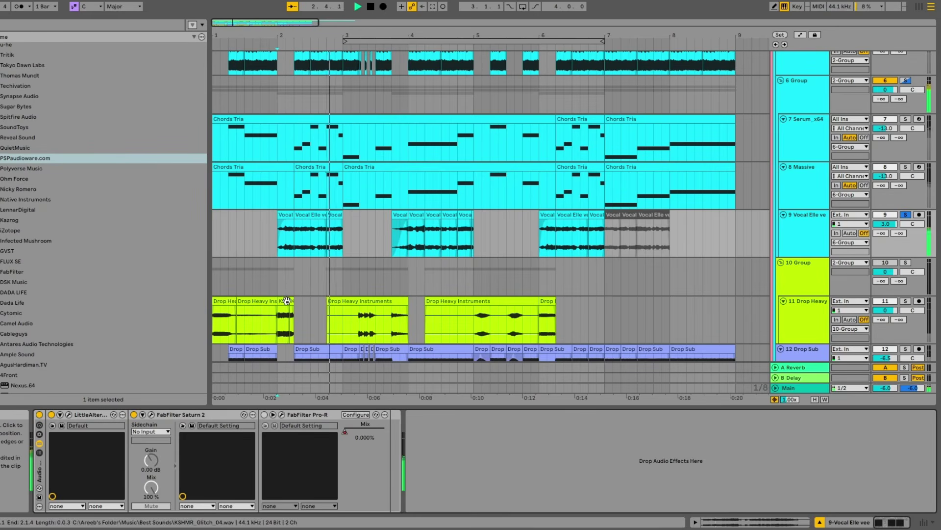
key("space")
key("space")
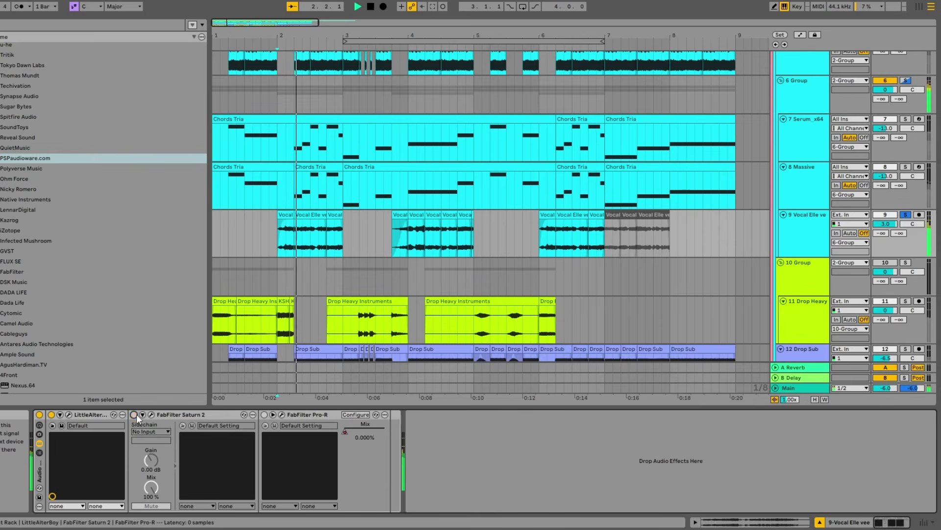
left_click(296, 231)
key("space")
left_click(330, 236)
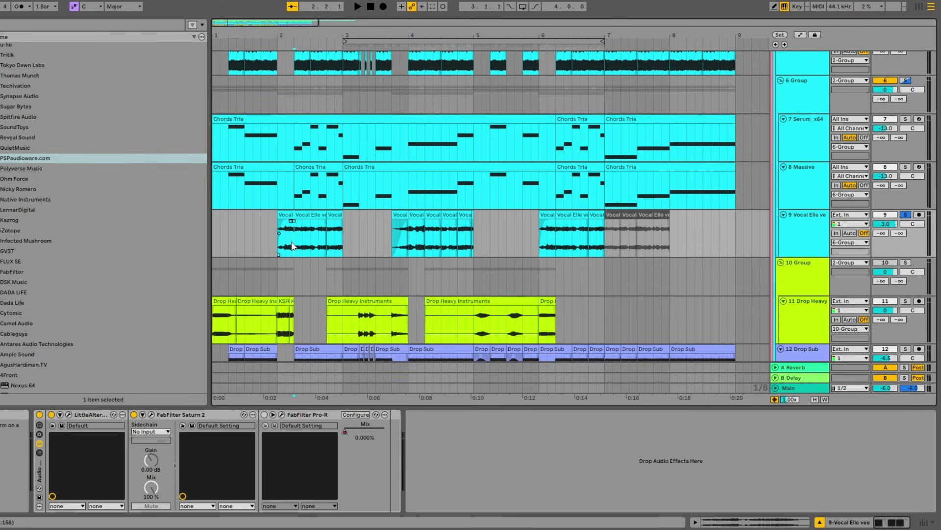
- Enable FabFilter Pro-R on the vocal track and play the reverb tails of the first and second clip groups
left_click(265, 415)
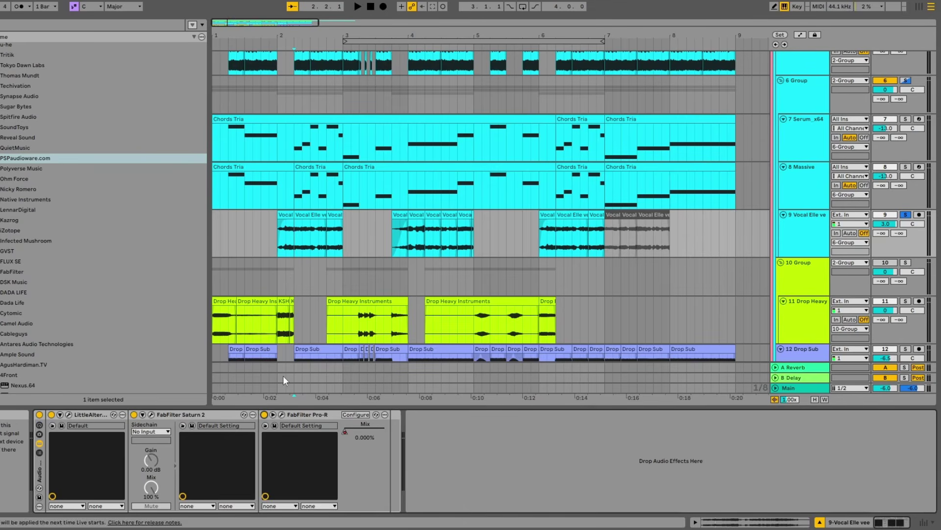
left_click(335, 250)
key("space")
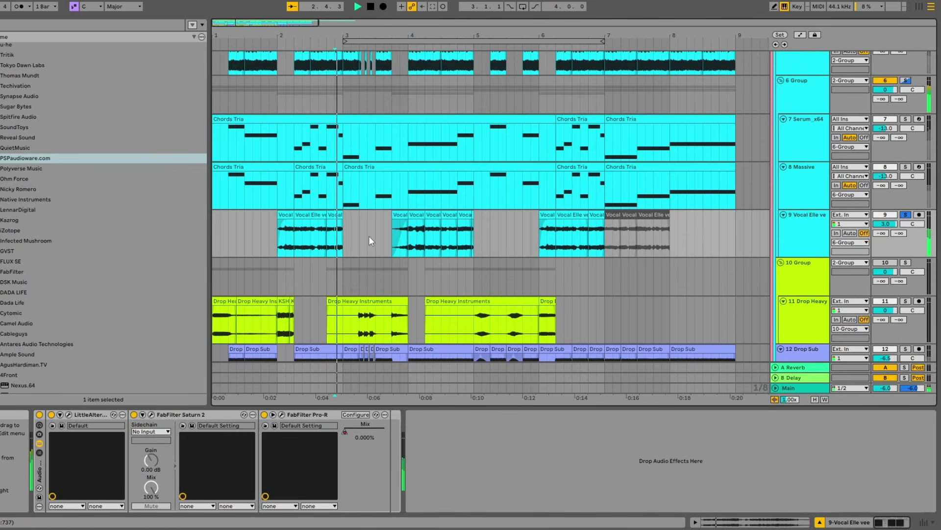
key("space")
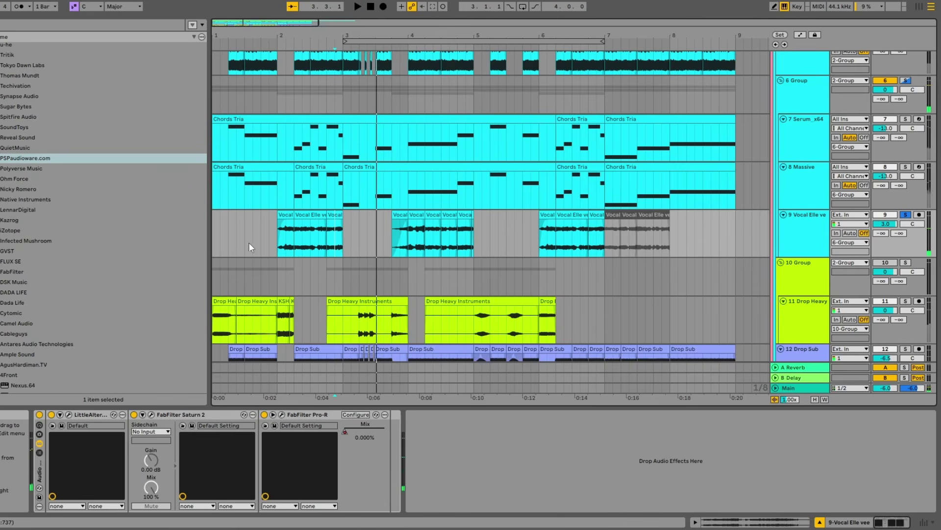
left_click(260, 234)
left_click(463, 249)
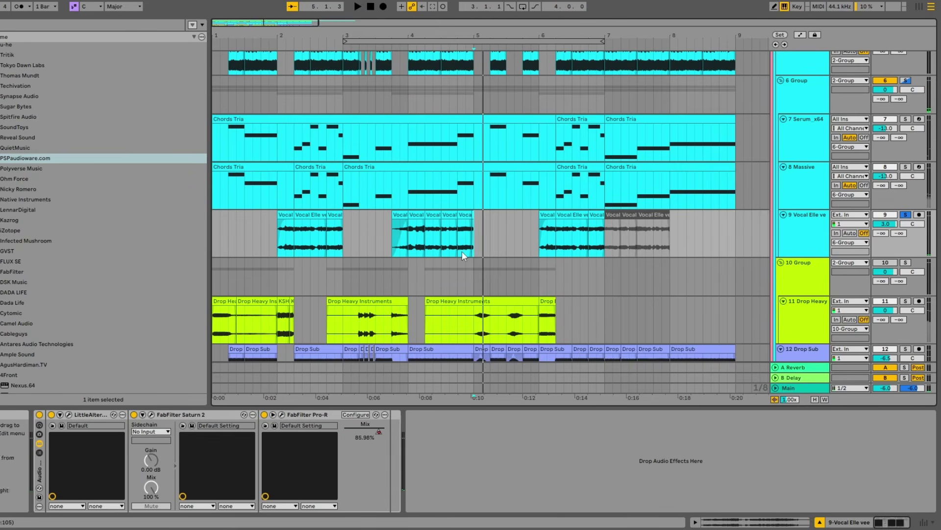
key("space")
key("space")
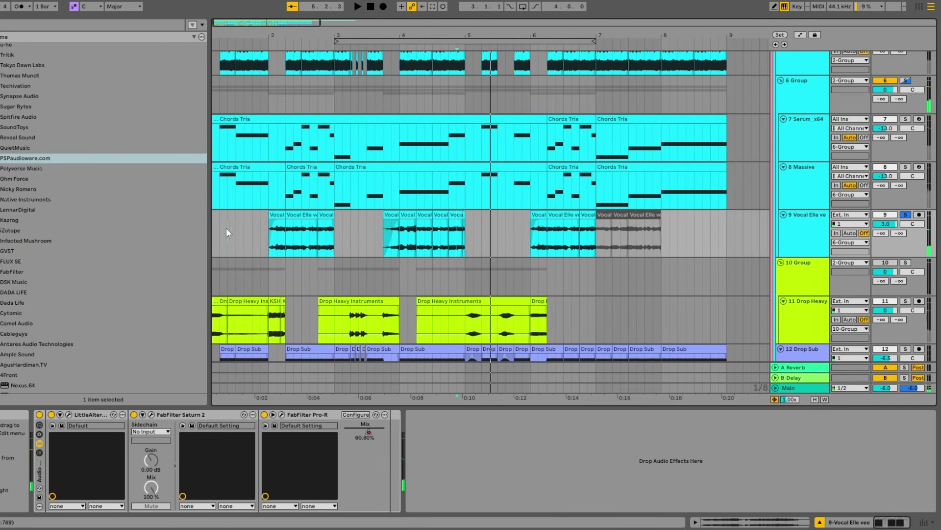
- Unsolo the Vocal Elle vee track and play the full drop with all layers from 1.1.1
left_click(227, 229)
left_click(906, 214)
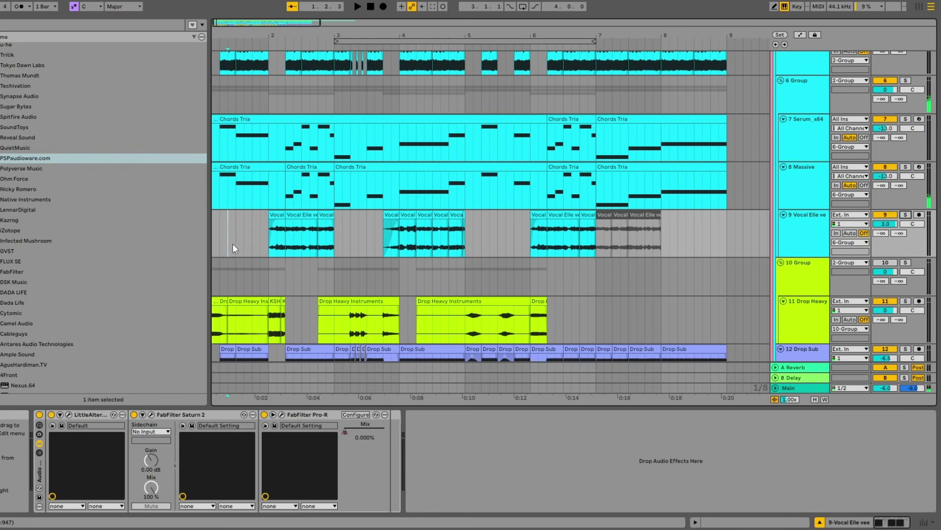
scroll(213, 239, "left", 1)
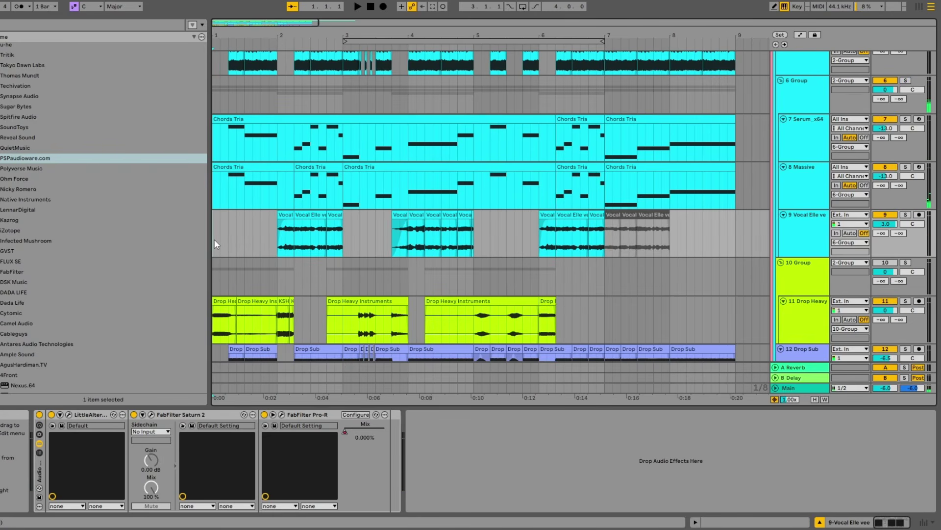
key("space")
scroll(290, 195, "up", 3)
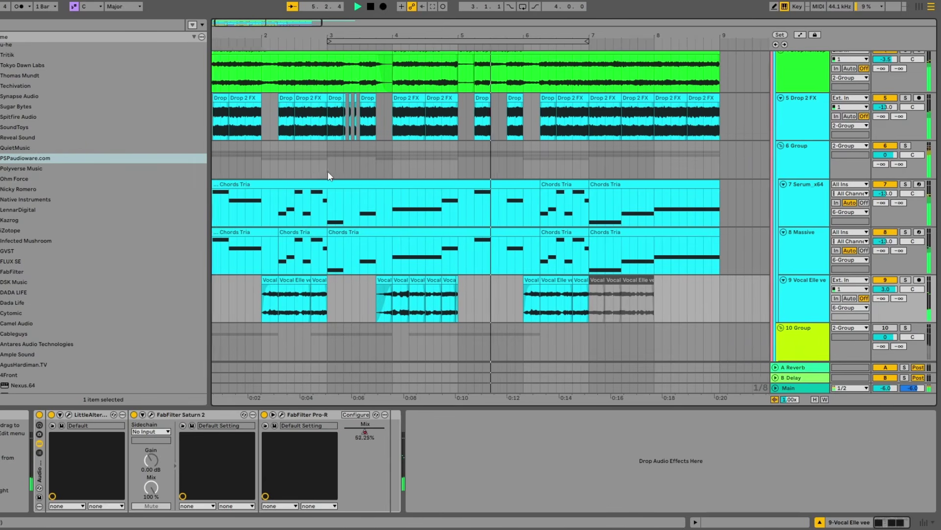
scroll(328, 172, "down", 5)
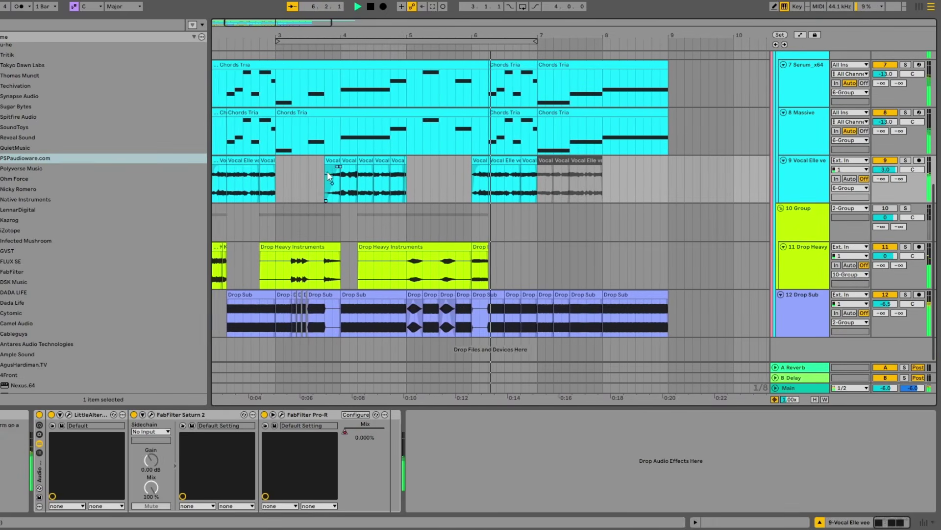
left_click(243, 213)
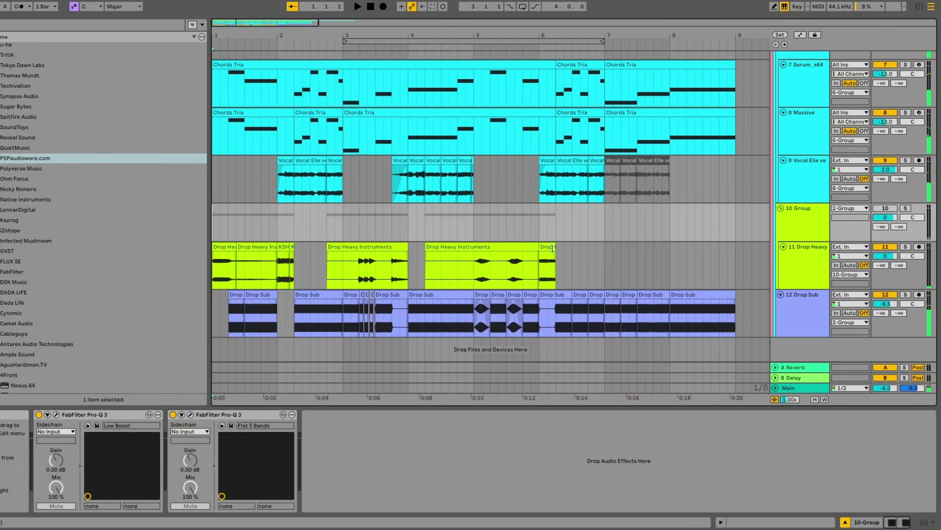
- Show the 2 Group's Auto Filter effects and highlight 1.3.1 to 1.4.3 on the Drop Atmosphere track
scroll(240, 206, "up", 7)
left_click(255, 189)
scroll(265, 181, "up", 4)
left_click(298, 112)
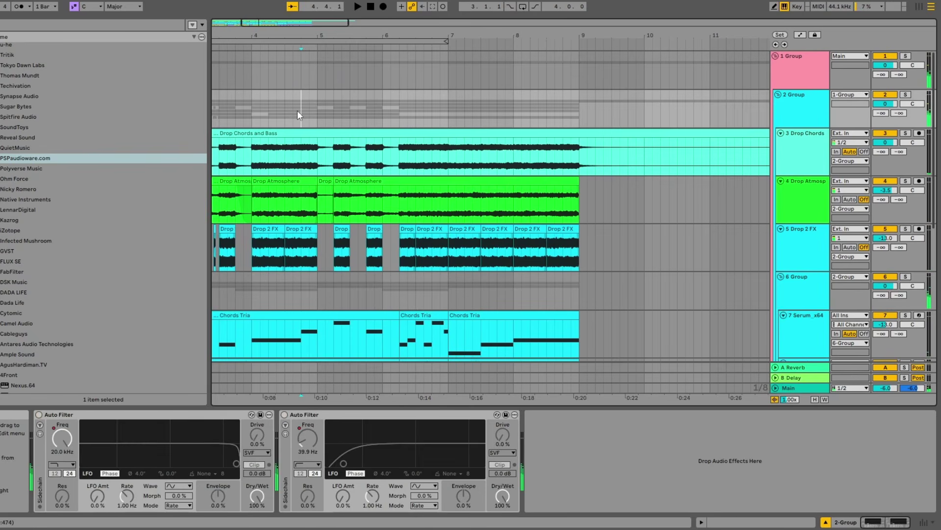
key("Home")
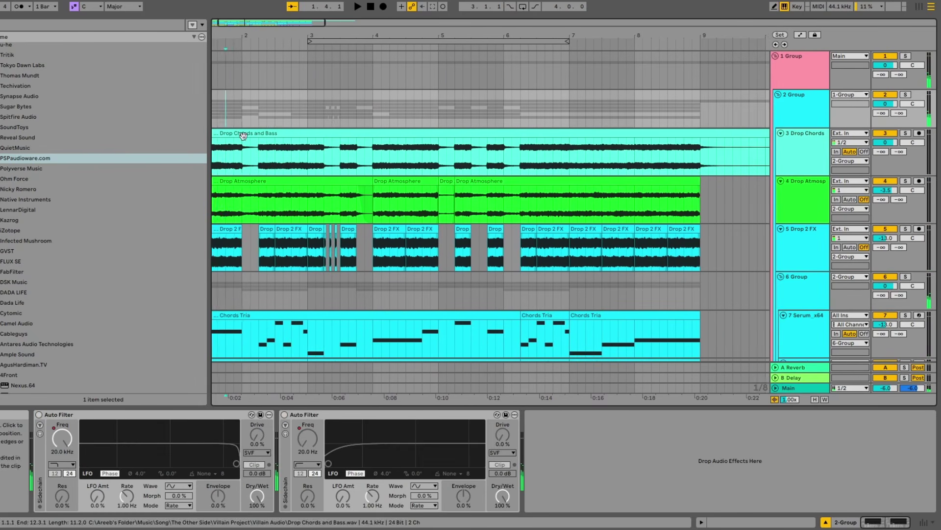
left_click(265, 201)
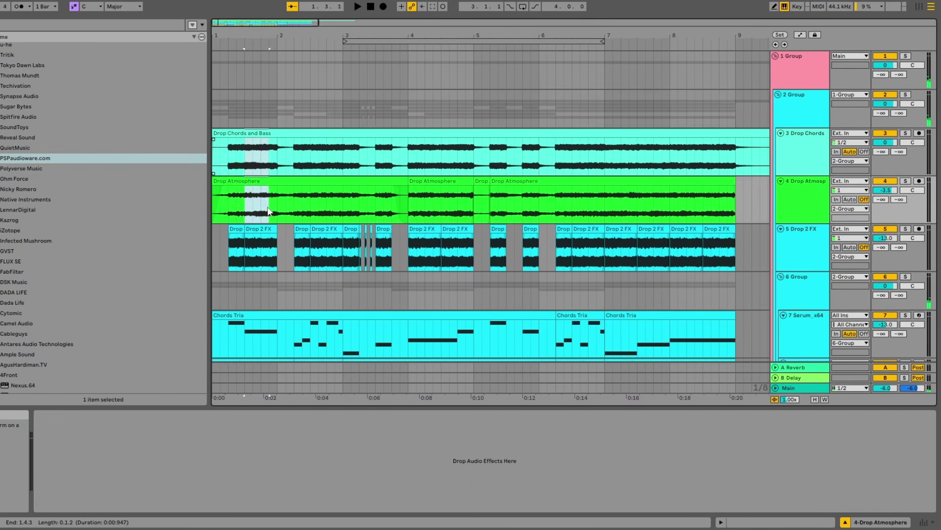
- Highlight the Chords Tria passage from 1.2.1 to 2.1.1 across the Serum_x64 and Massive tracks
scroll(258, 198, "down", 3)
scroll(259, 199, "down", 3)
scroll(231, 184, "up", 1)
left_click_drag(232, 185, 277, 257)
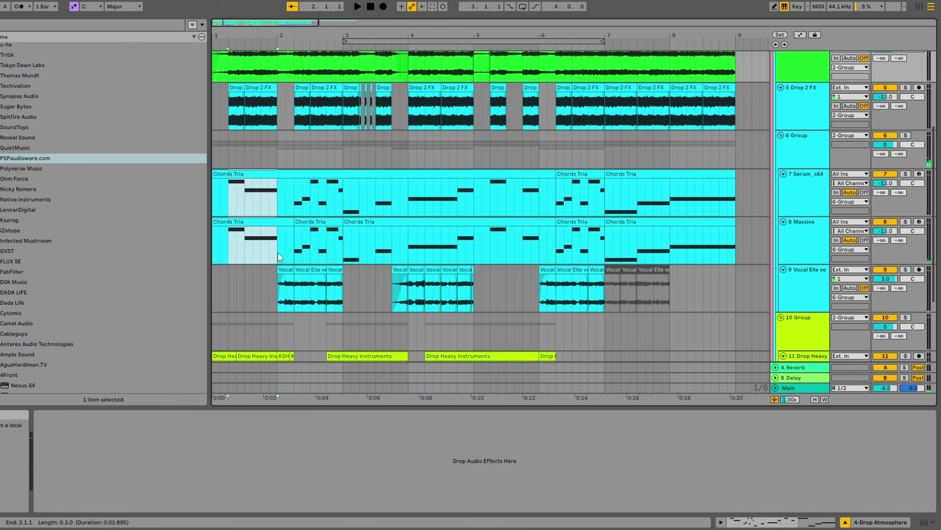
- Highlight the passage from 2.1.1 to 3.1.1 across the Serum_x64, Massive and Vocal Elle vee tracks
scroll(277, 252, "down", 4)
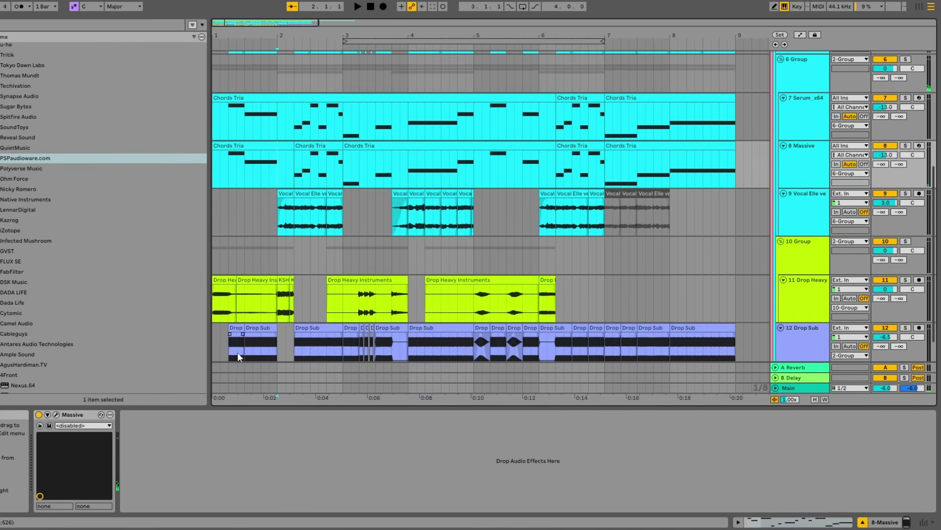
left_click(267, 343)
mouse_move(278, 211)
left_mouse_down()
mouse_move(343, 210)
mouse_move(351, 131)
left_mouse_up()
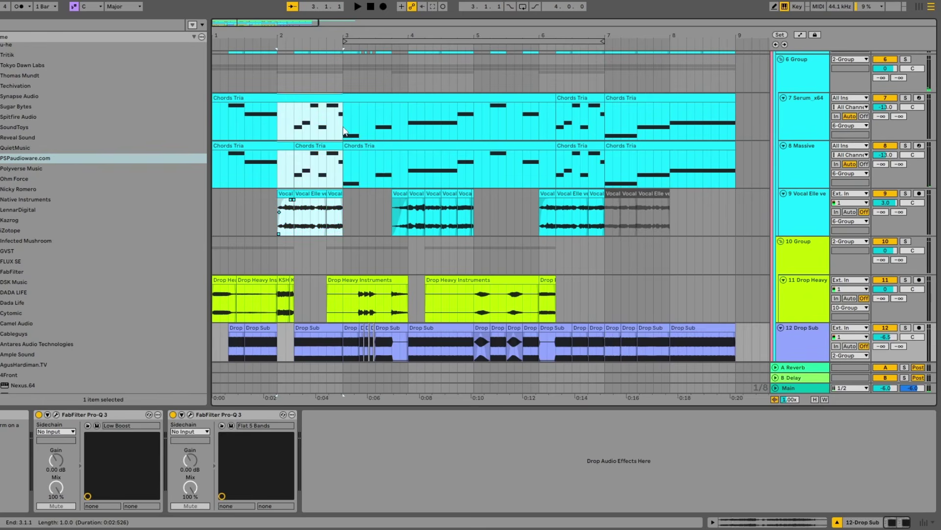
left_click(343, 131)
- Highlight the Drop 2 FX clips from 1.1.1 to 3.1.1 and return to the uppermost tracks of the arrangement
scroll(345, 131, "up", 5)
left_click_drag(220, 136, 246, 135)
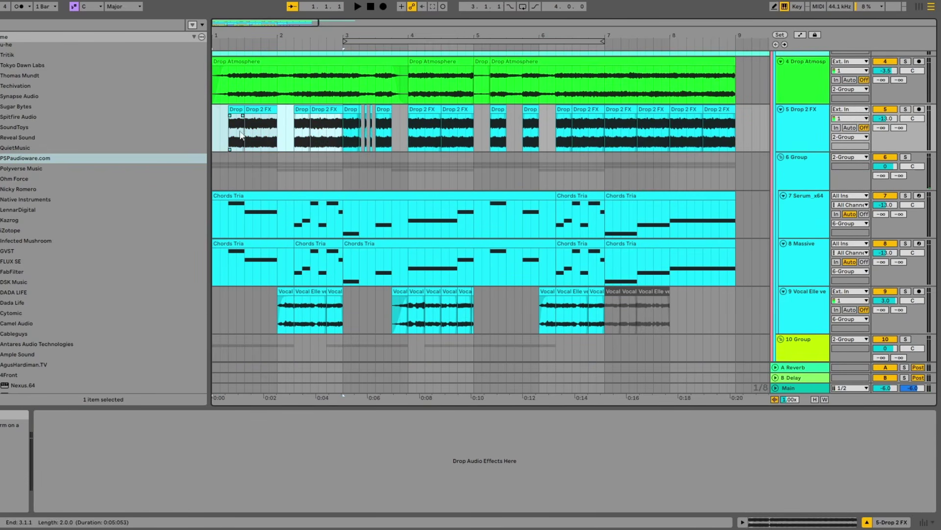
scroll(258, 127, "up", 2)
scroll(257, 127, "up", 2)
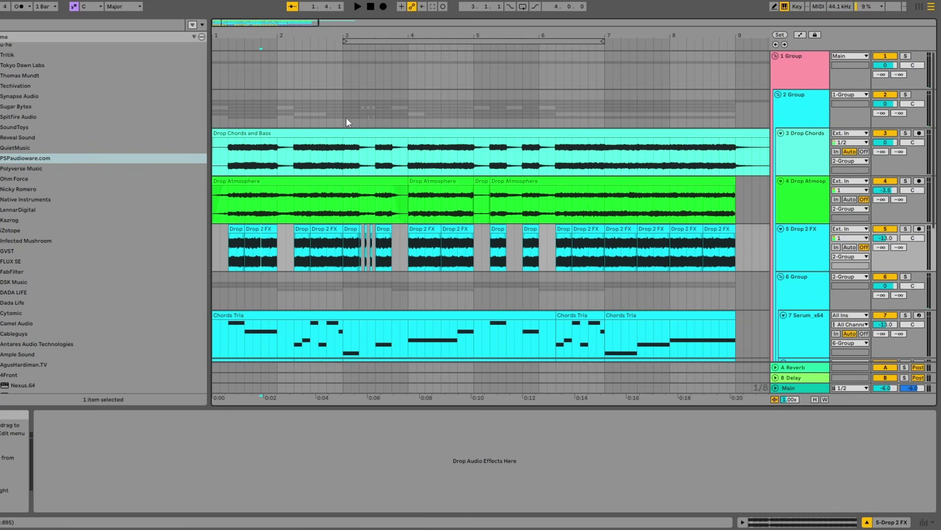
- Bring up the 2 Group's Auto Filter effects to examine the processing on the whole drop
left_click(362, 100)
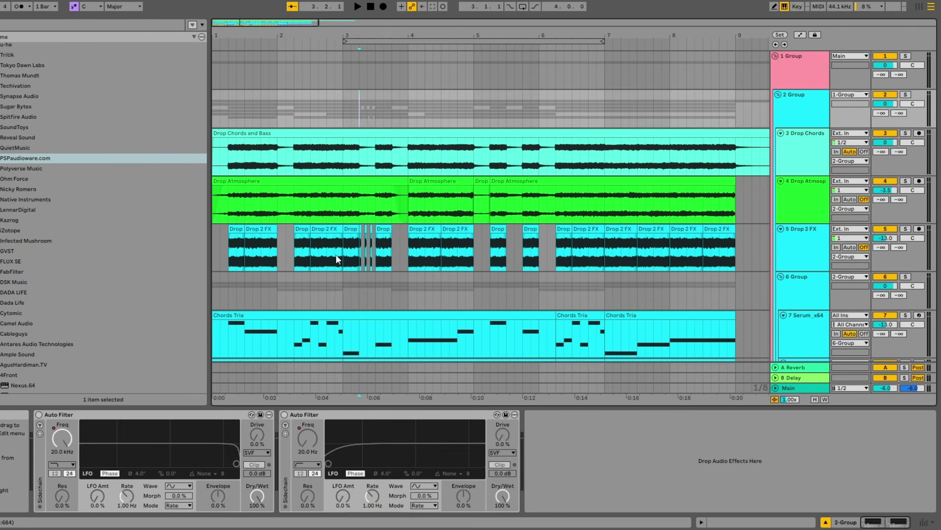
left_click(393, 258)
left_click(360, 88)
- Play the drop from 5.4.3 and check the Main track's device and output level in the mixer, returning to the arrangement
key("space")
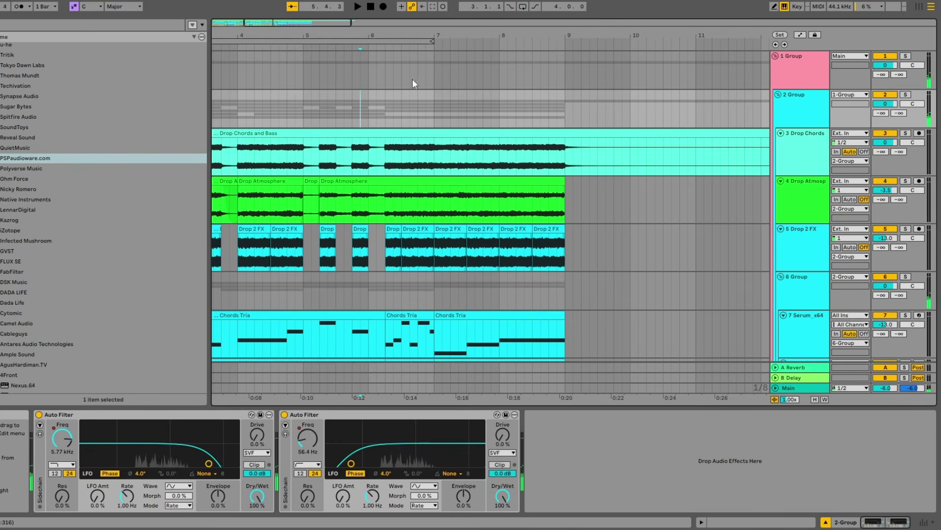
left_click(804, 387)
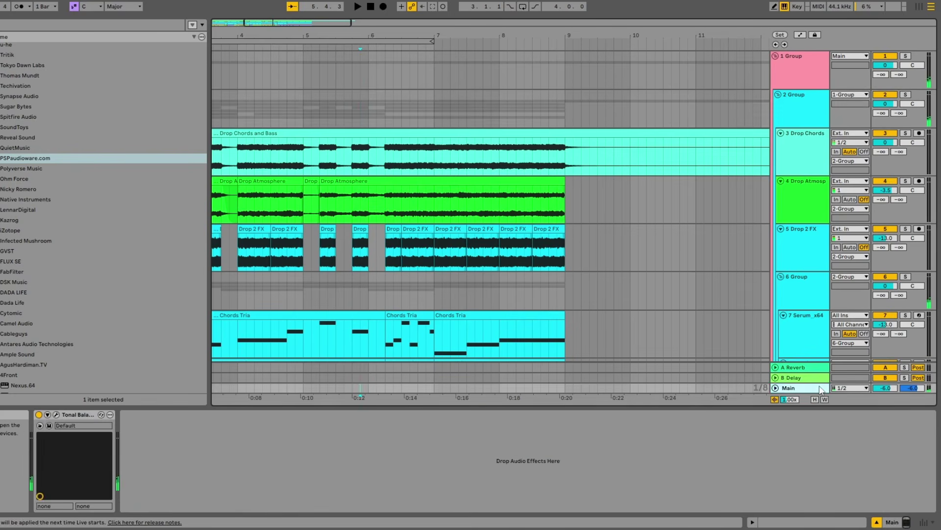
key("Tab")
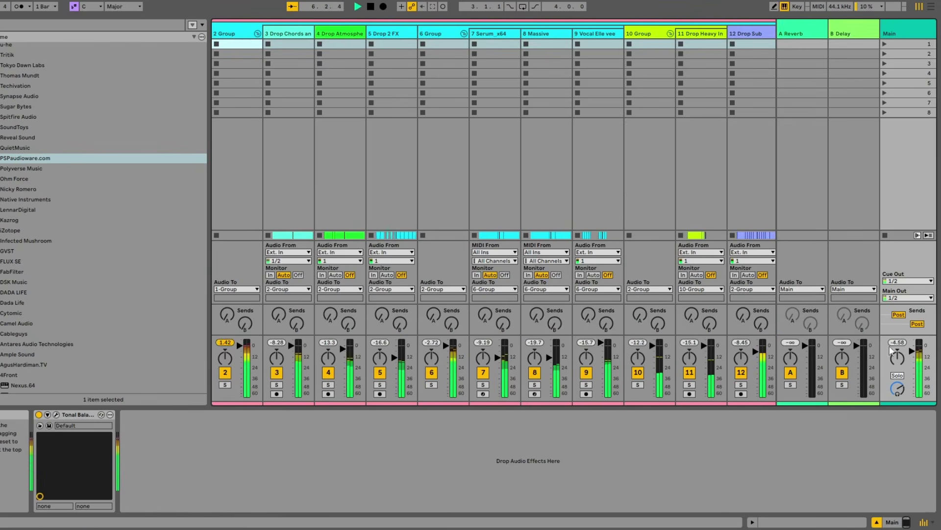
key("Tab")
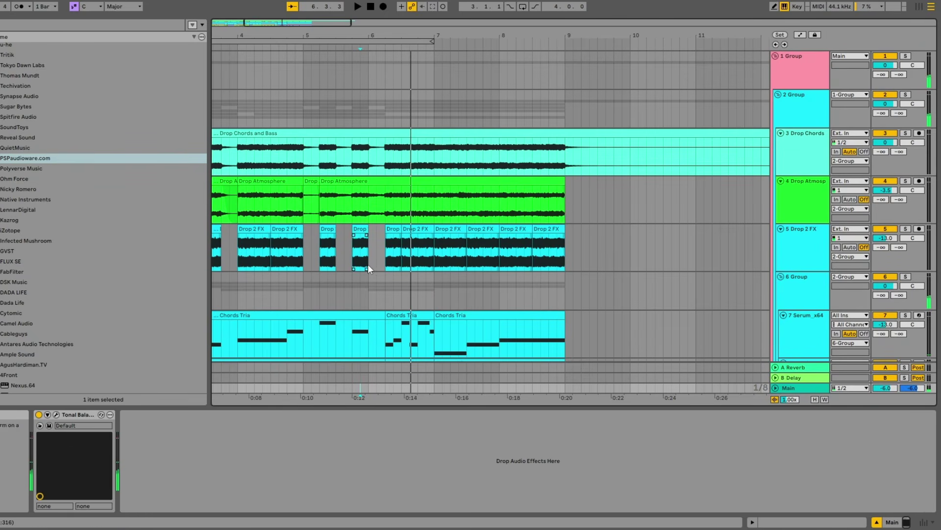
- Show the 2 Group's Auto Filter effects and the 6 Group's effects chain
left_click(344, 91)
left_click_drag(303, 87, 558, 110)
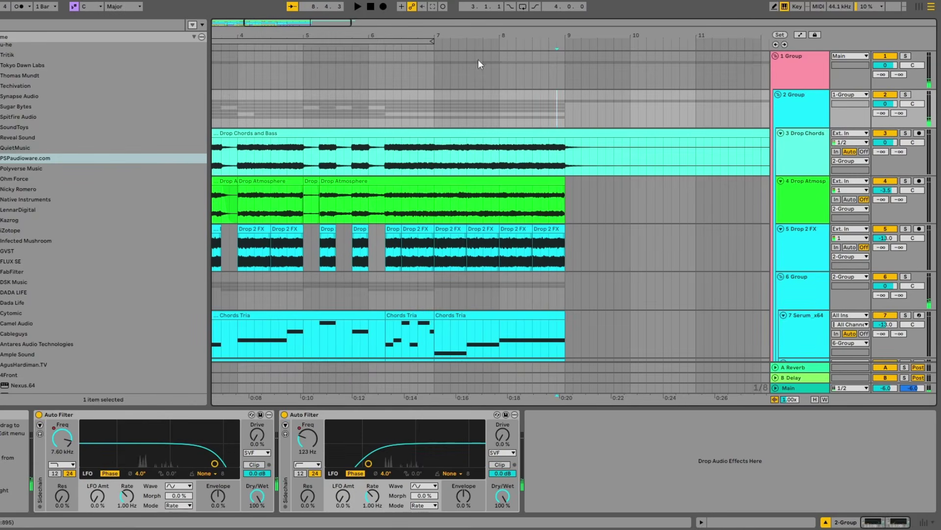
left_click(312, 299)
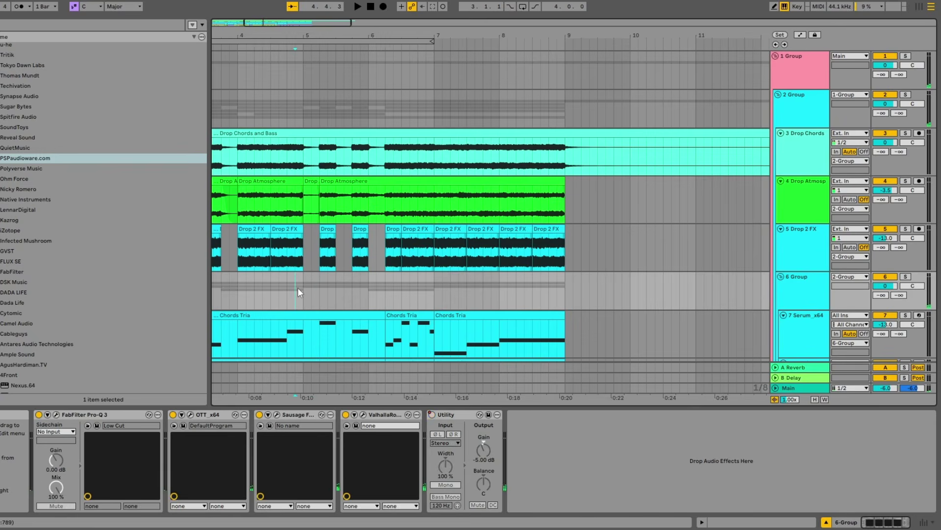
left_click(304, 291)
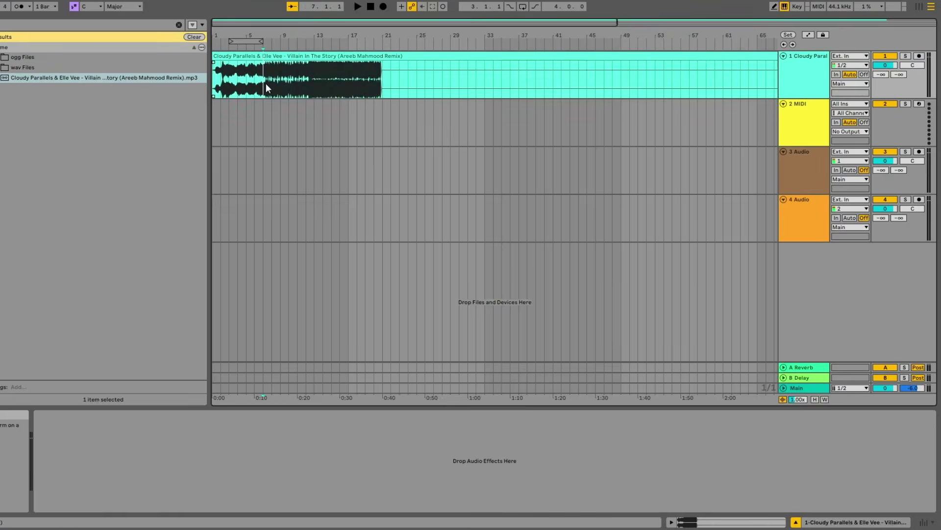
- Play the finished Villain In The Story remix from about bar 41 and stop playback
key("plus")
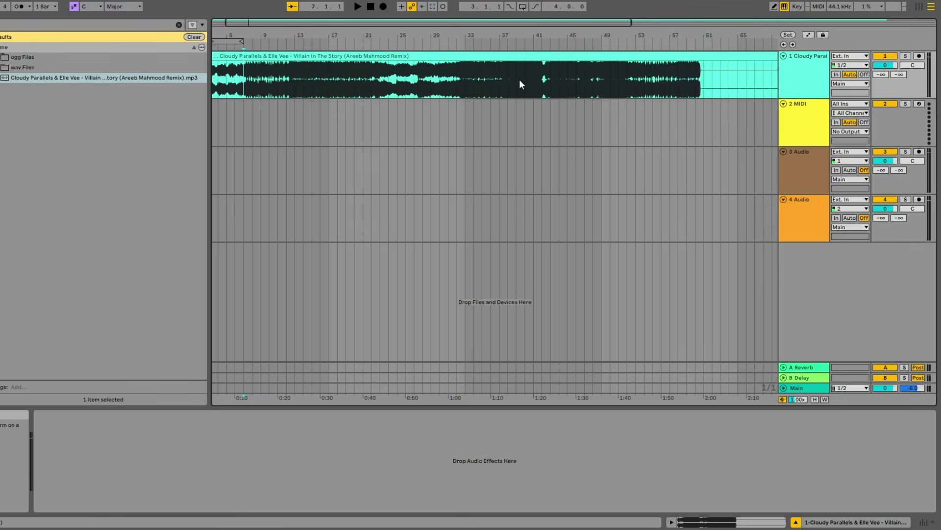
left_click(523, 77)
key("space")
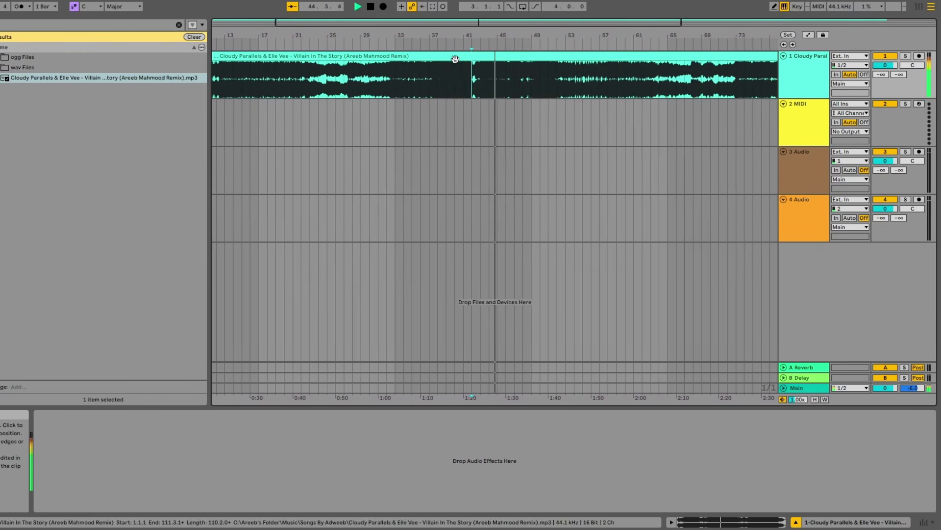
key("space")
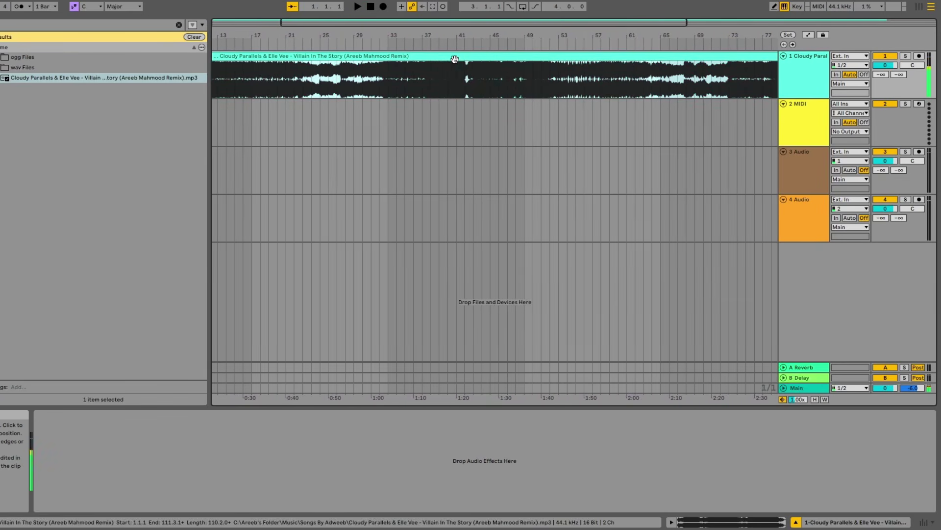
- Undo the placement of the Villain In The Story remix clip on the first audio track and clear the browser search
left_click(454, 59)
key("ctrl+z")
left_click(308, 93)
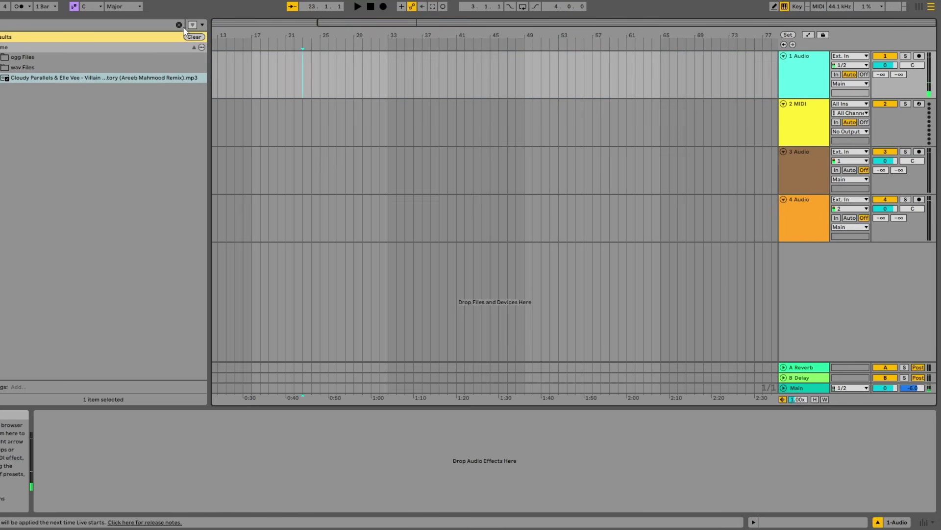
left_click(178, 25)
left_click(286, 94)
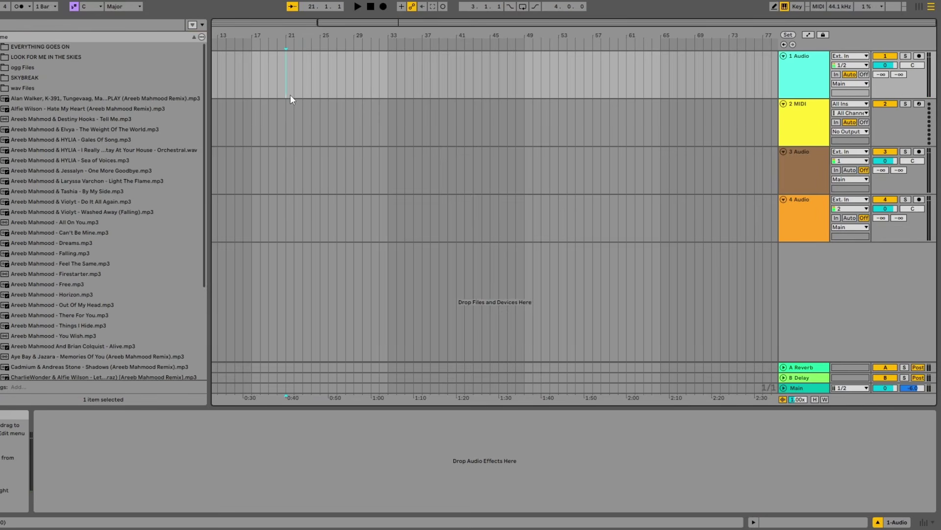
left_click_drag(296, 90, 335, 112)
left_click(335, 112)
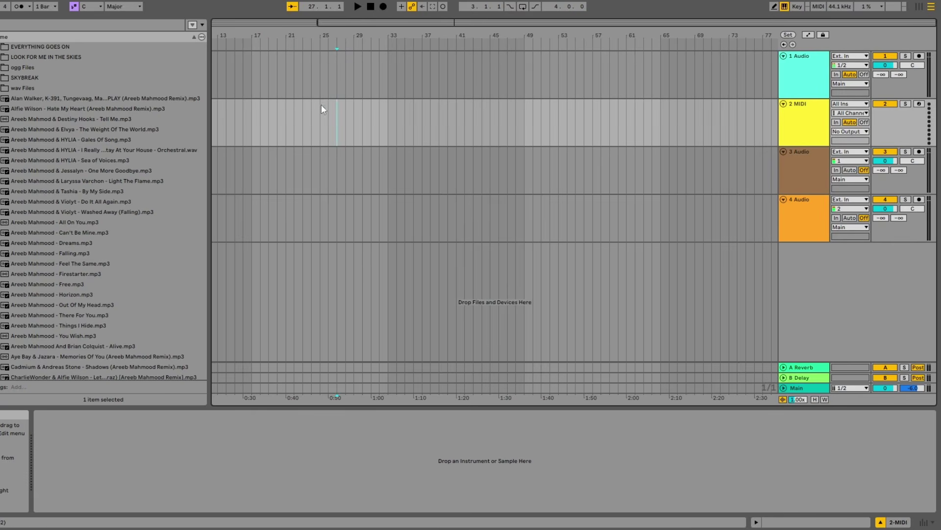
left_click_drag(290, 79, 315, 126)
left_click(316, 129)
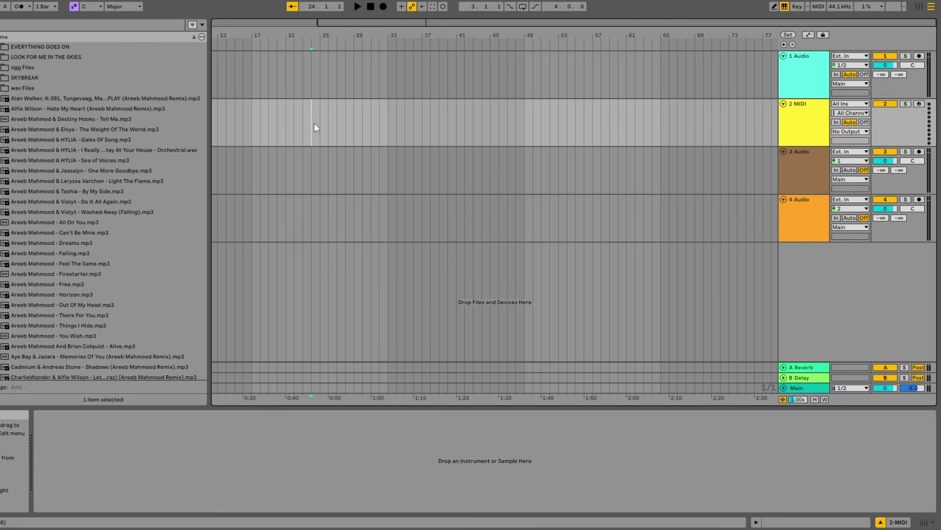